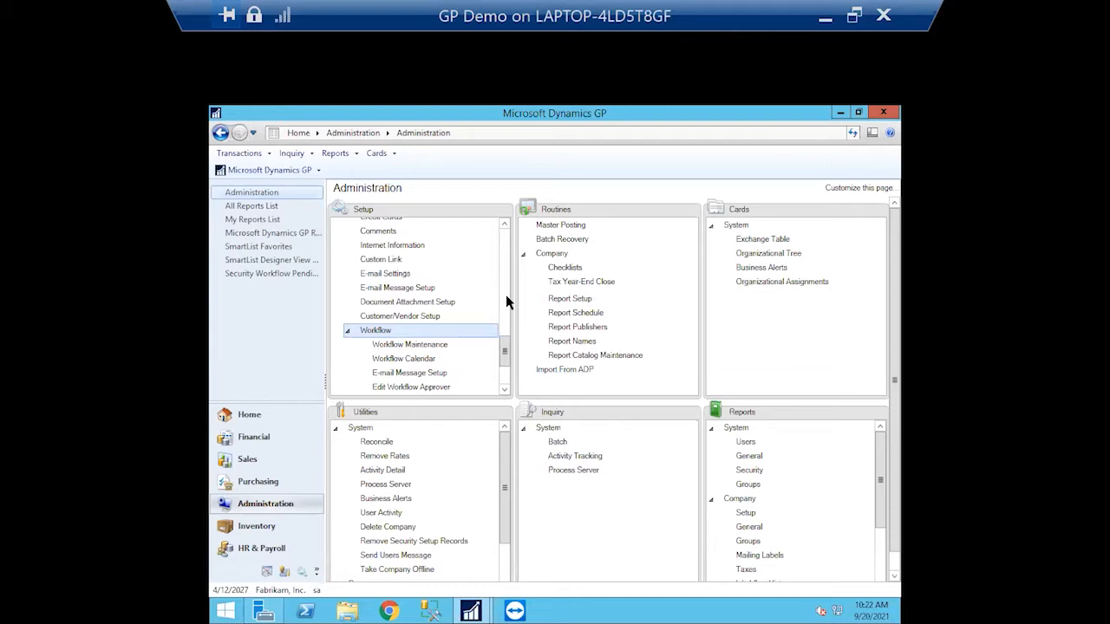
# In Workflow Maintenance, keep the Purchasing series and select the Payables Transaction Approval workflow type
pyautogui.click(431, 345)
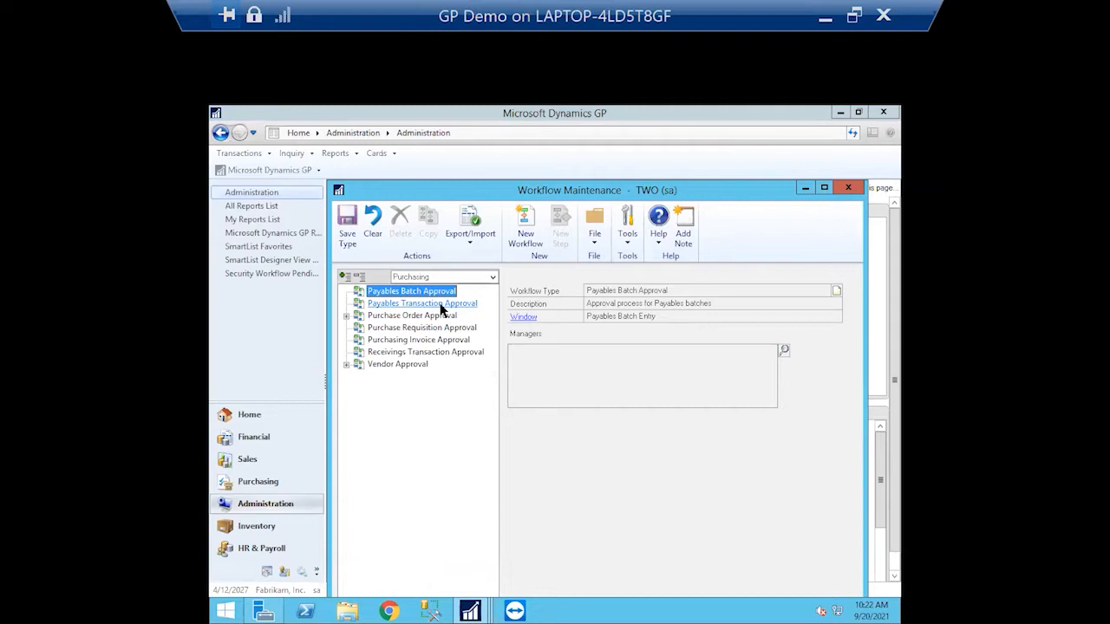
pyautogui.click(437, 305)
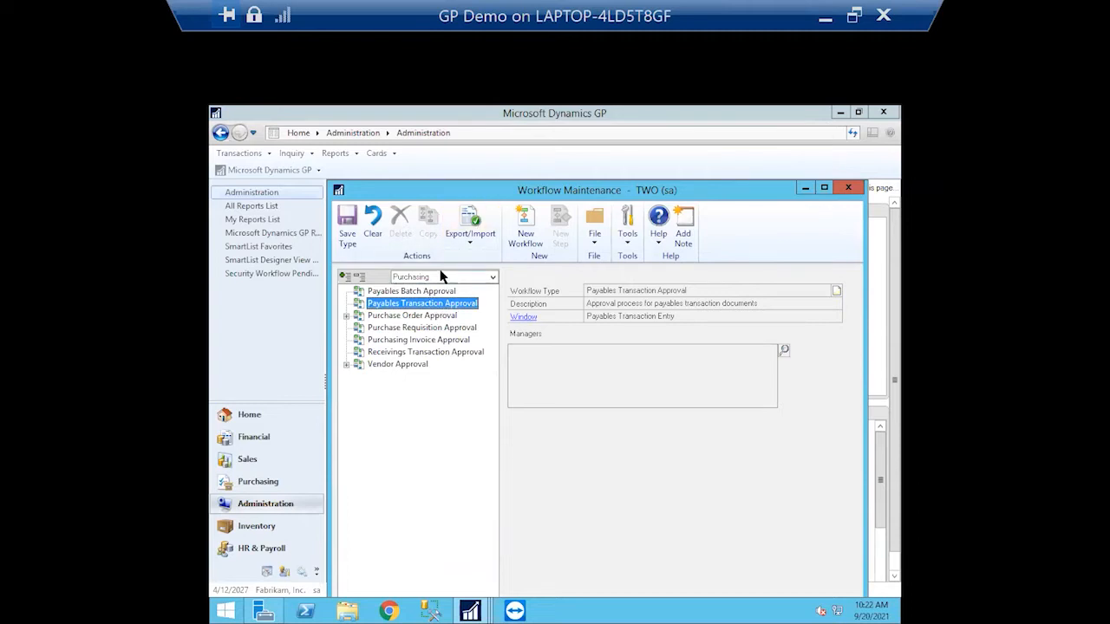
pyautogui.click(491, 276)
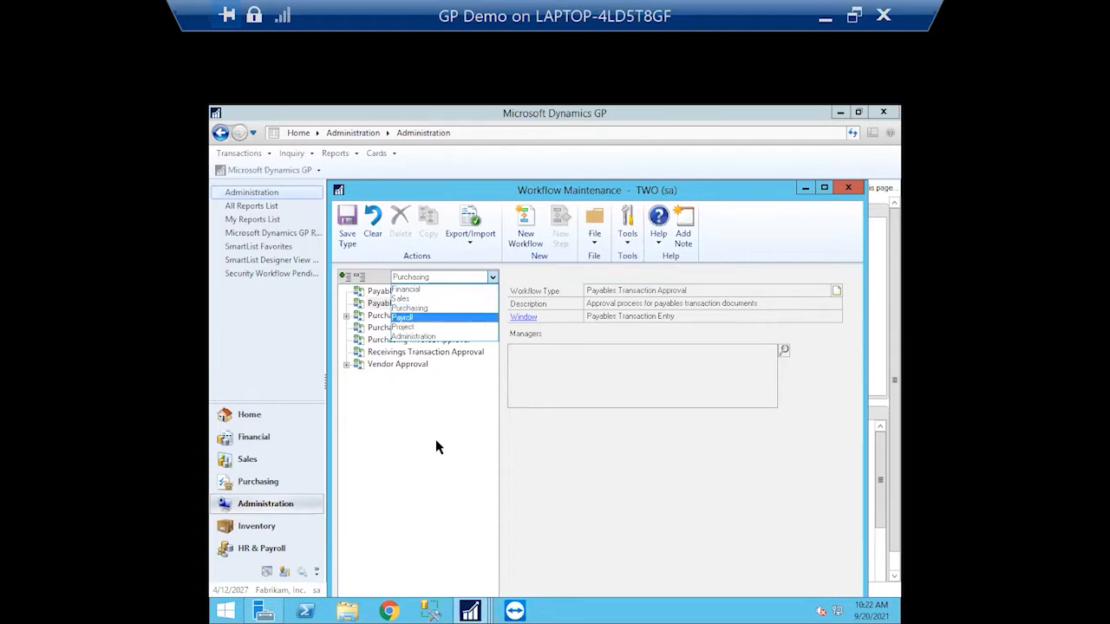
pyautogui.click(424, 358)
pyautogui.click(431, 302)
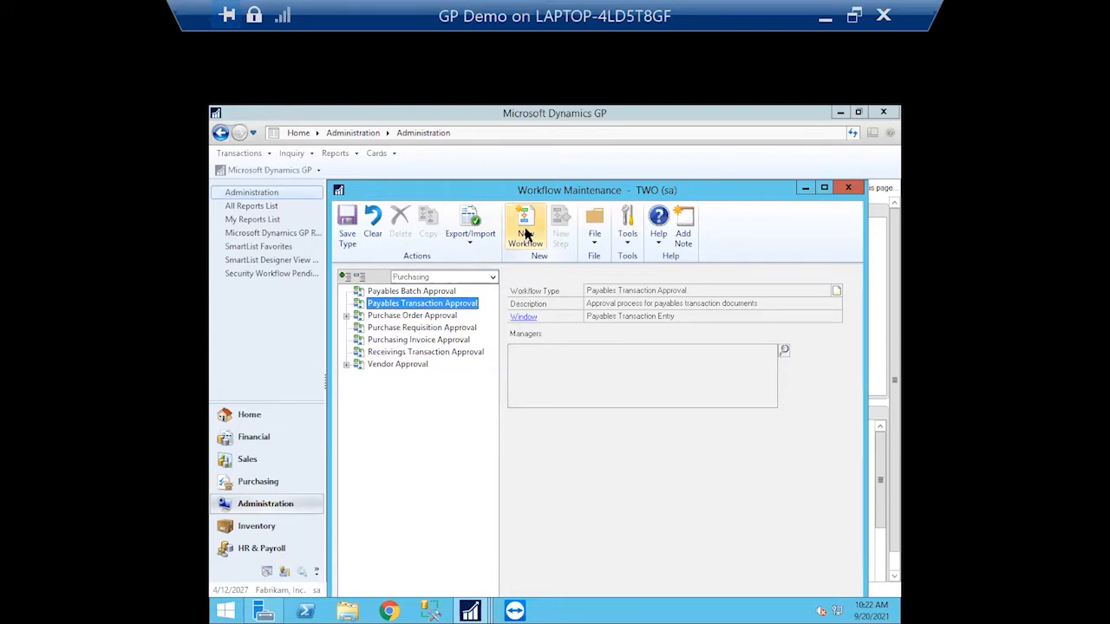
# Create and save a workflow named 'Payables Invoice Approval' with description 'Invoice Approval'
pyautogui.click(525, 232)
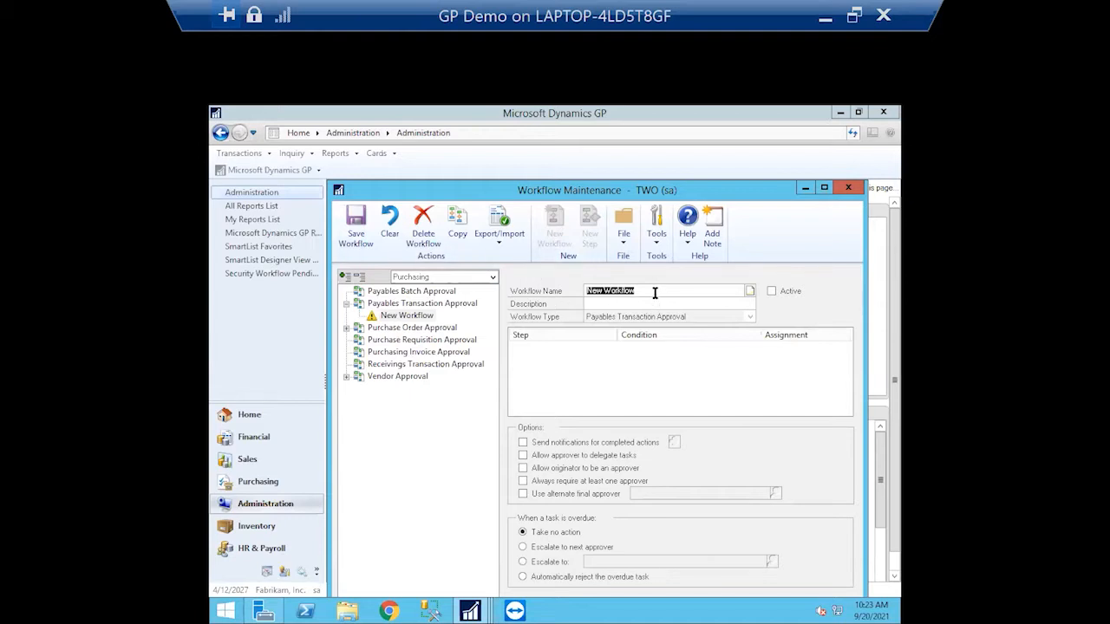
pyautogui.write('i')
pyautogui.write('a')
pyautogui.write('ya')
pyautogui.press('BackSpace')
pyautogui.press('BackSpace')
pyautogui.write('yables Invoice Approval')
pyautogui.click(670, 303)
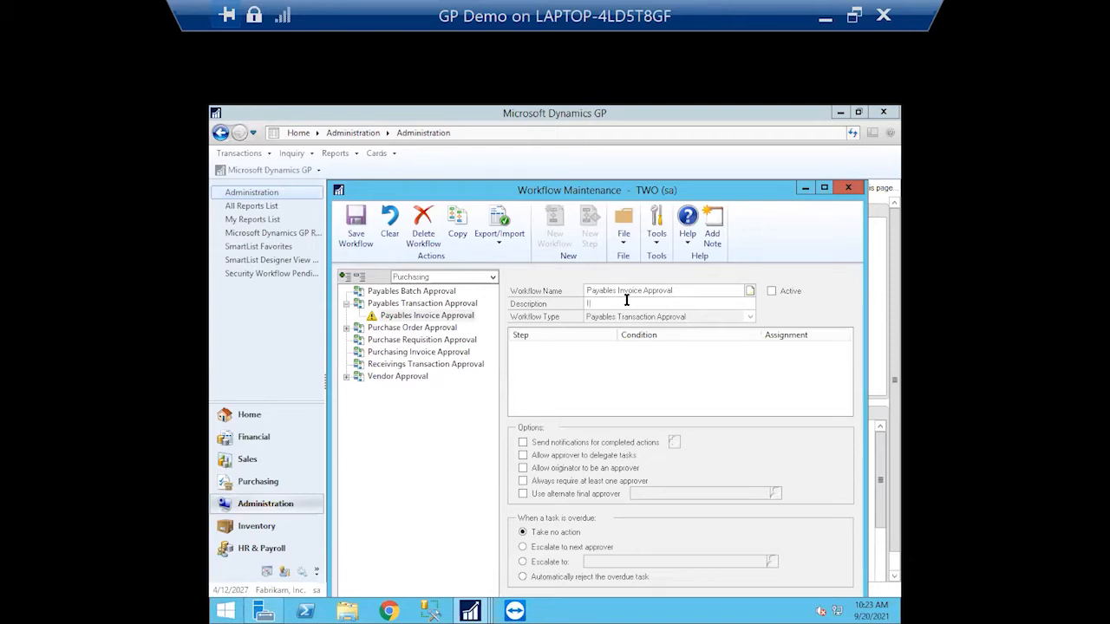
pyautogui.write('oice Approval')
pyautogui.click(356, 227)
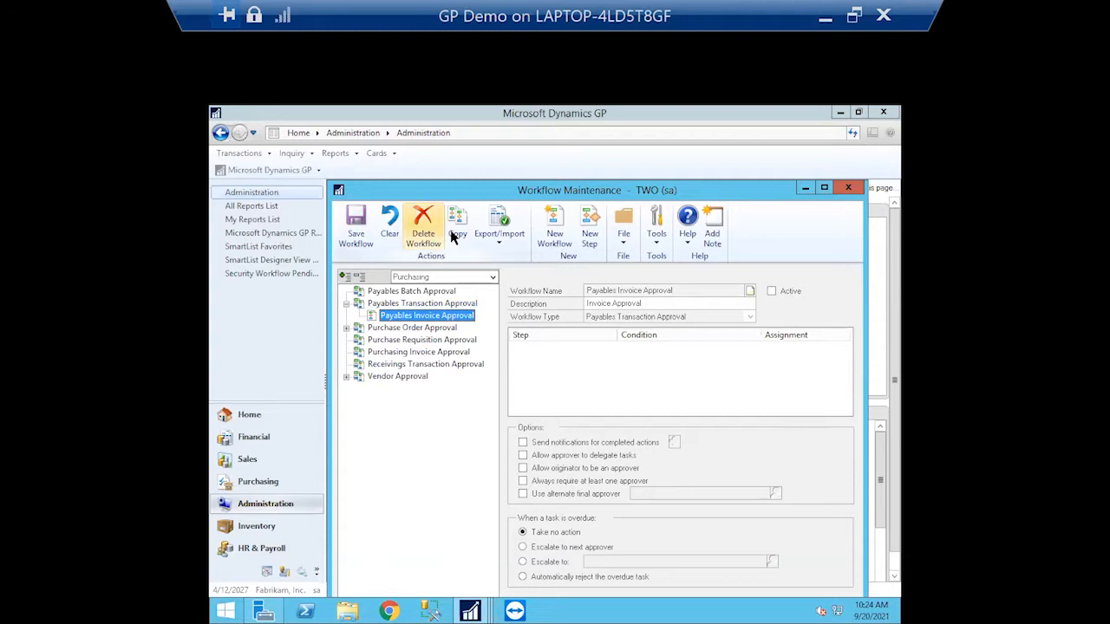
# Add a step named and described '10k under', set to apply only when a condition is met
pyautogui.click(574, 222)
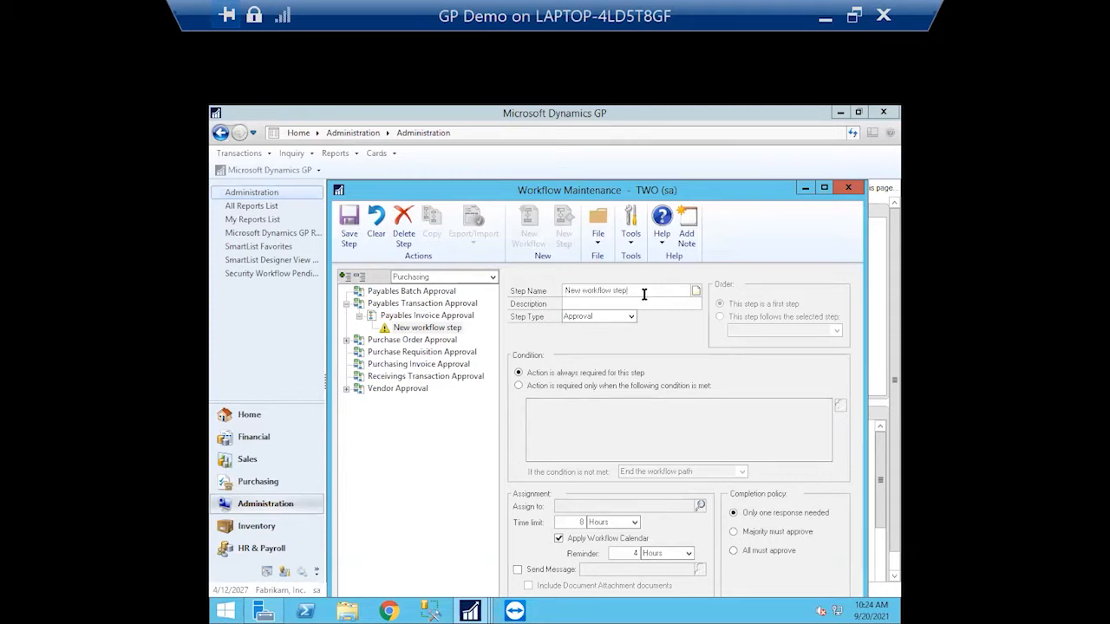
pyautogui.write('10k under')
pyautogui.click(585, 306)
pyautogui.write('0k under')
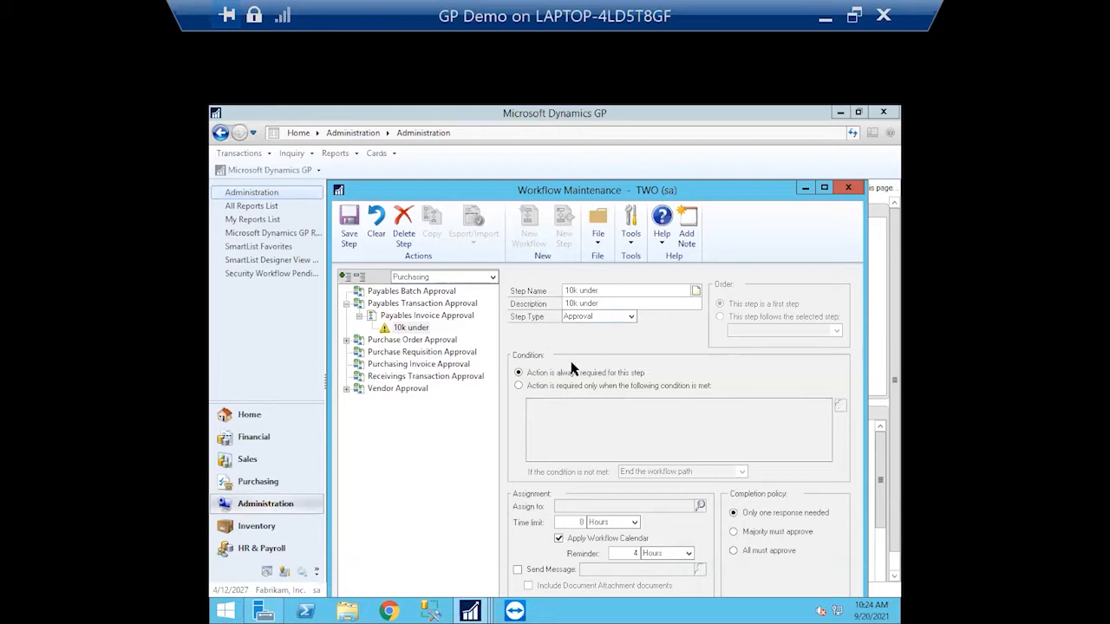
pyautogui.click(348, 223)
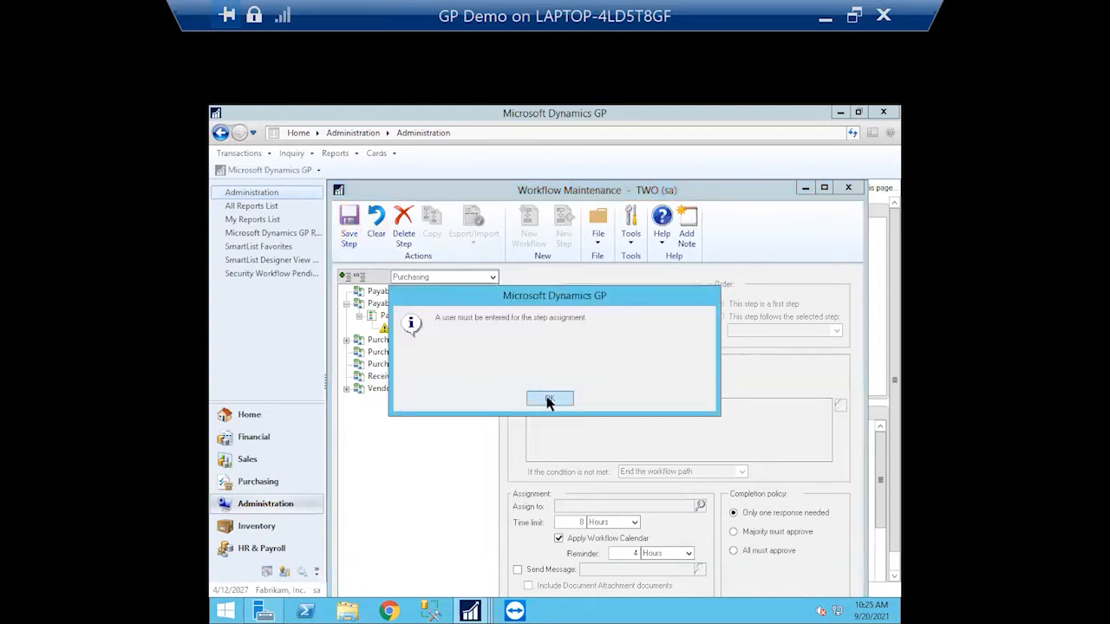
pyautogui.click(548, 399)
pyautogui.click(521, 385)
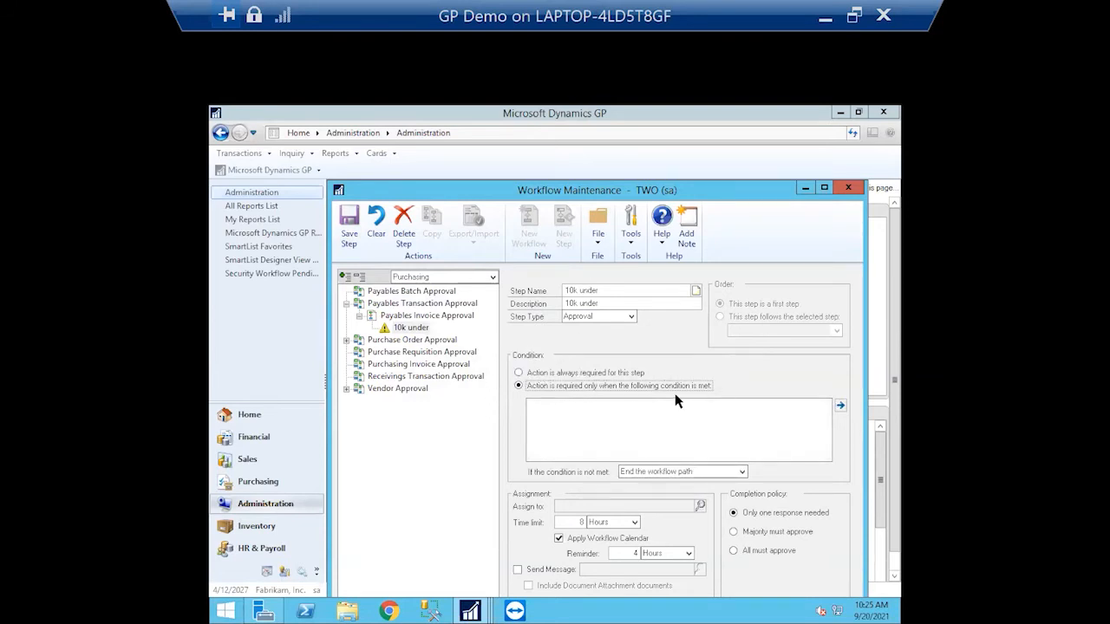
pyautogui.click(841, 407)
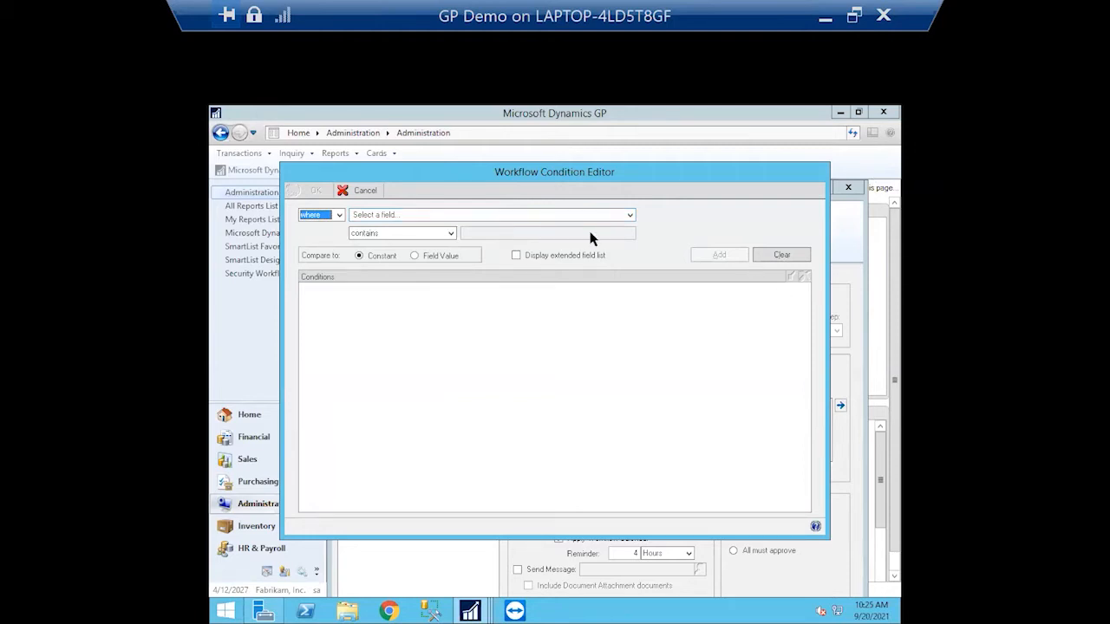
pyautogui.click(365, 193)
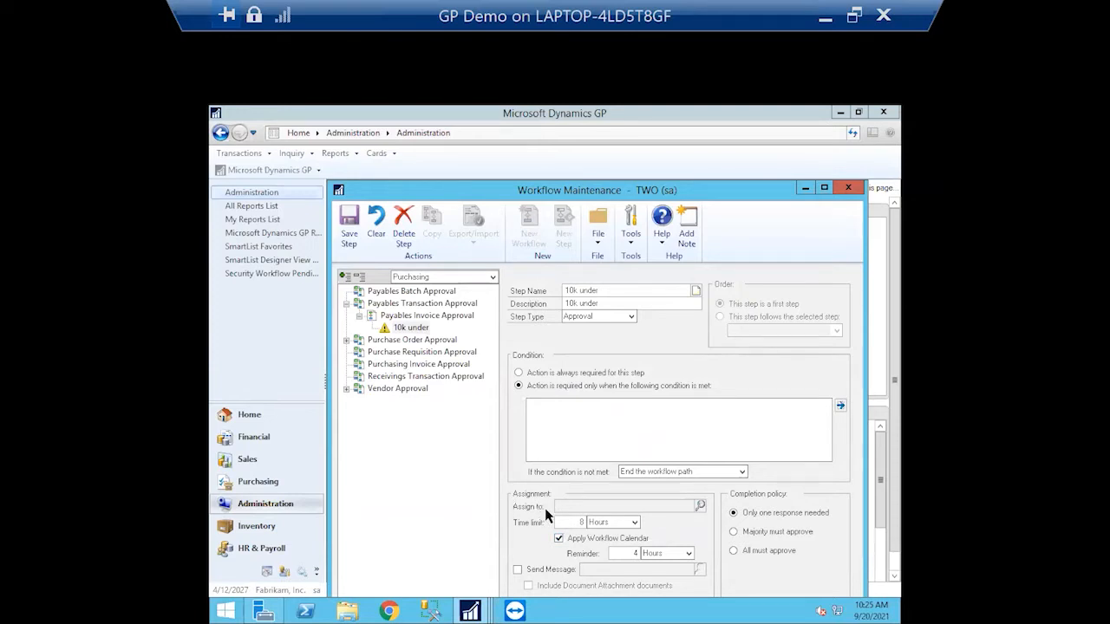
pyautogui.click(701, 506)
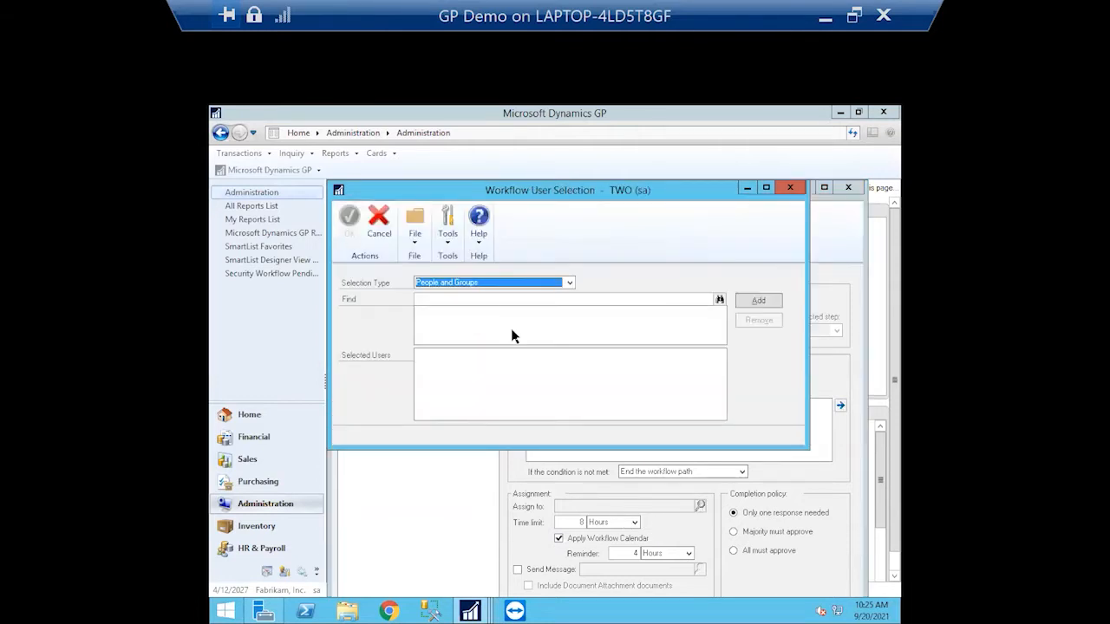
pyautogui.click(720, 299)
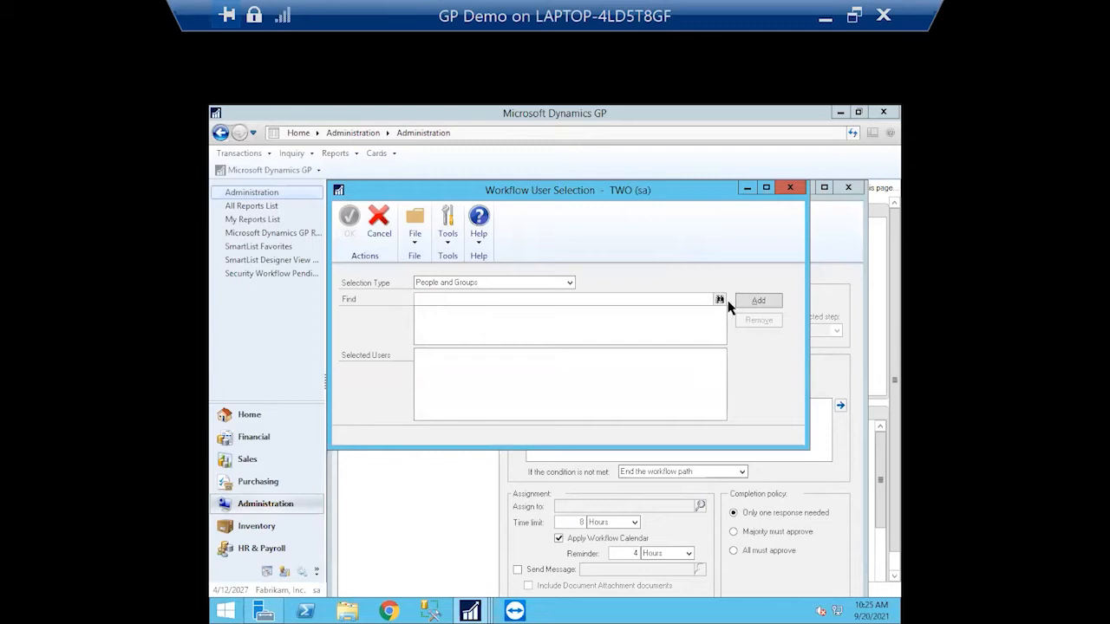
pyautogui.click(749, 301)
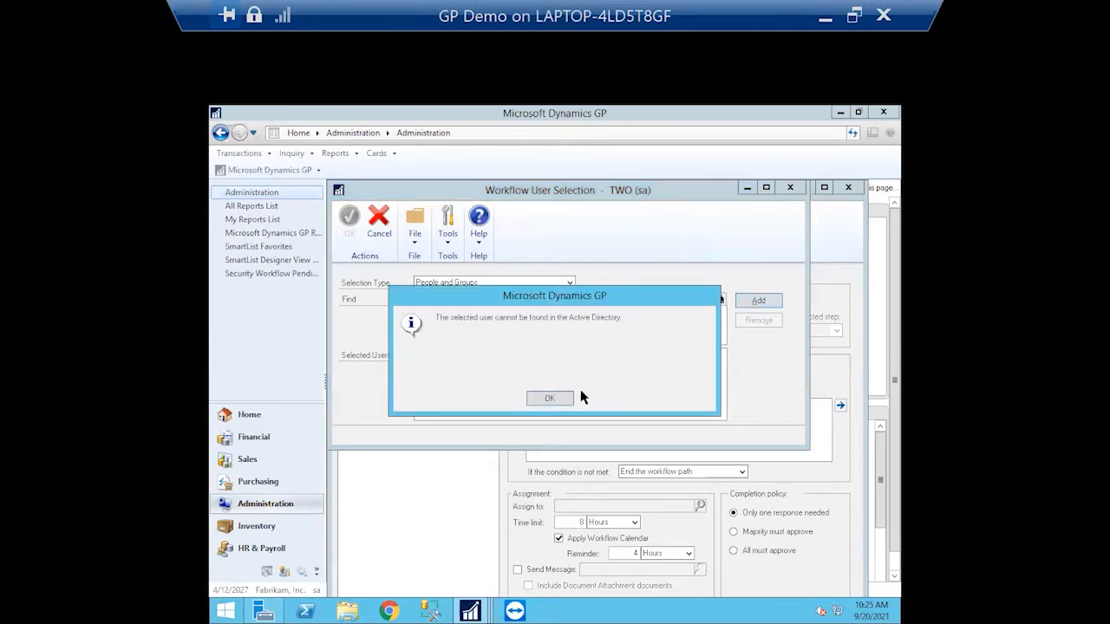
pyautogui.click(552, 399)
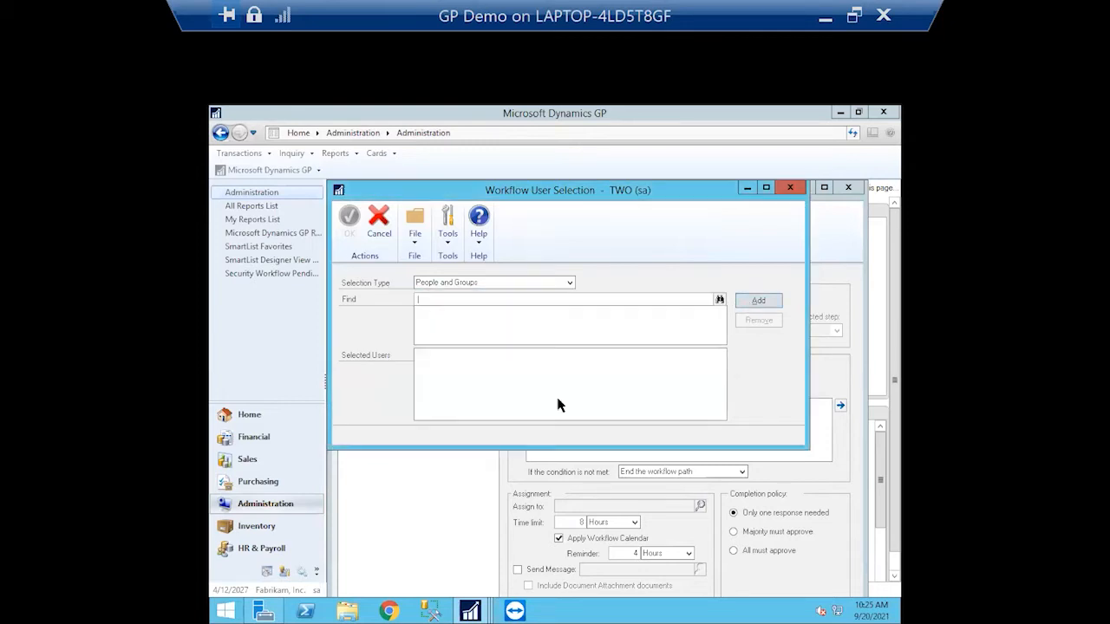
pyautogui.click(575, 299)
pyautogui.write('admin')
pyautogui.click(719, 300)
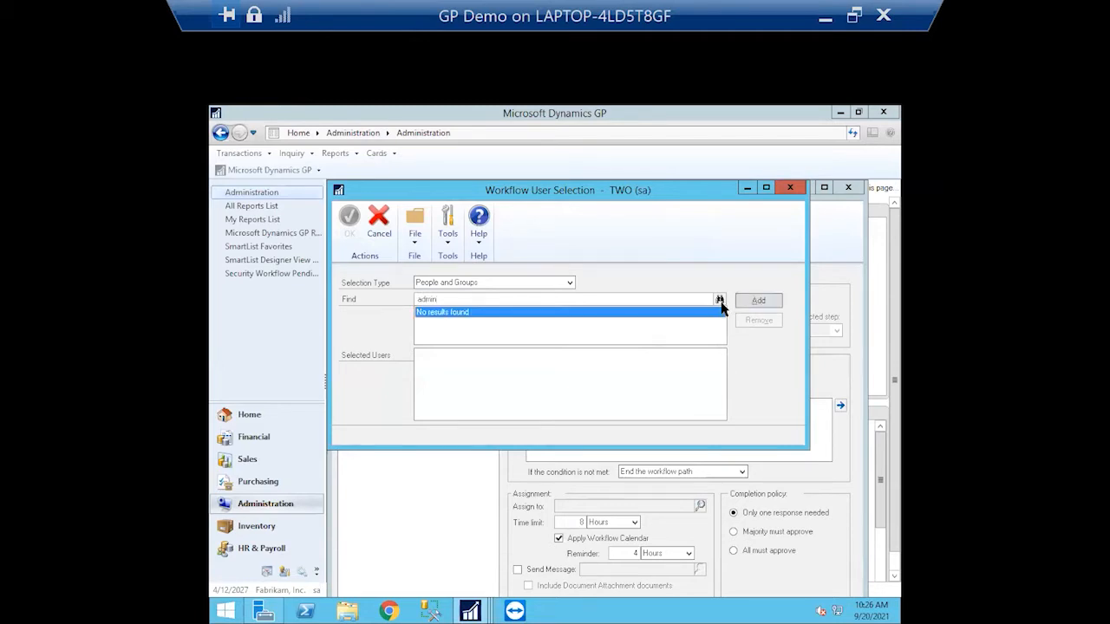
pyautogui.click(515, 298)
pyautogui.press('BackSpace')
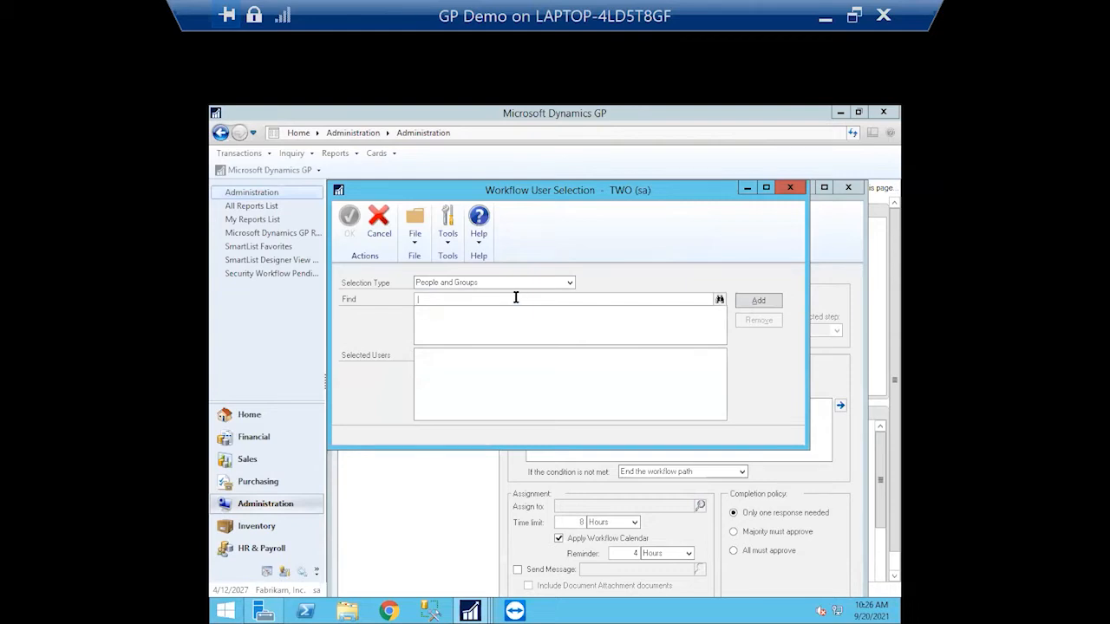
pyautogui.write('le')
pyautogui.write('ch')
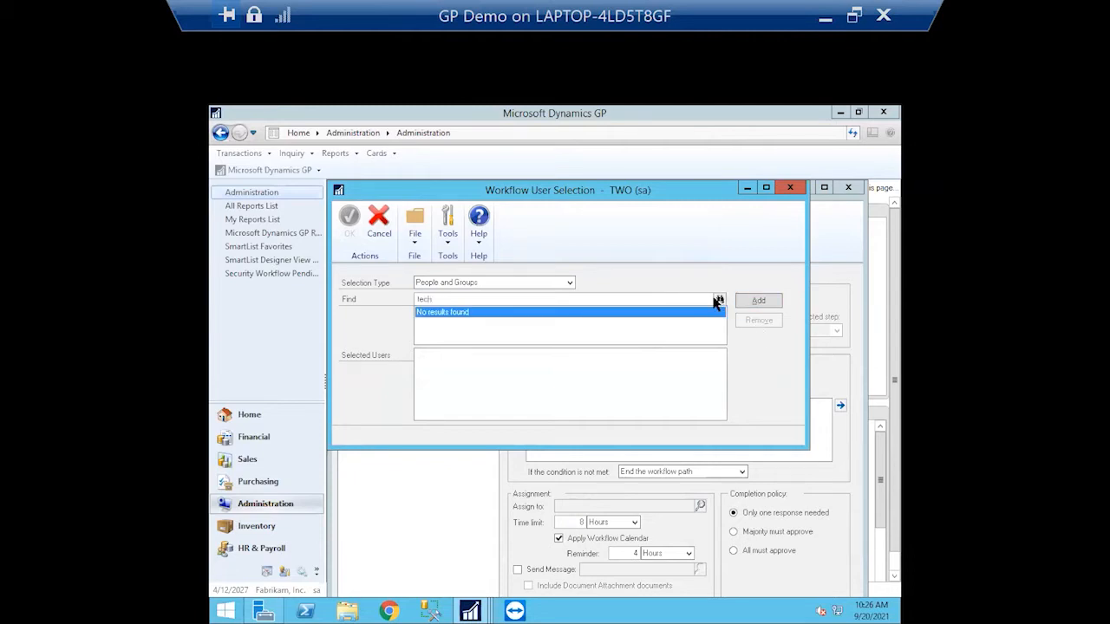
pyautogui.click(758, 300)
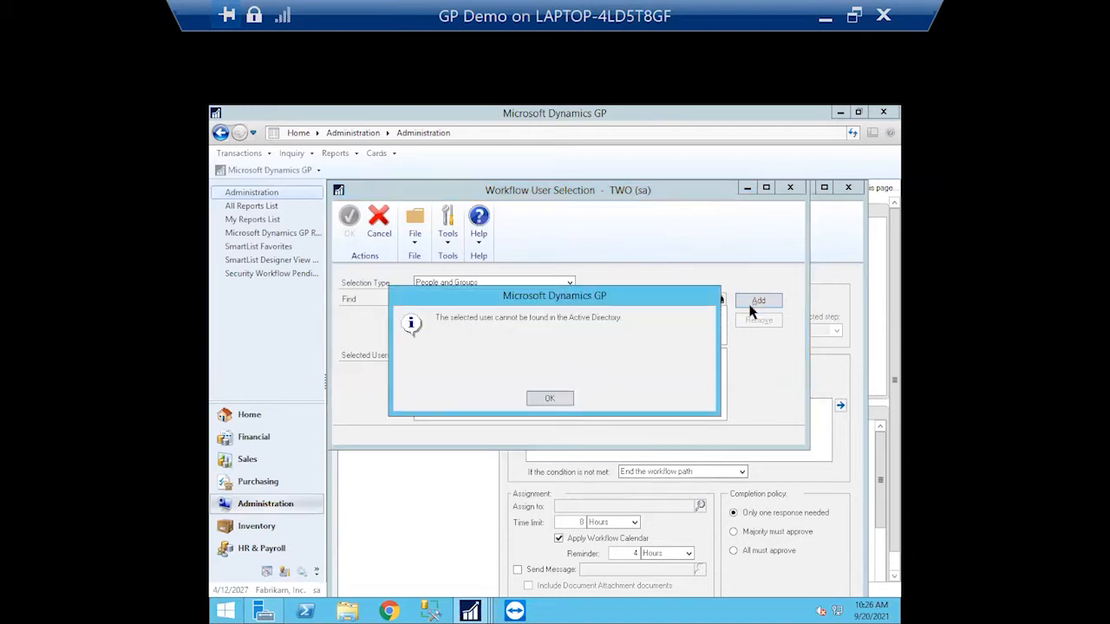
pyautogui.click(558, 396)
pyautogui.click(790, 188)
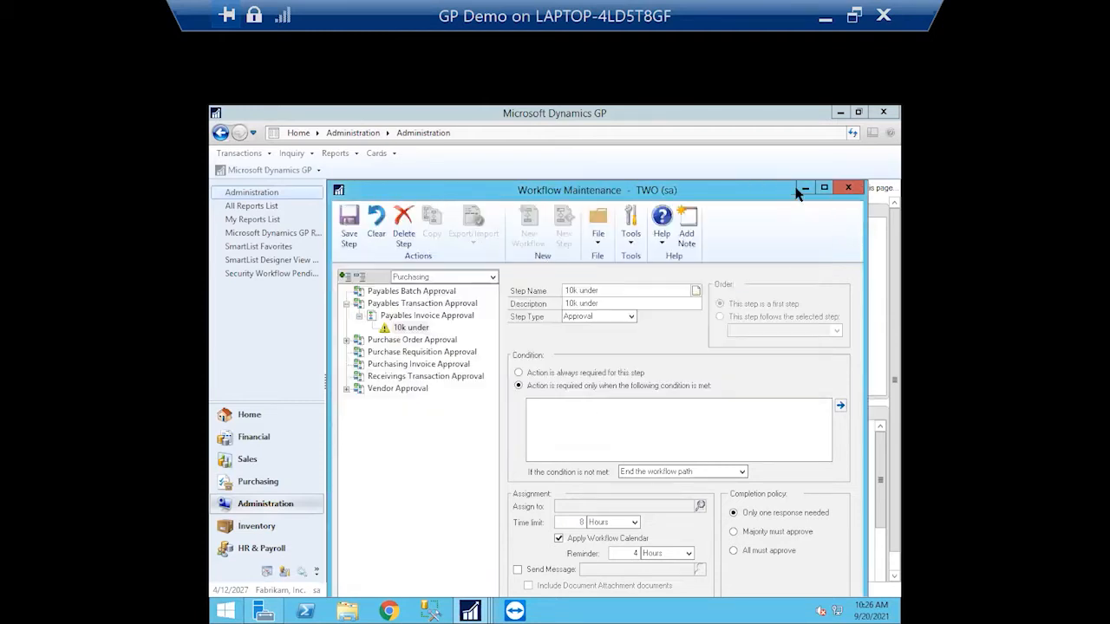
pyautogui.click(700, 506)
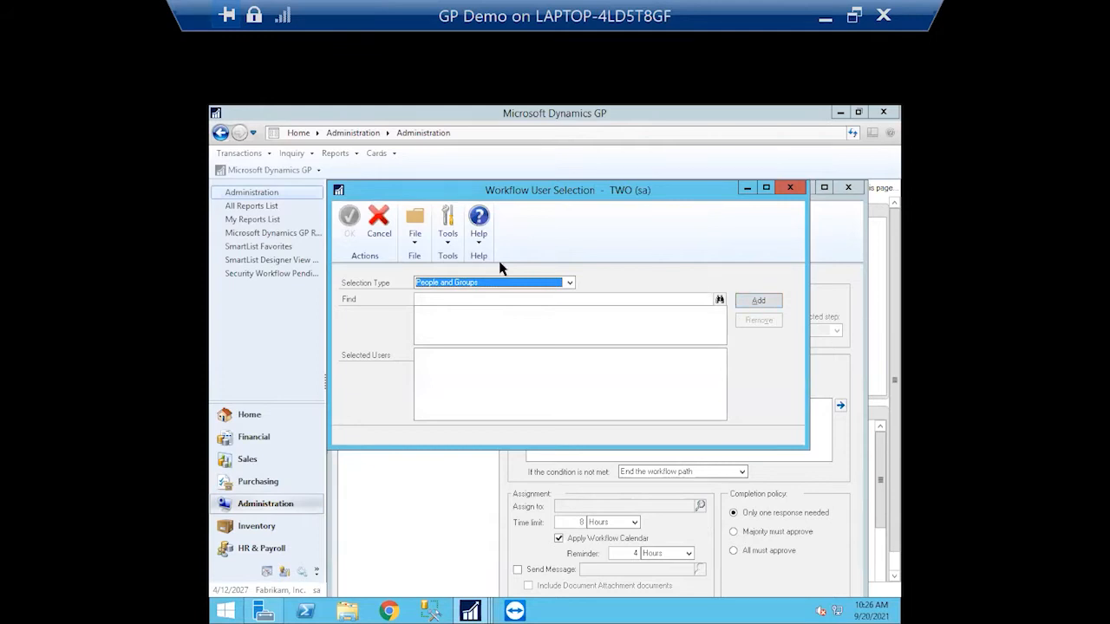
pyautogui.click(571, 283)
pyautogui.click(571, 283)
pyautogui.click(719, 300)
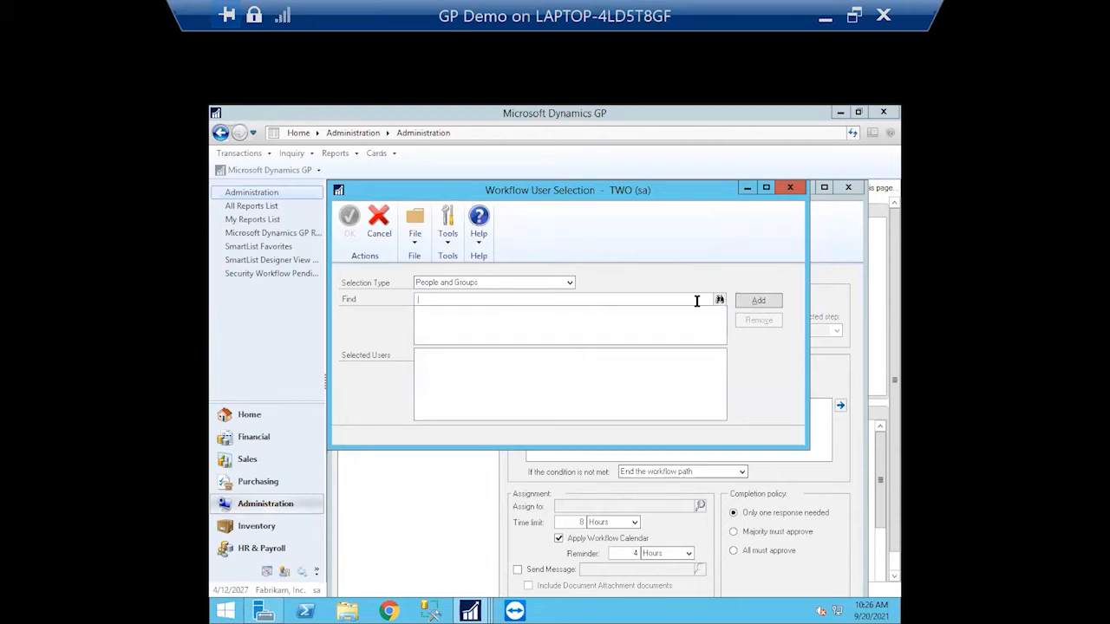
pyautogui.write('tech')
pyautogui.click(719, 300)
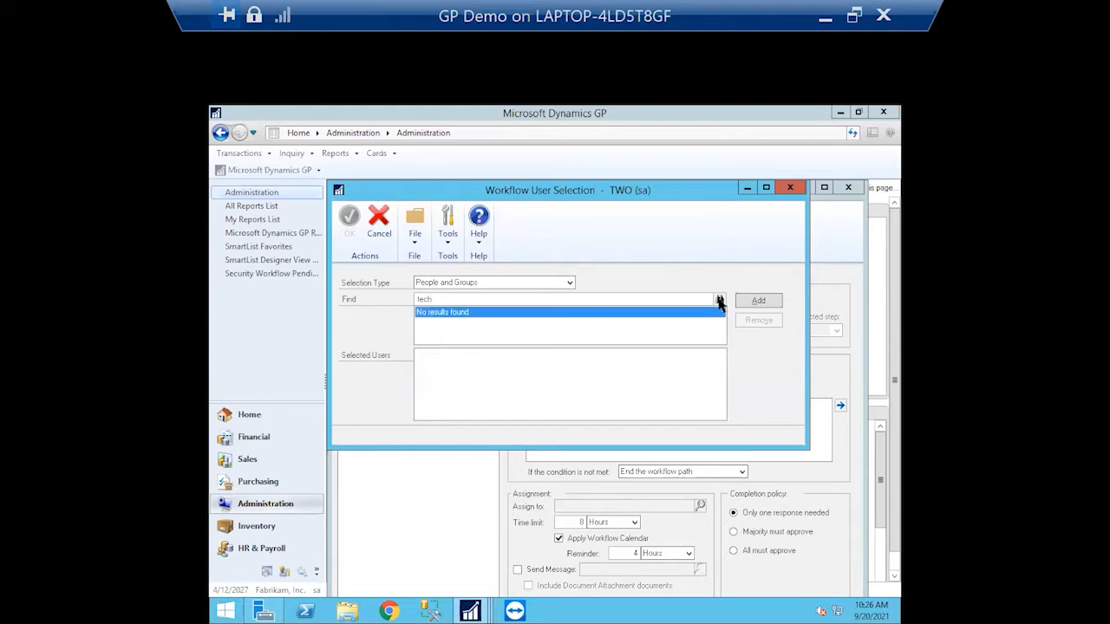
pyautogui.doubleClick(695, 300)
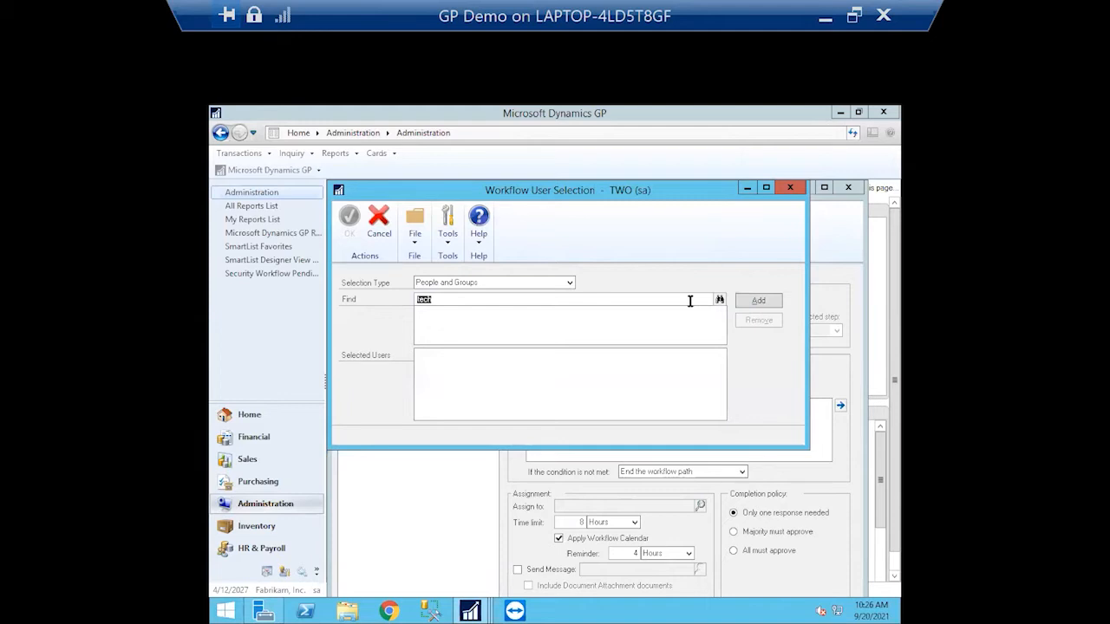
pyautogui.press('BackSpace')
pyautogui.click(376, 222)
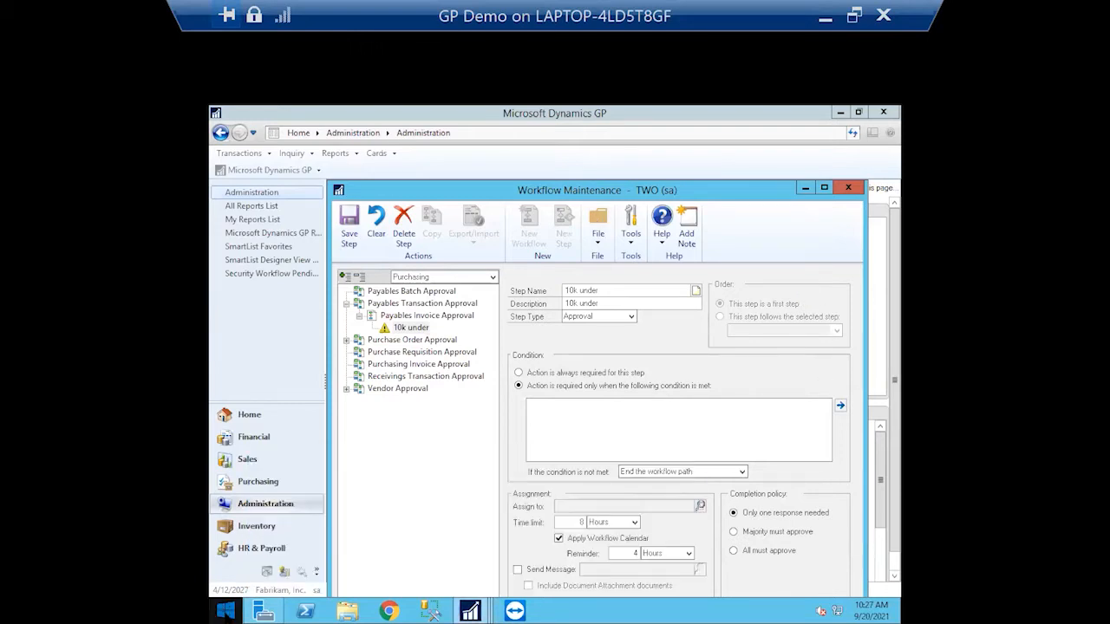
# Search the Start screen apps for 'users' and launch Active Directory Users and Computers
pyautogui.click(701, 506)
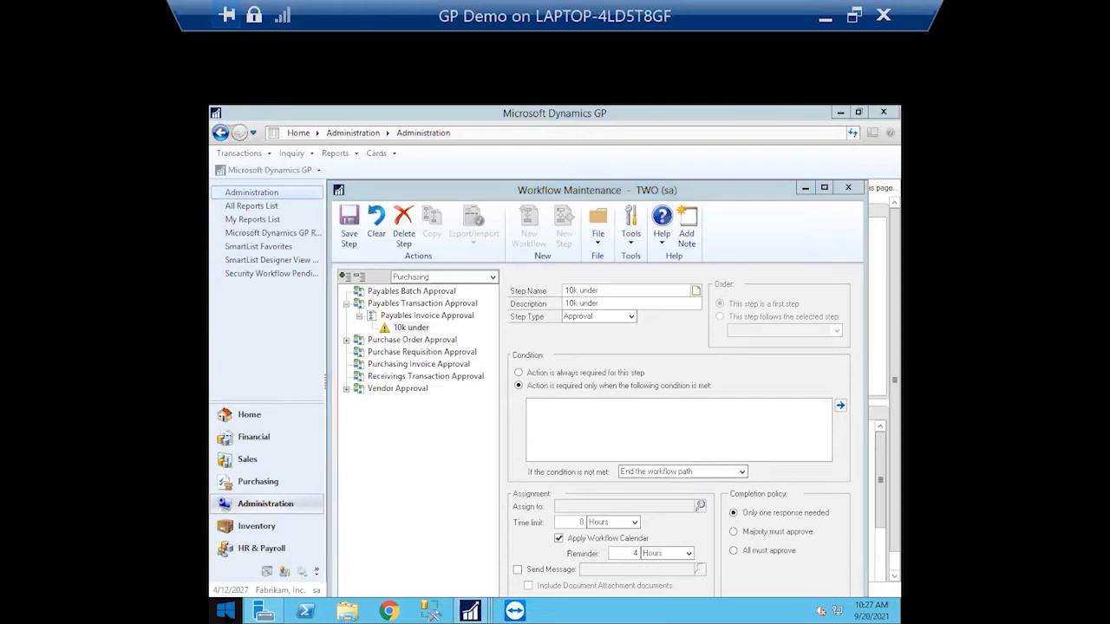
pyautogui.click(225, 611)
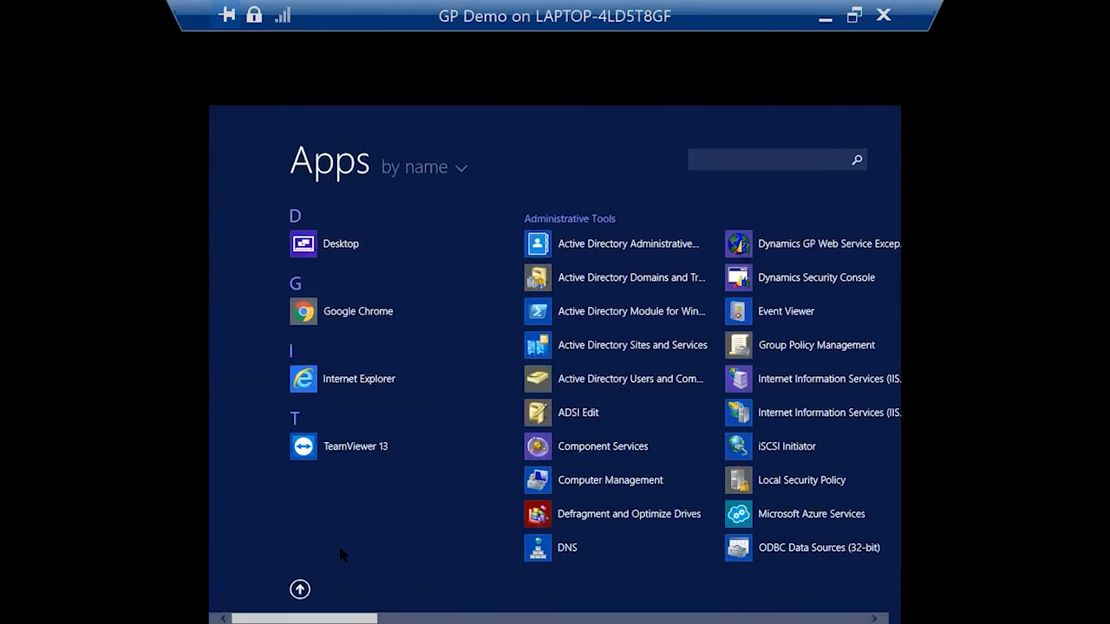
pyautogui.write('users')
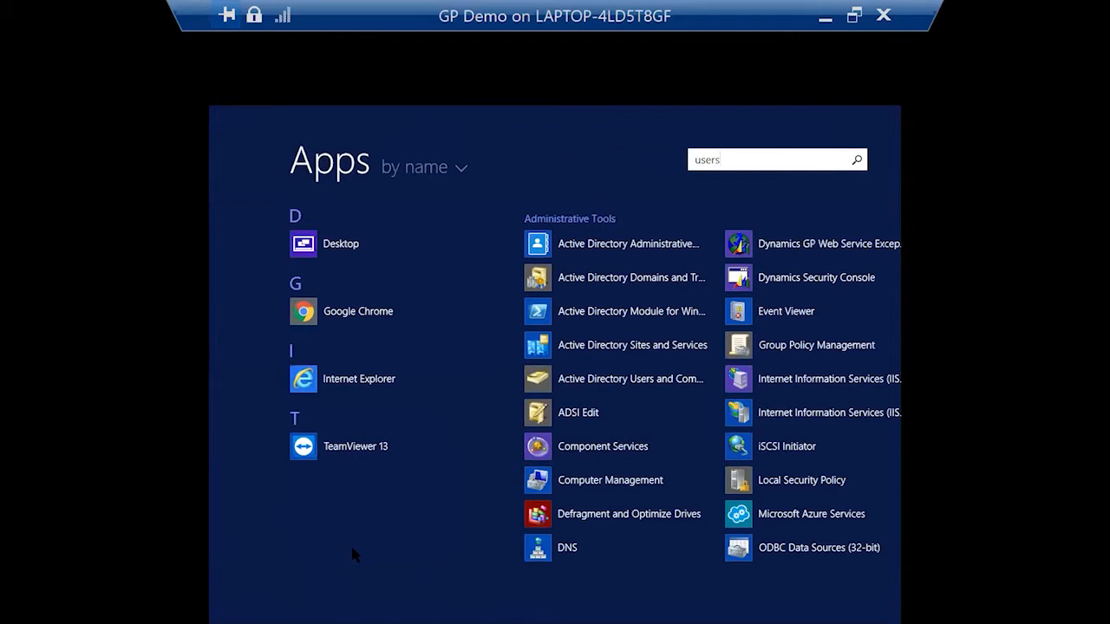
pyautogui.click(845, 249)
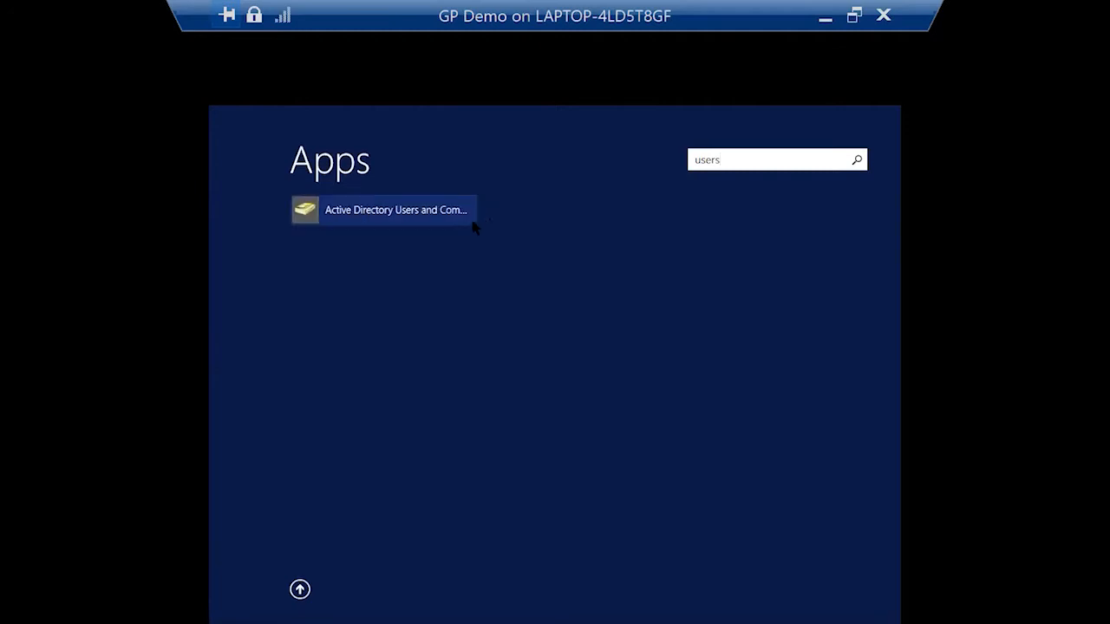
pyautogui.click(428, 217)
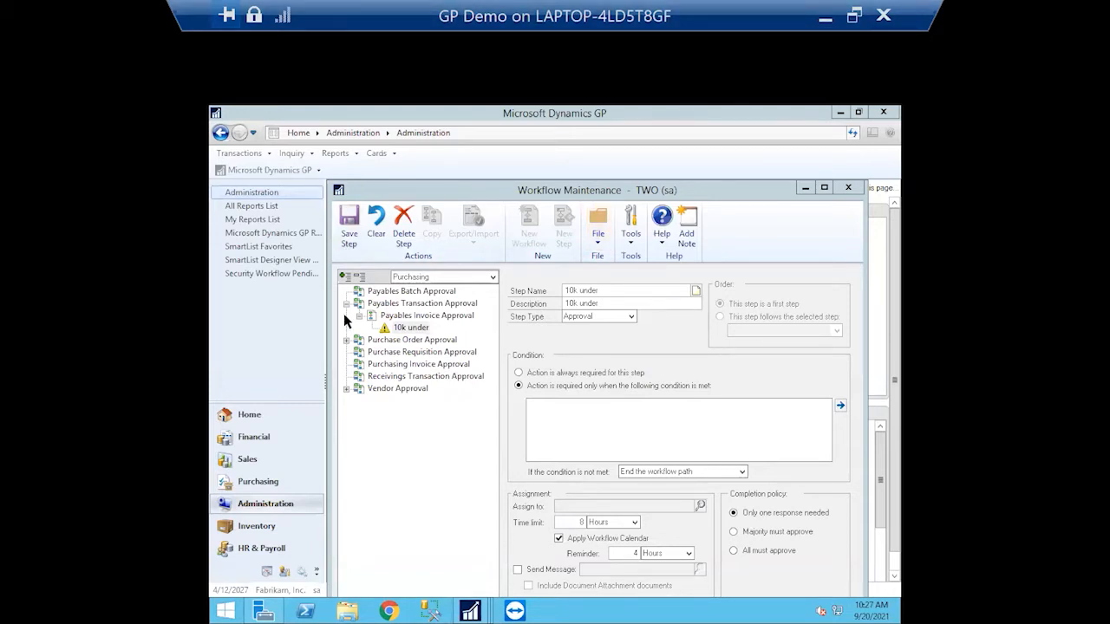
# Search the Start screen for 'active directory' and launch Active Directory Users and Computers
pyautogui.click(226, 610)
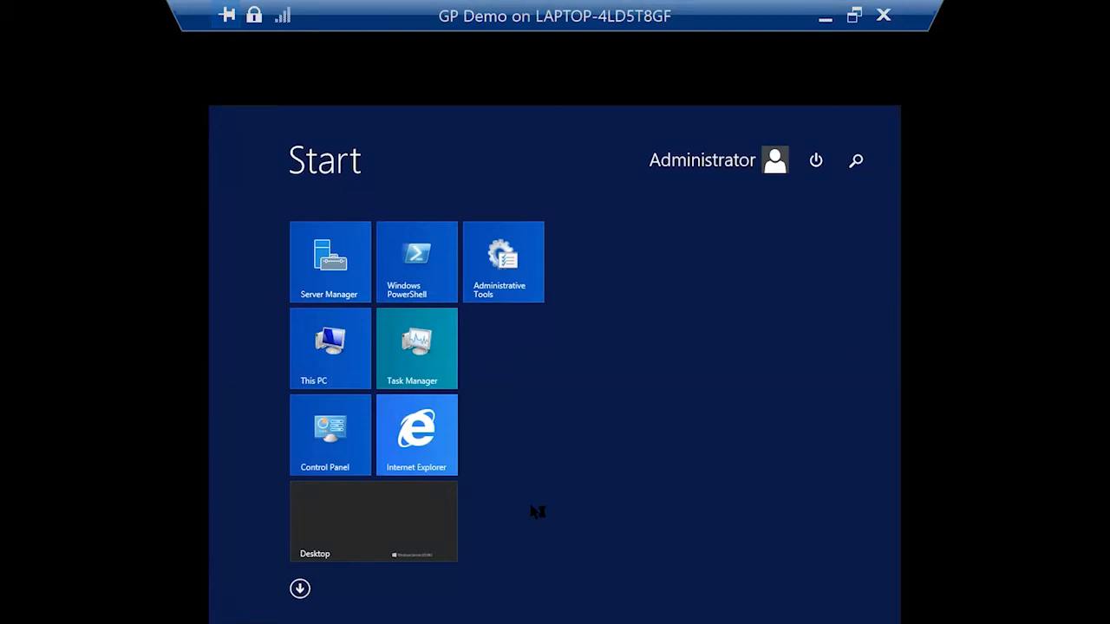
pyautogui.write('activr')
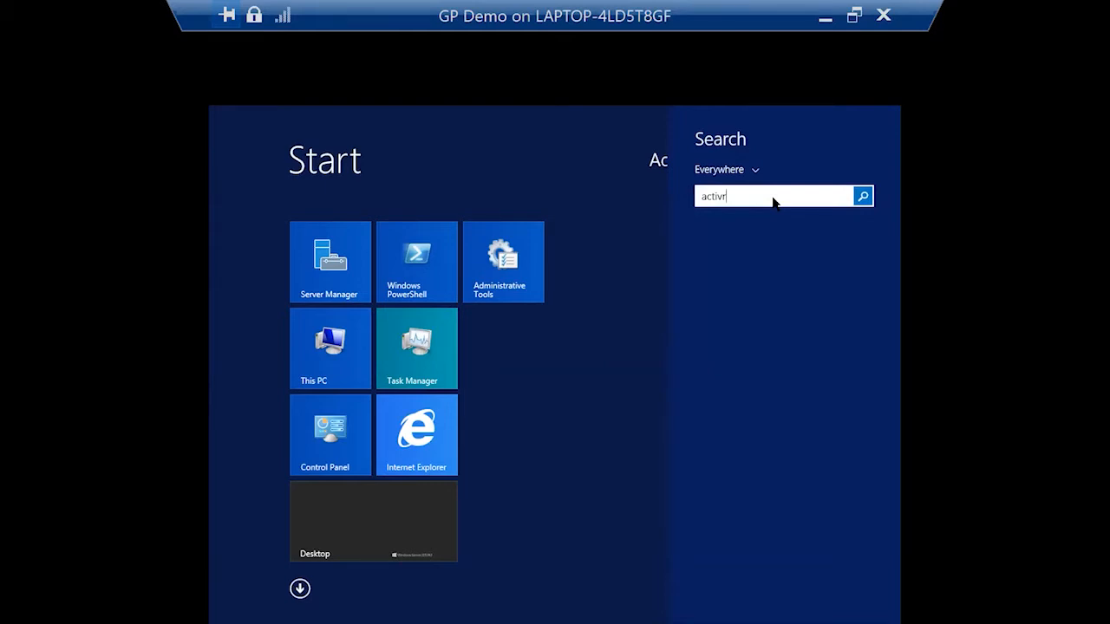
pyautogui.press('BackSpace')
pyautogui.write('e Directory Us s and Computers')
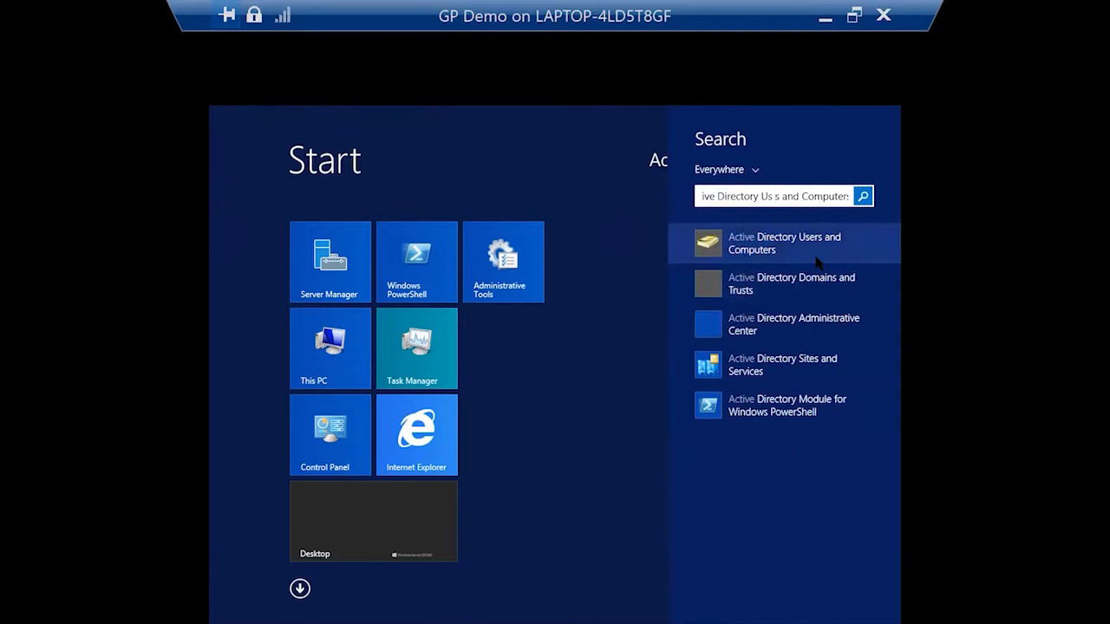
pyautogui.click(818, 262)
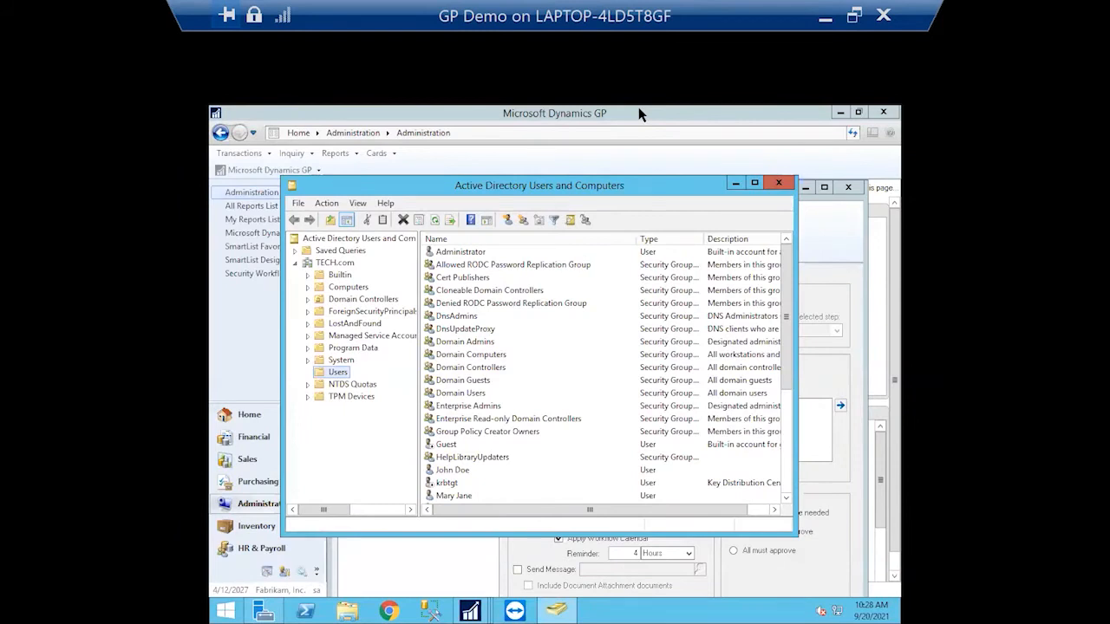
# Check the Administrator account in Users, then bring Workflow Maintenance back in front
pyautogui.click(459, 253)
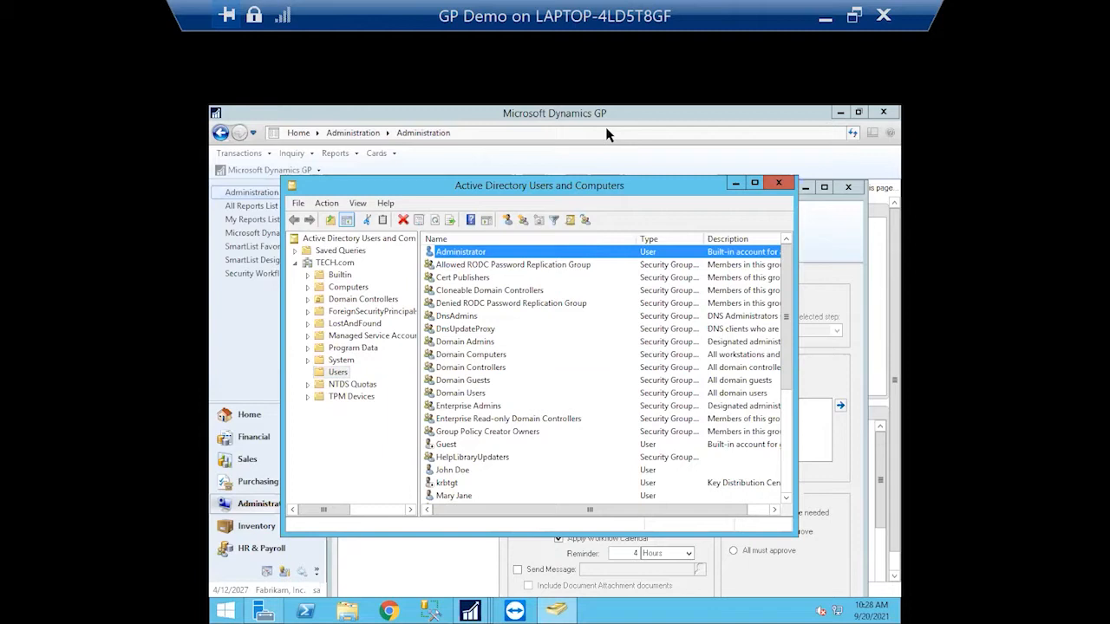
pyautogui.moveTo(625, 187); pyautogui.dragTo(630, 274)
pyautogui.moveTo(631, 189); pyautogui.dragTo(651, 157)
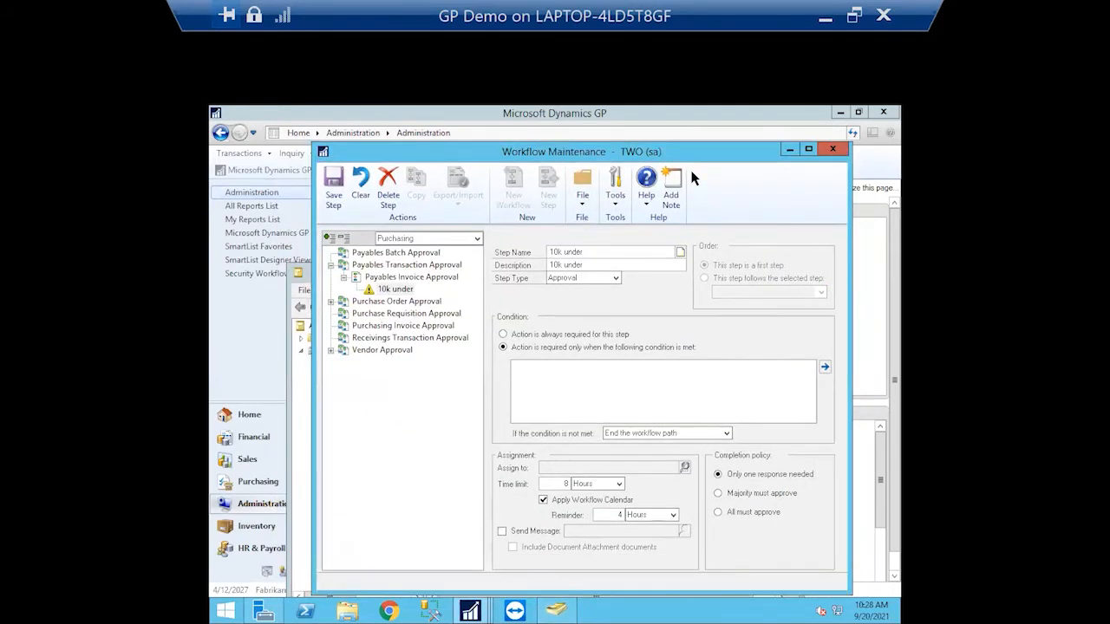
# Assign the '10k under' step to a domain user found through the People and Groups search
pyautogui.click(685, 468)
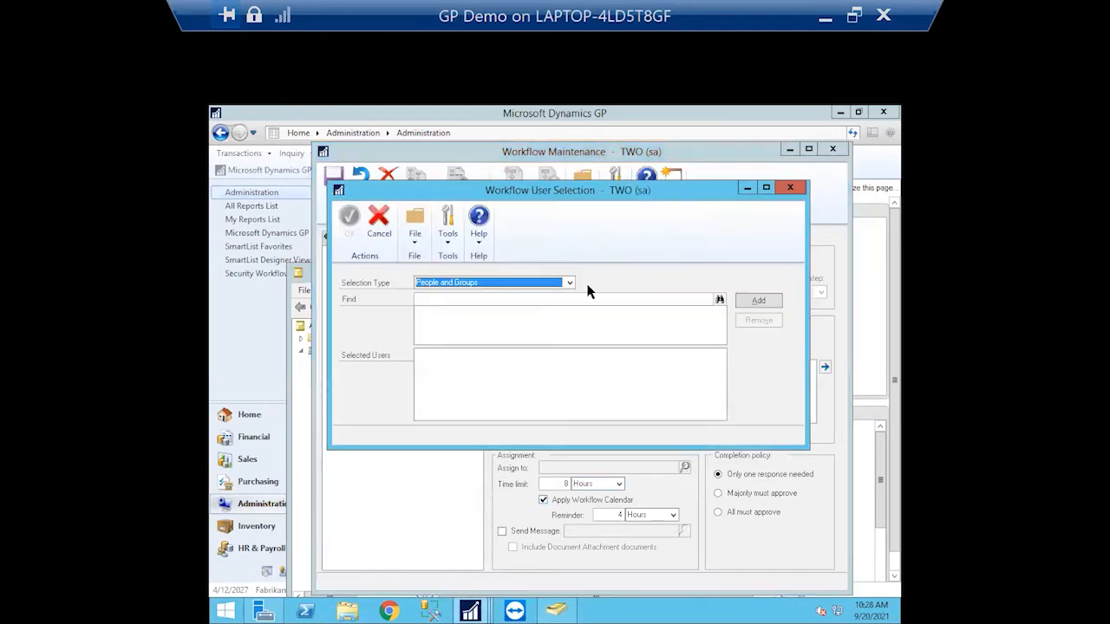
pyautogui.click(588, 301)
pyautogui.write('joh')
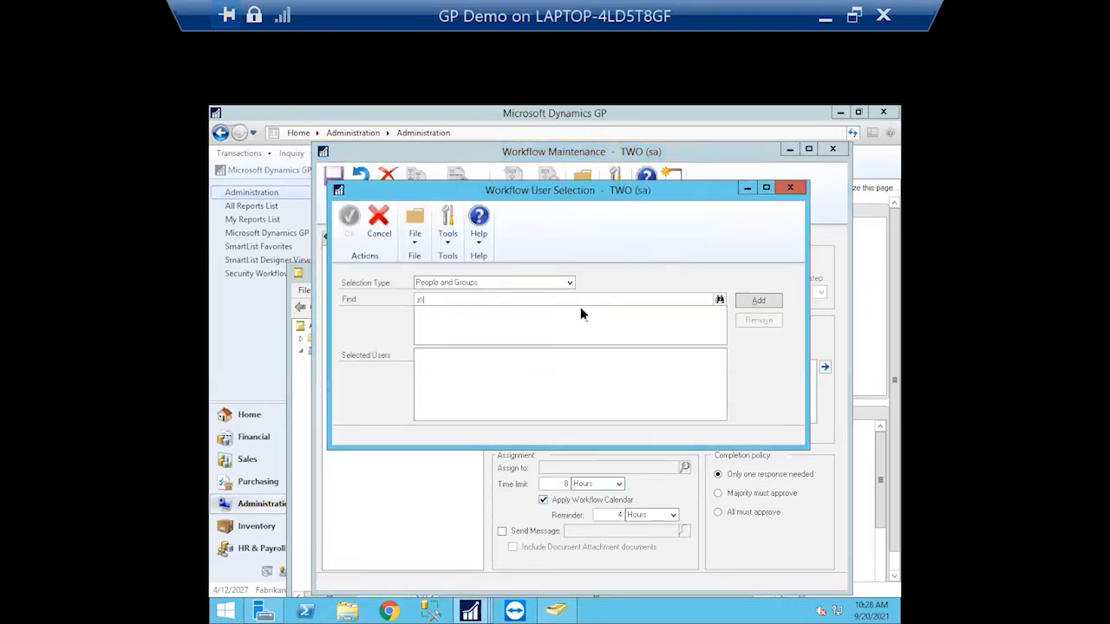
pyautogui.click(719, 300)
pyautogui.click(759, 301)
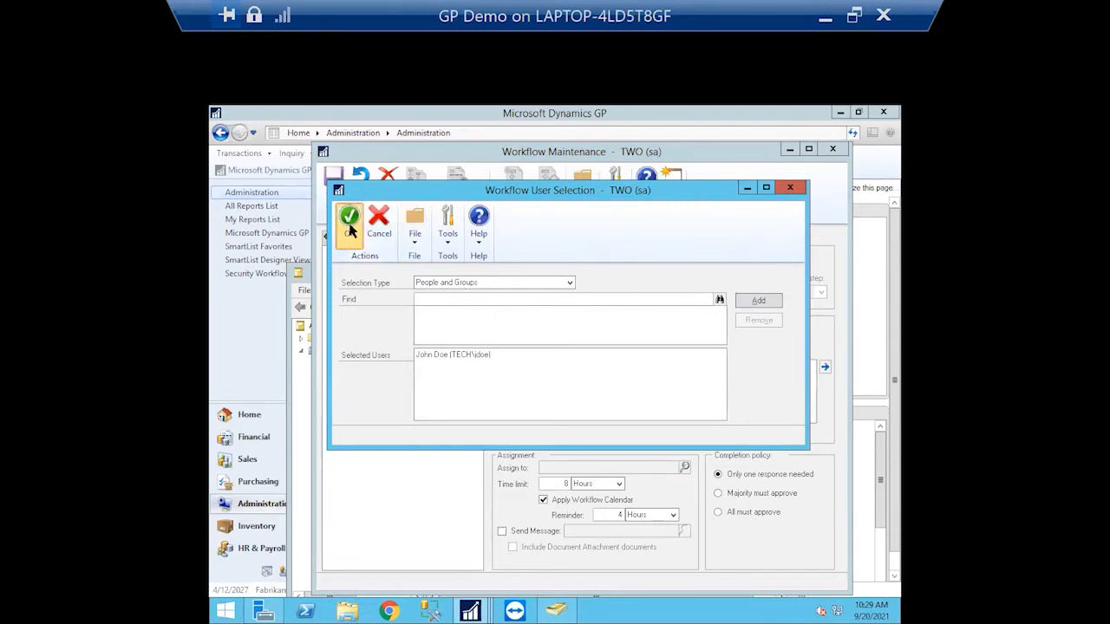
pyautogui.click(350, 224)
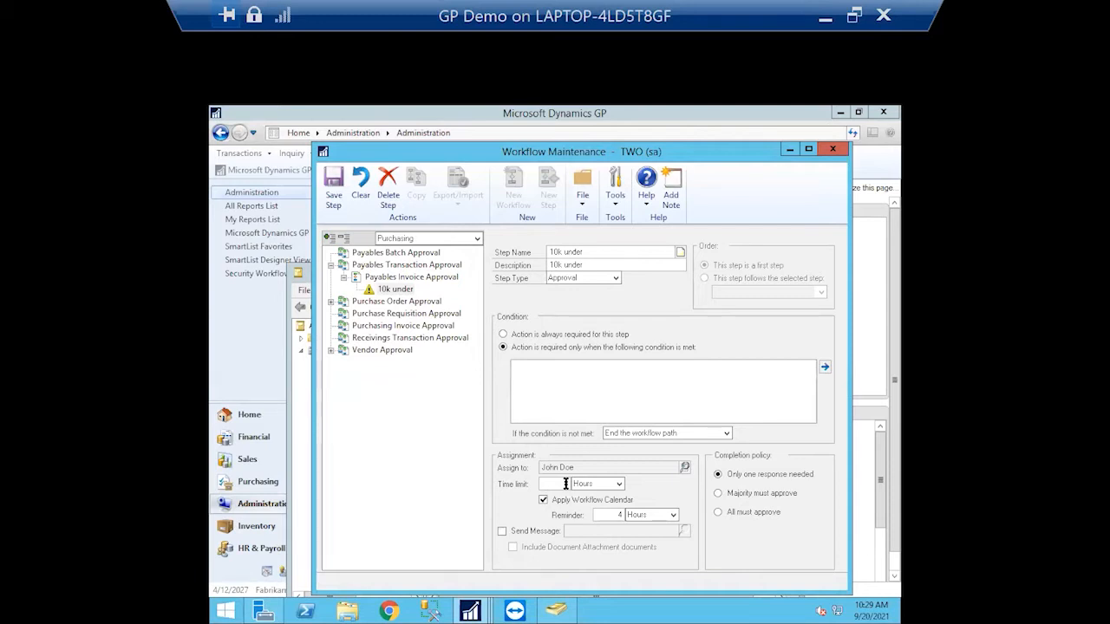
# Set the '10k under' step's time limit to 8 hours
pyautogui.click(566, 484)
pyautogui.write('8')
pyautogui.click(567, 484)
pyautogui.write('8')
pyautogui.click(825, 367)
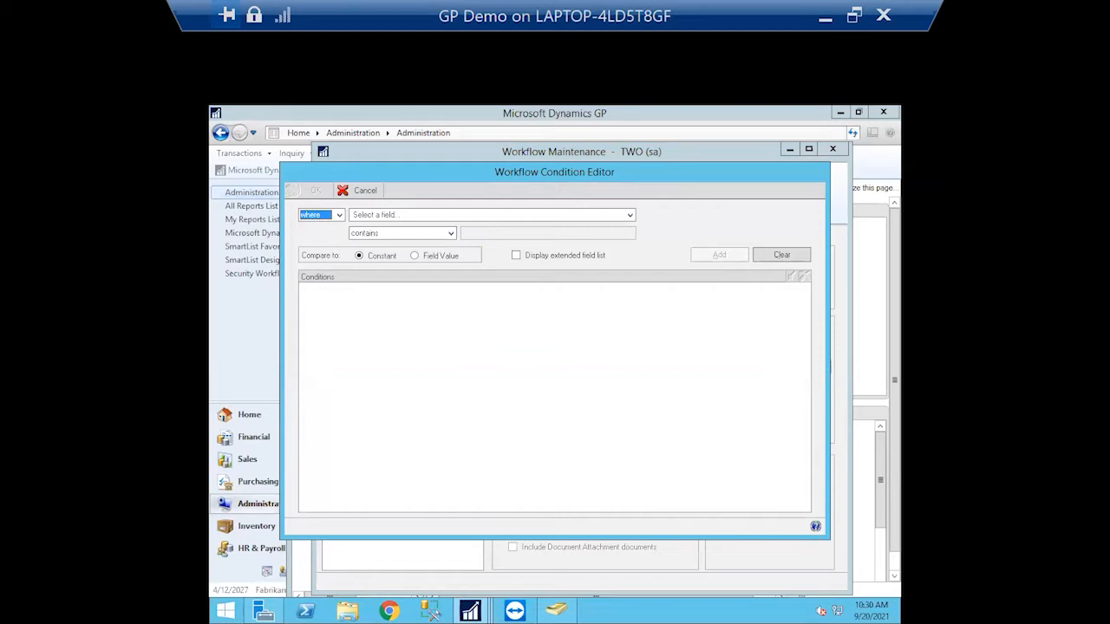
# Add the condition PM Transaction Work Document Amount is less than and includes 10,000
pyautogui.click(433, 215)
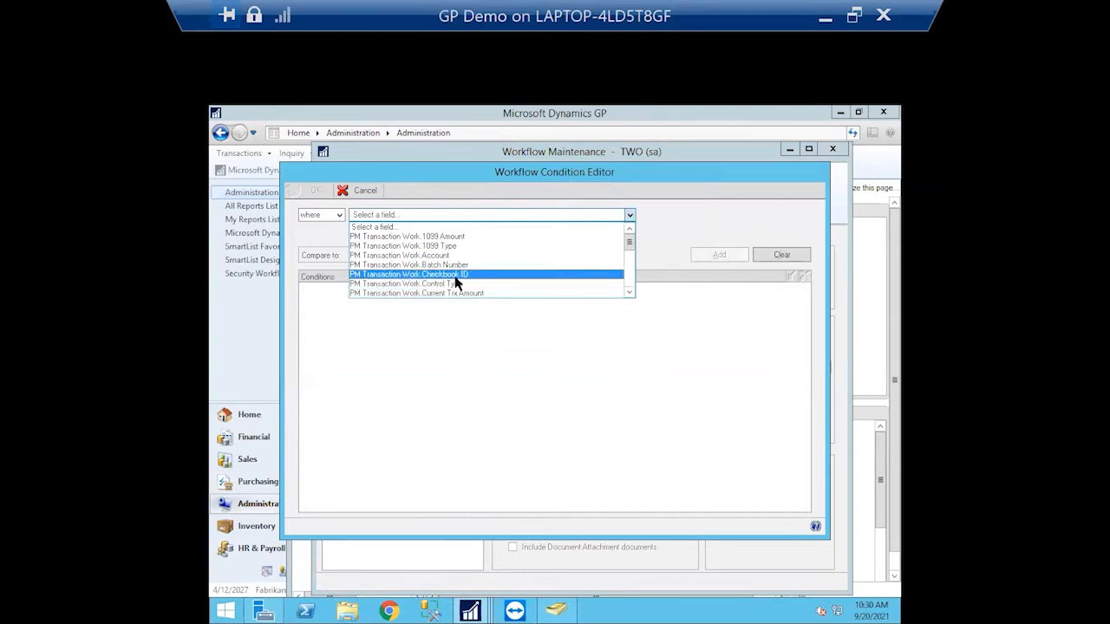
pyautogui.click(630, 293)
pyautogui.click(630, 293)
pyautogui.doubleClick(631, 293)
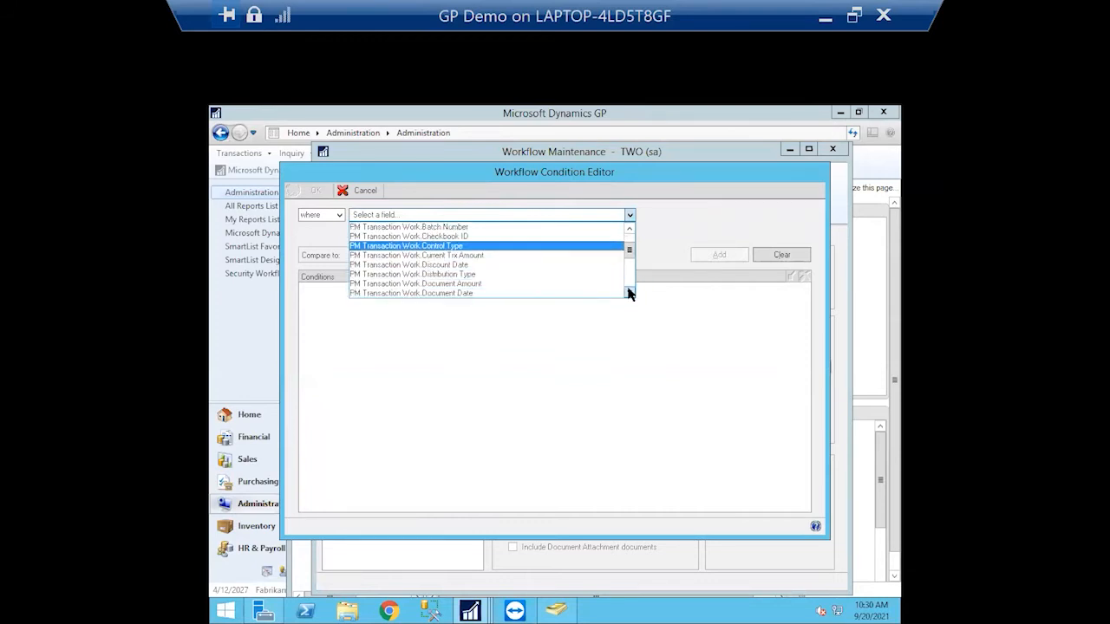
pyautogui.click(450, 285)
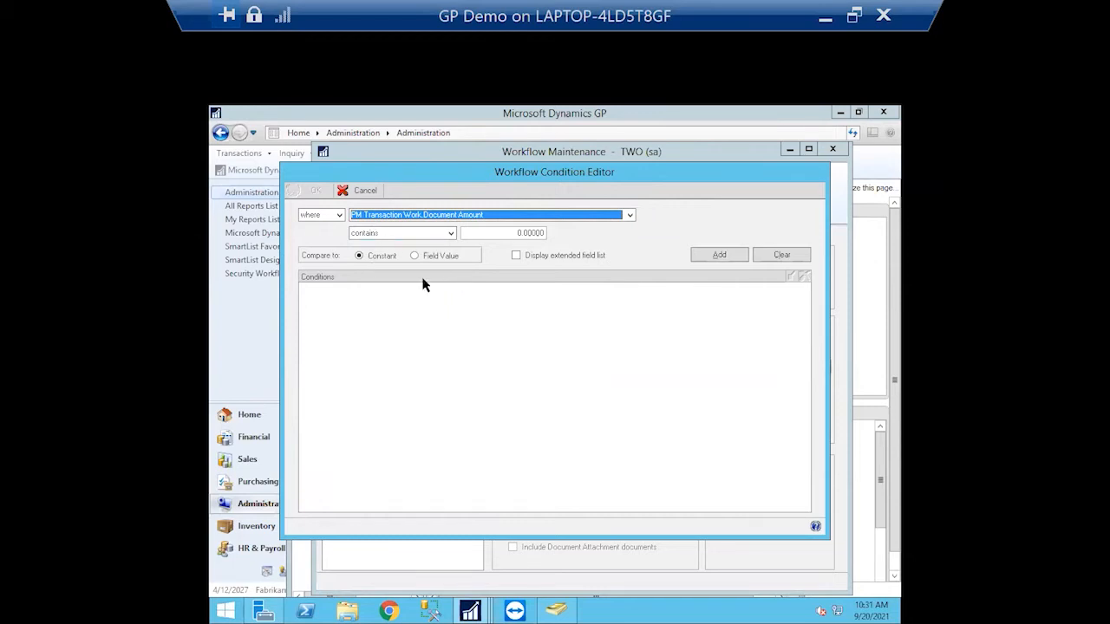
pyautogui.click(450, 234)
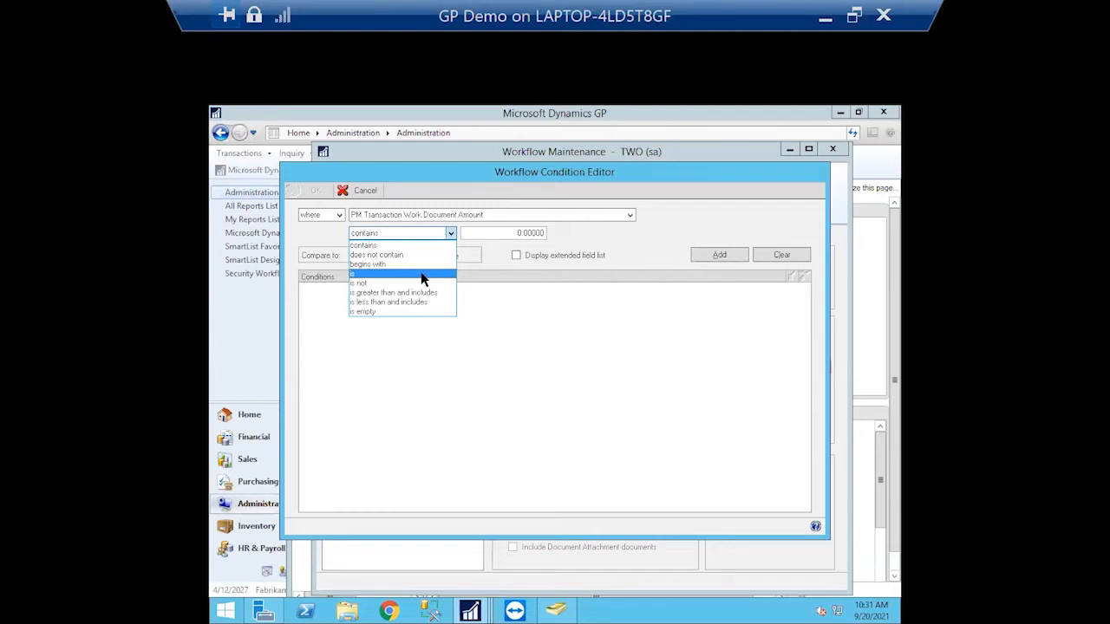
pyautogui.click(387, 302)
pyautogui.click(539, 232)
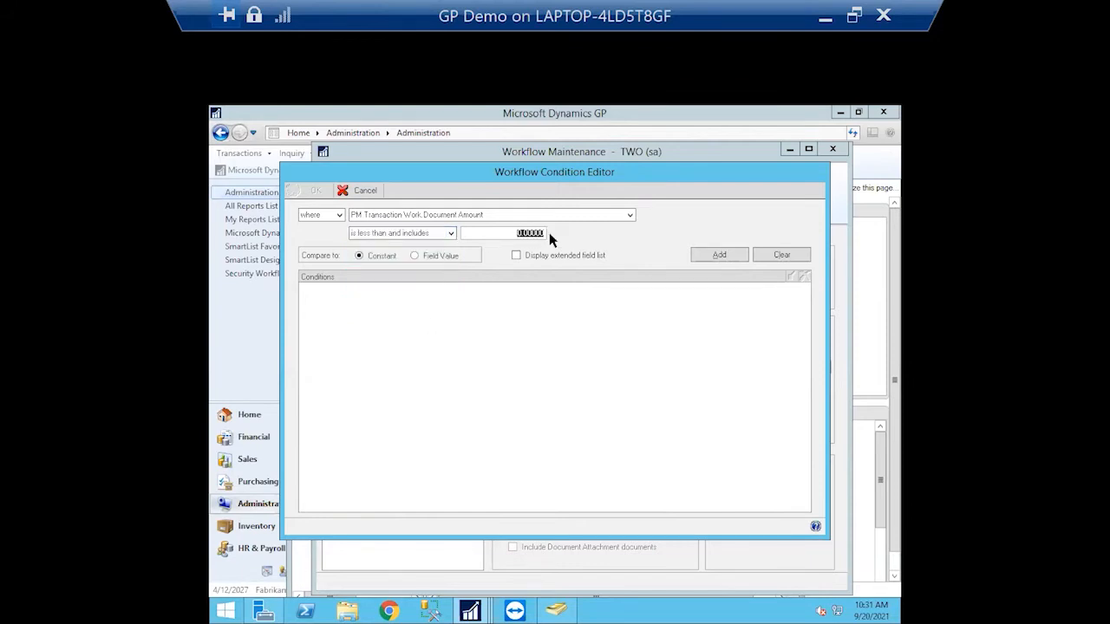
pyautogui.write('10,000.')
pyautogui.click(716, 254)
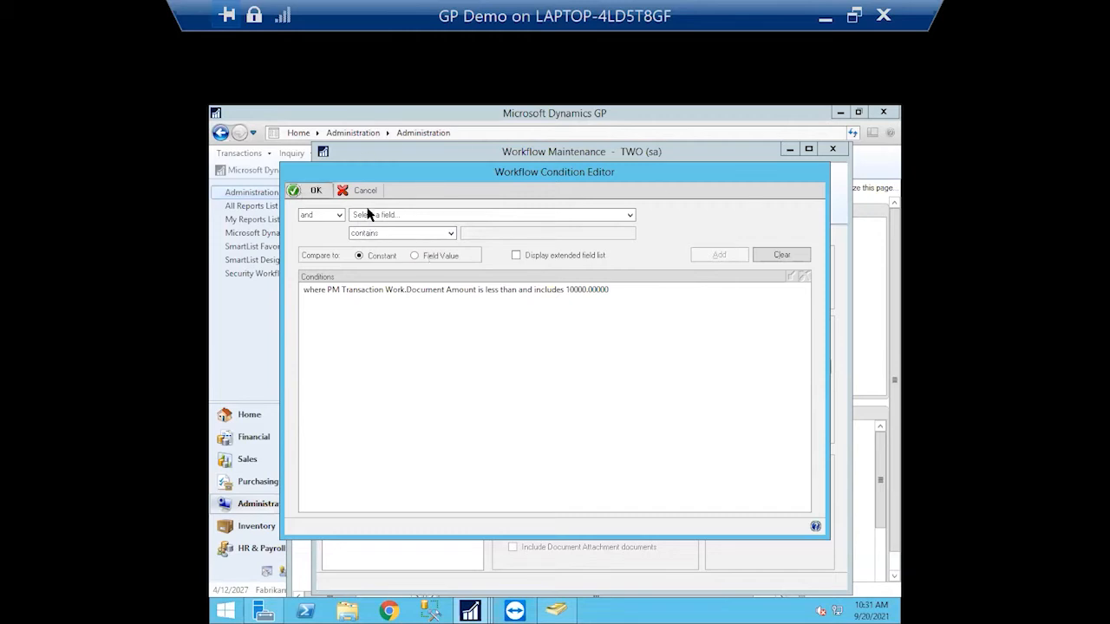
pyautogui.click(313, 189)
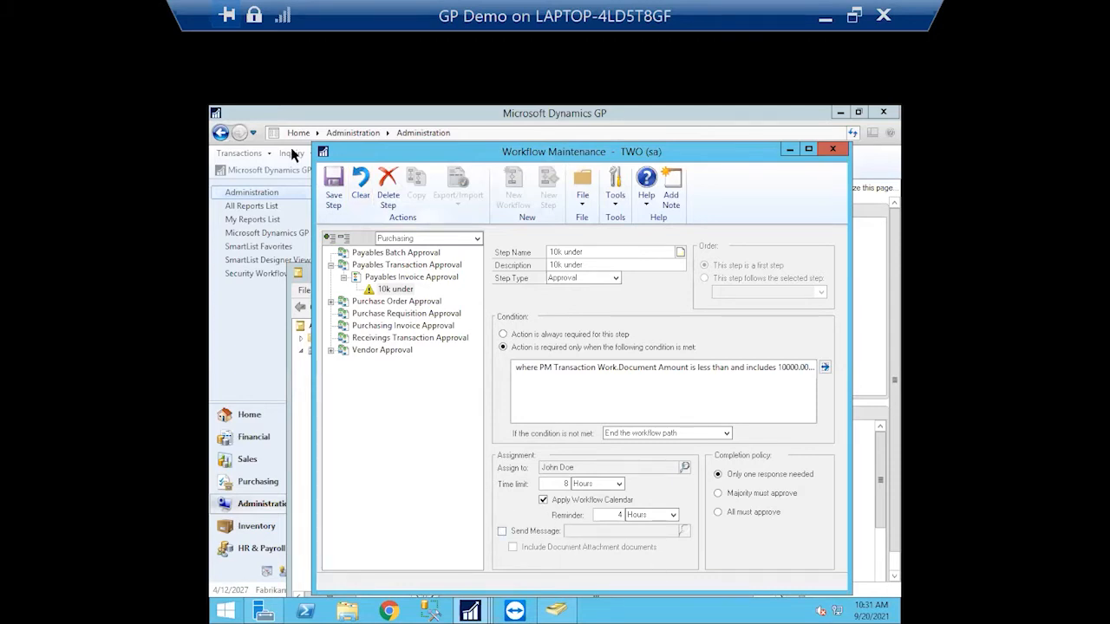
# Save the '10k under' step and add a new step named '50k and over'
pyautogui.click(335, 189)
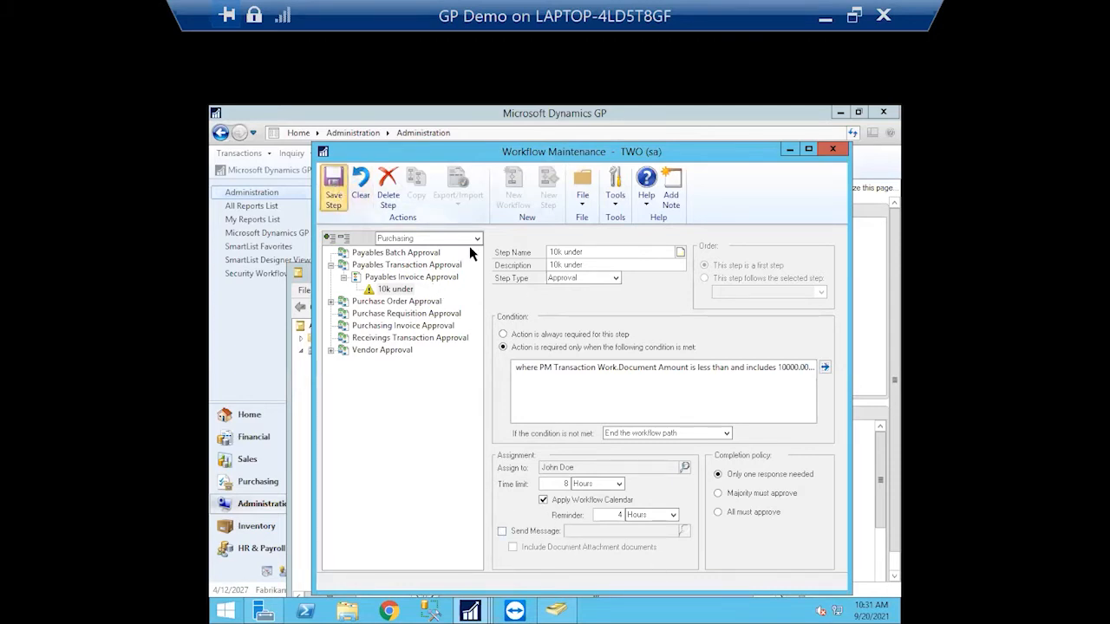
pyautogui.click(335, 188)
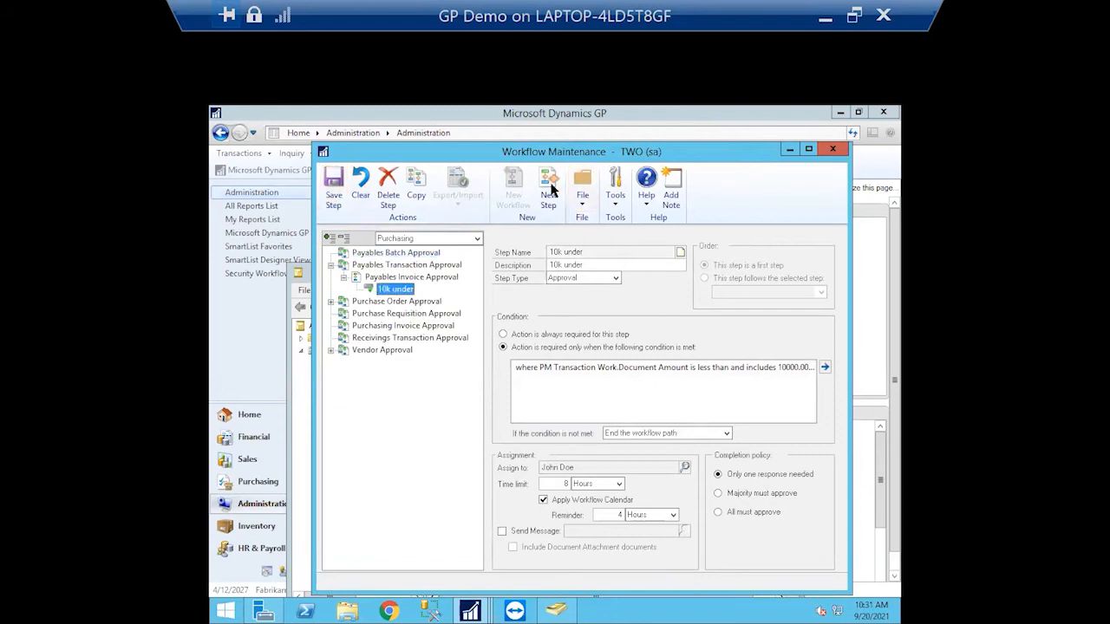
pyautogui.click(546, 186)
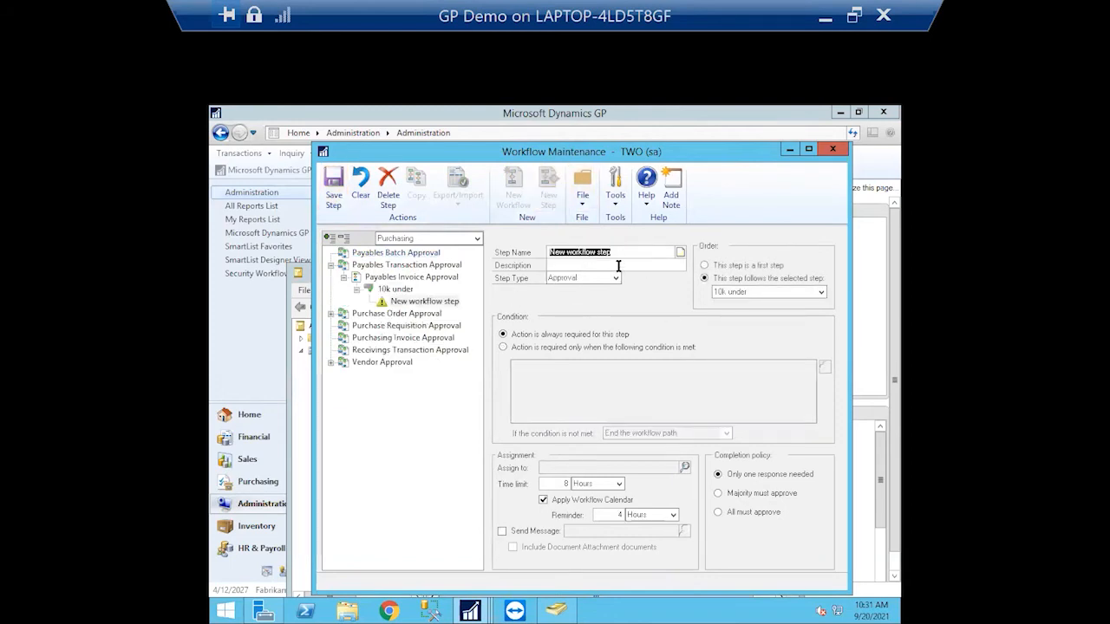
pyautogui.write('500')
pyautogui.write(' and over')
pyautogui.moveTo(619, 255); pyautogui.dragTo(426, 238)
pyautogui.click(581, 265)
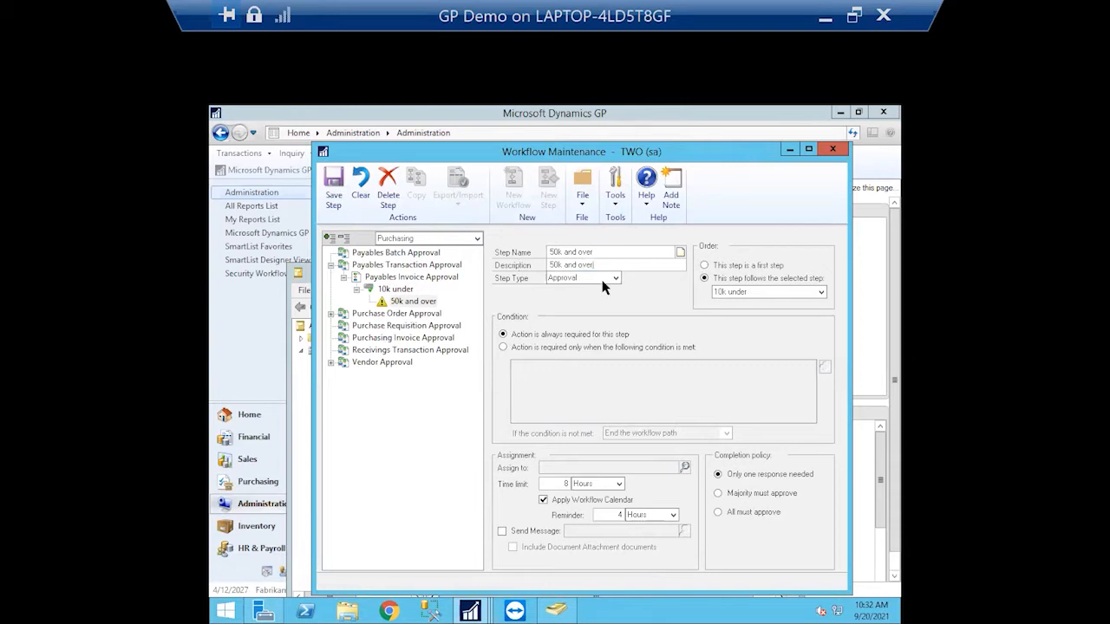
# Make '50k and over' conditional on Document Amount is greater than and includes 50,000
pyautogui.click(505, 348)
pyautogui.click(826, 368)
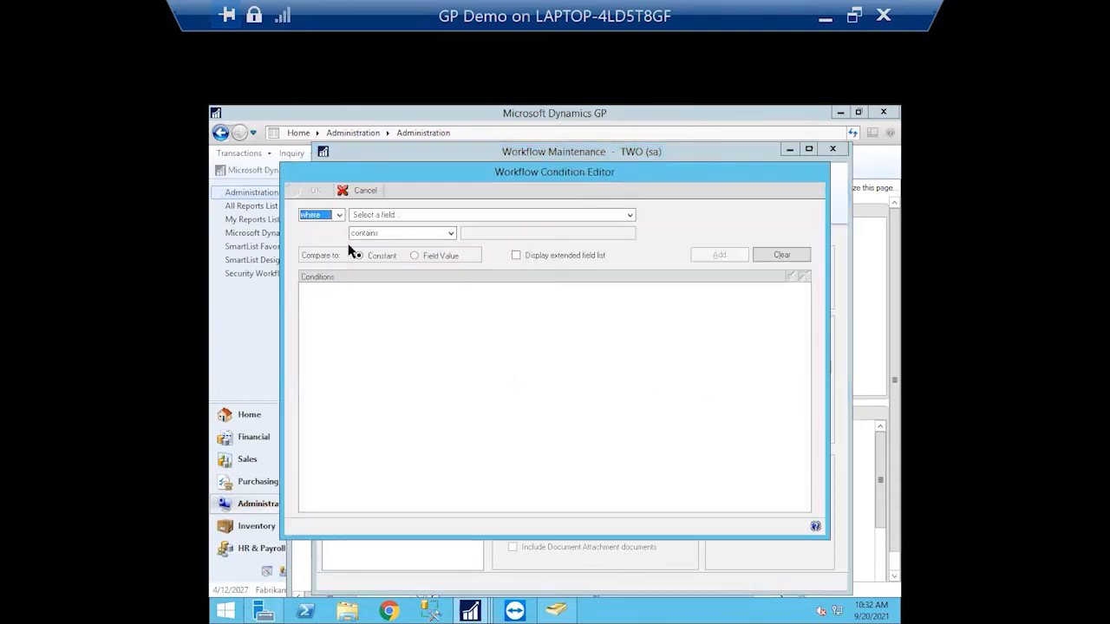
pyautogui.click(452, 215)
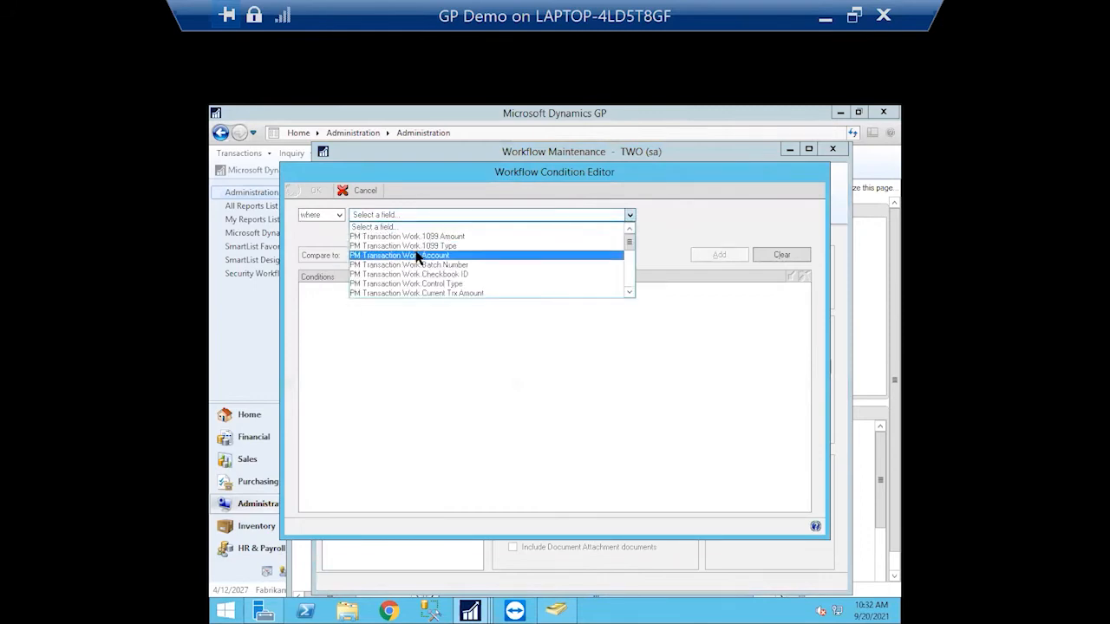
pyautogui.moveTo(630, 241); pyautogui.dragTo(630, 288)
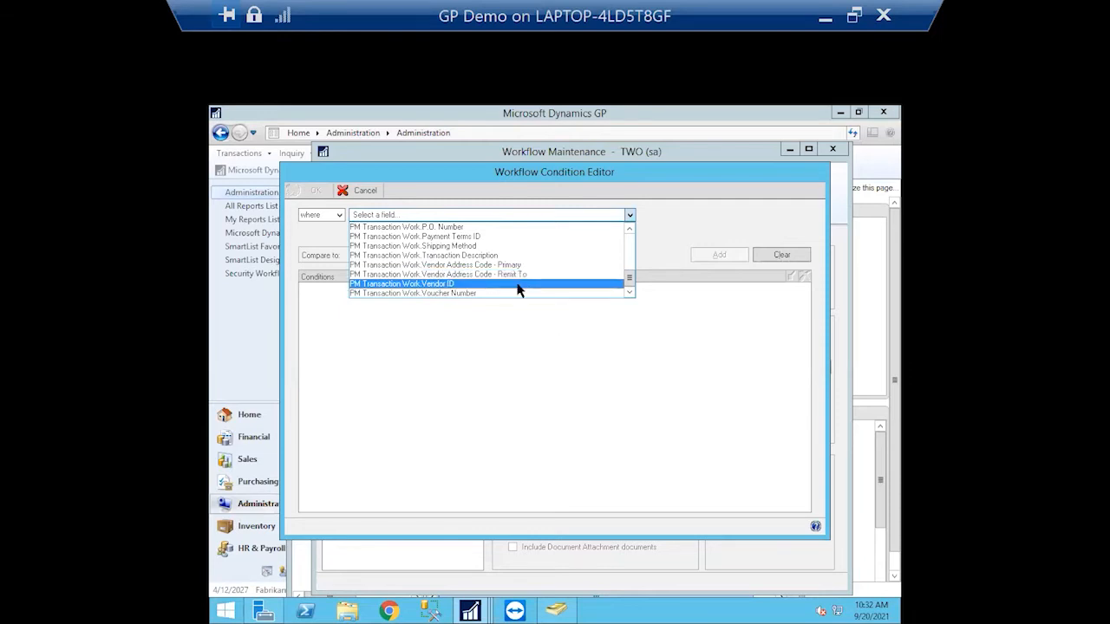
pyautogui.click(629, 231)
pyautogui.click(628, 230)
pyautogui.click(628, 231)
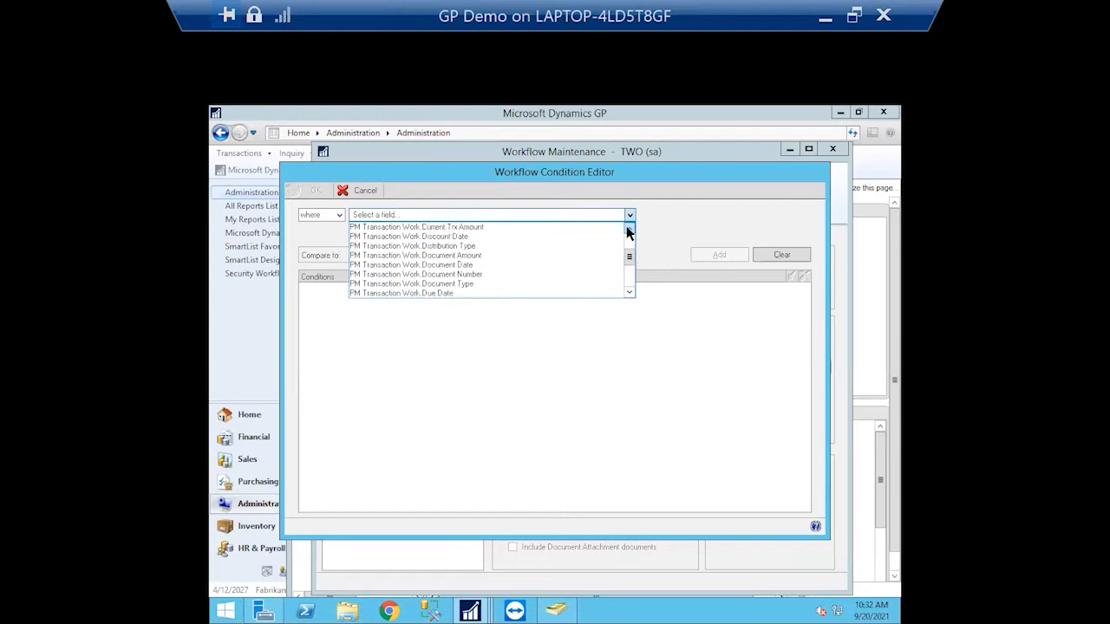
pyautogui.click(485, 258)
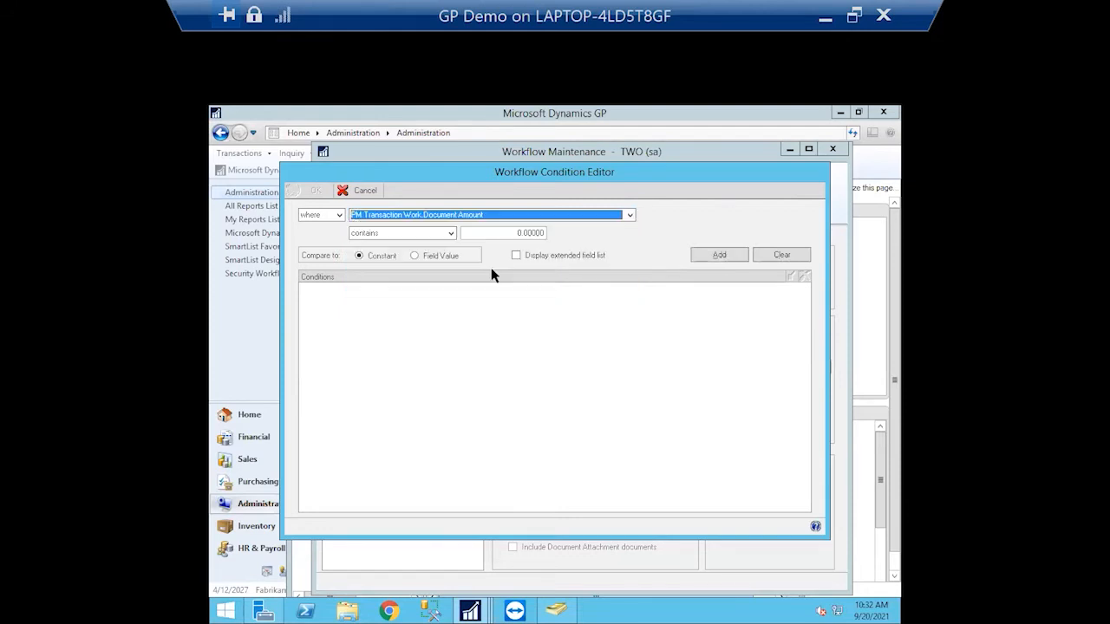
pyautogui.click(451, 233)
pyautogui.click(400, 292)
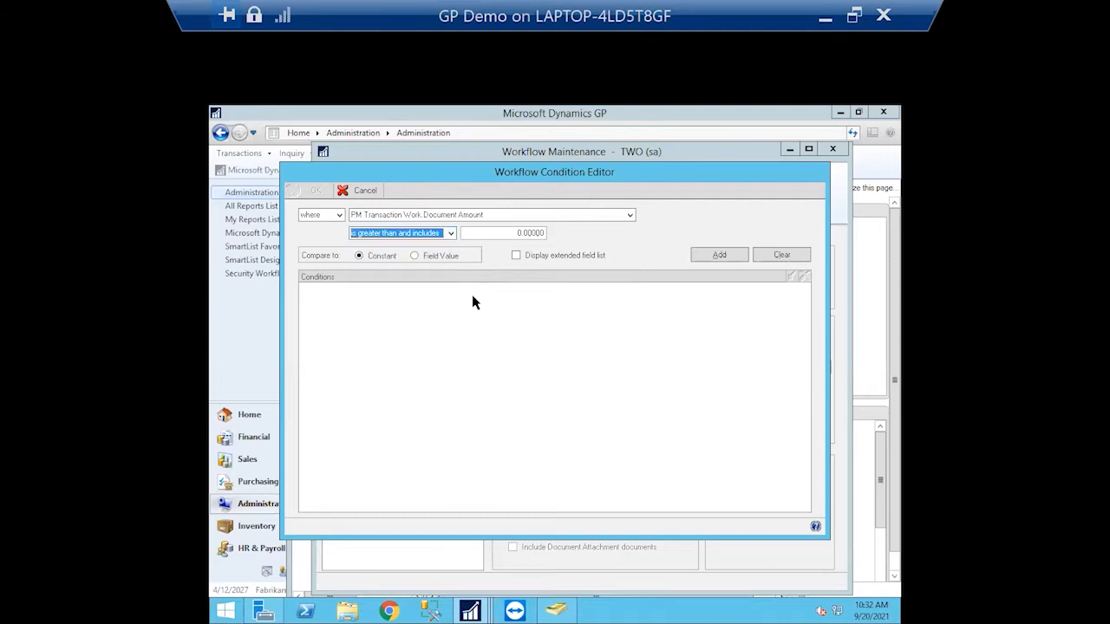
pyautogui.click(519, 232)
pyautogui.write('50,000.00000')
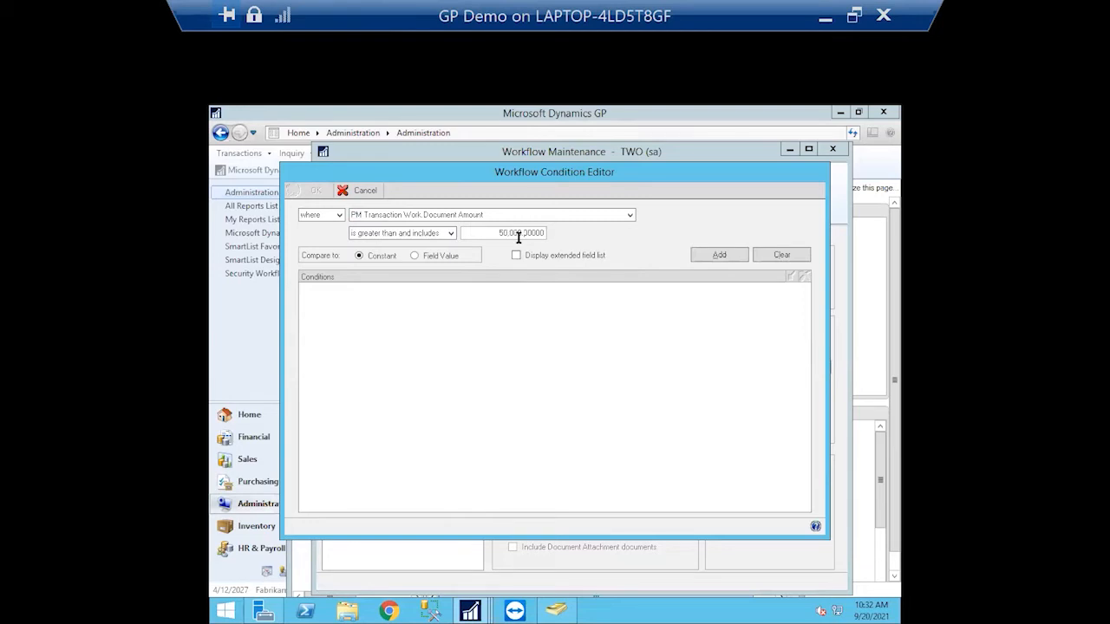
pyautogui.click(721, 255)
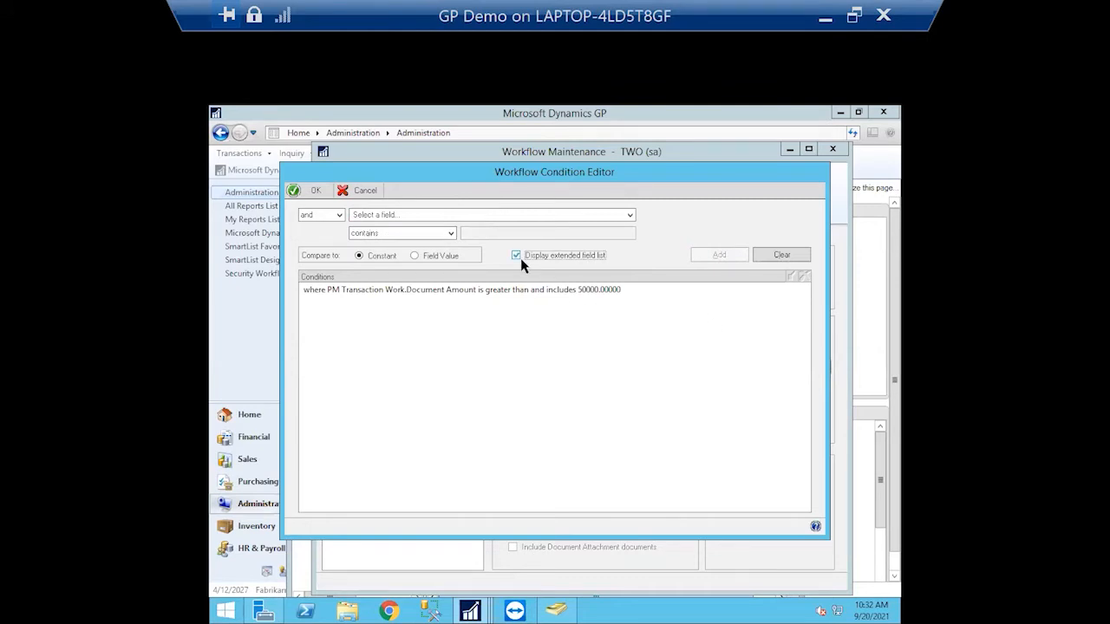
# Browse the field list without adding another condition, then accept the condition
pyautogui.click(631, 215)
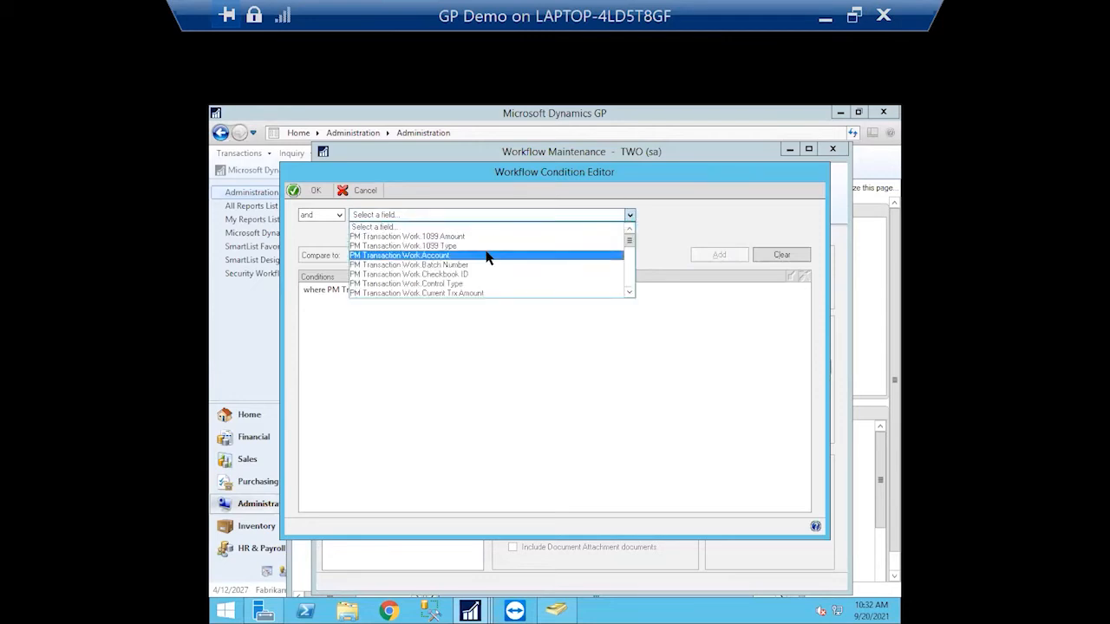
pyautogui.moveTo(629, 240)
pyautogui.mouseDown()
pyautogui.moveTo(626, 286)
pyautogui.moveTo(627, 238)
pyautogui.mouseUp()
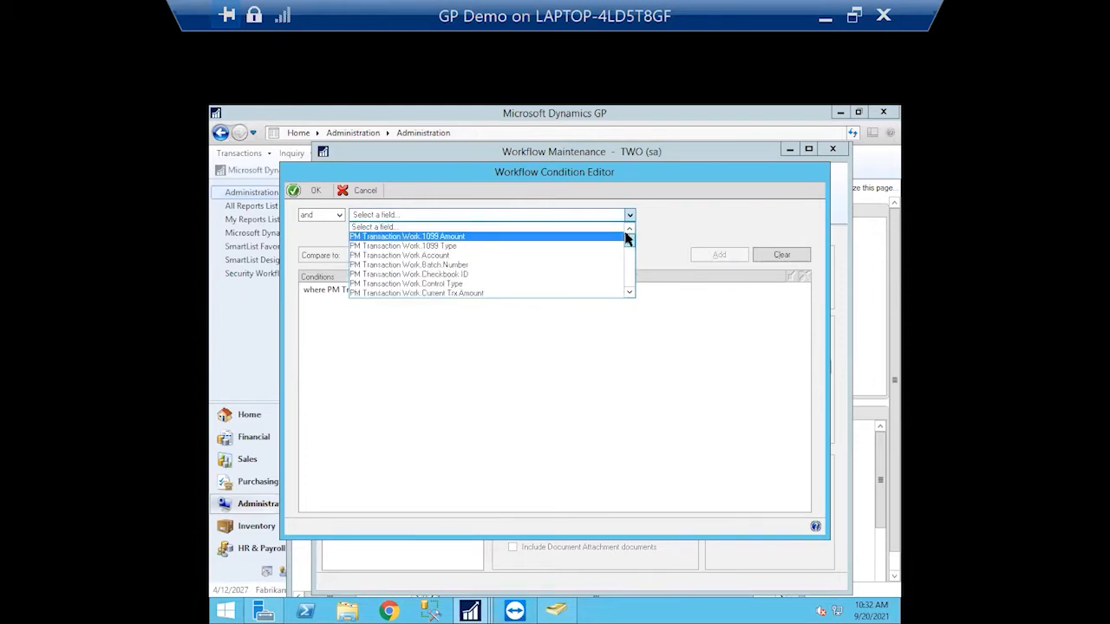
pyautogui.moveTo(627, 238); pyautogui.dragTo(624, 249)
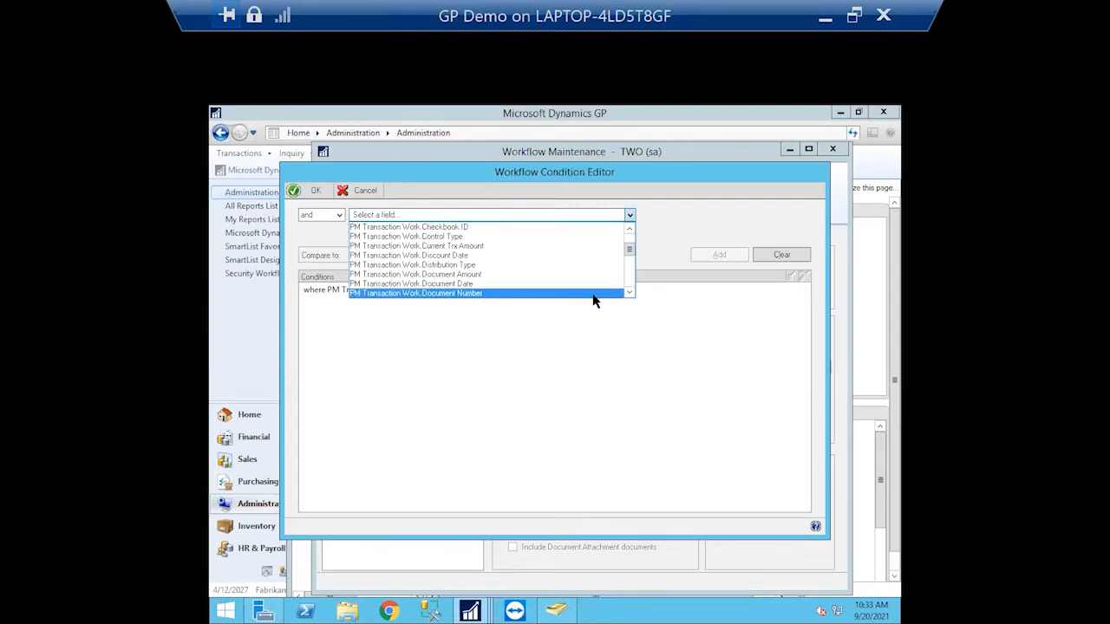
pyautogui.click(631, 215)
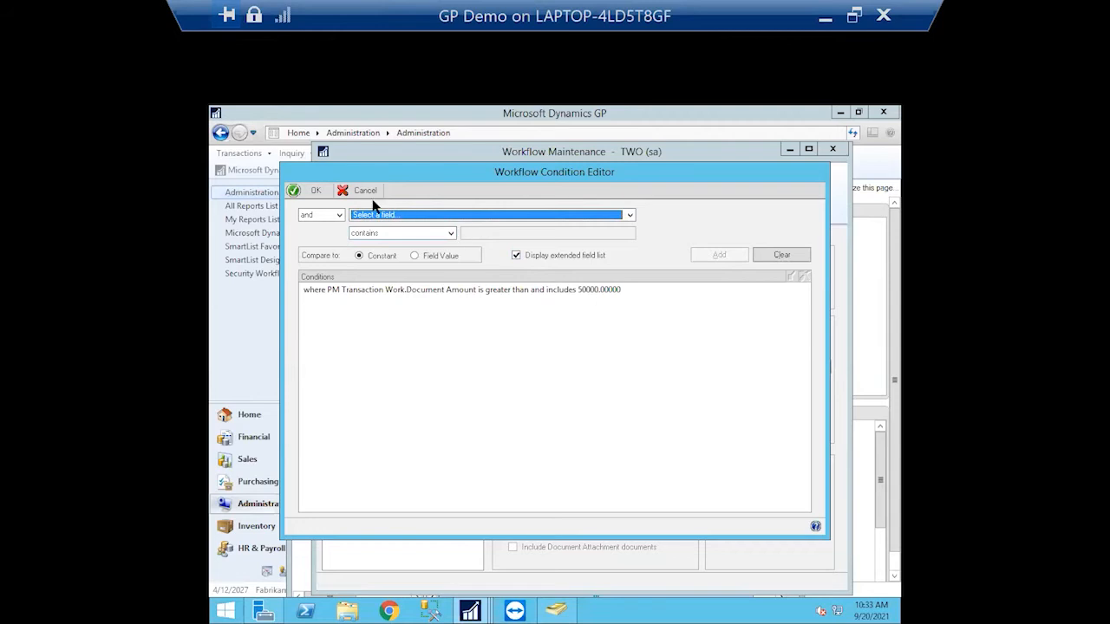
pyautogui.click(310, 191)
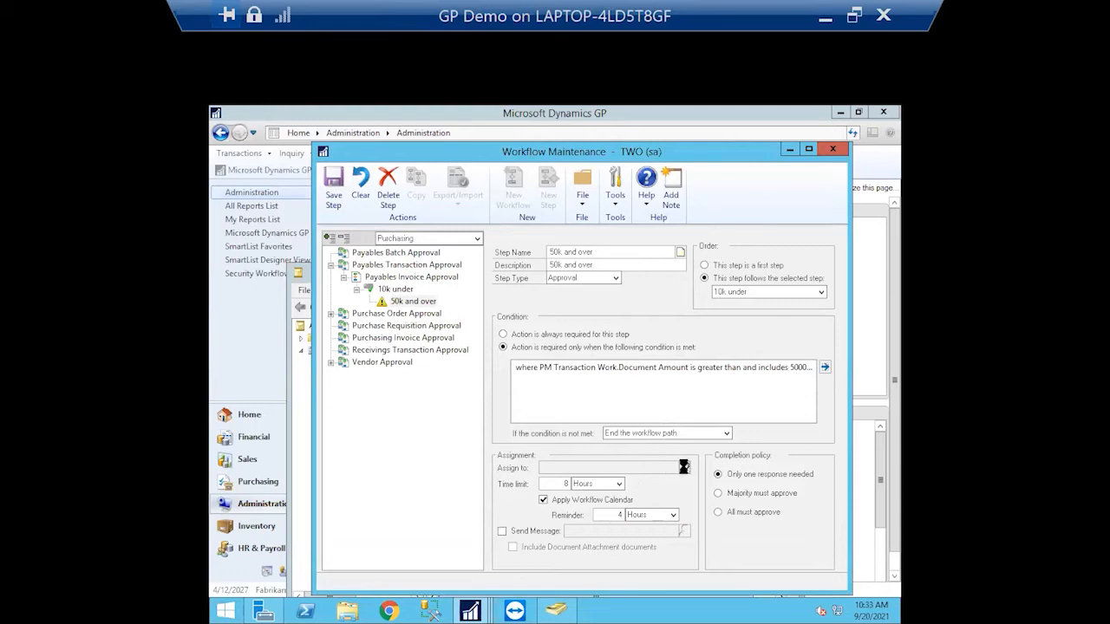
# Search for the approver user and assign them to the 50k and over step
pyautogui.click(685, 467)
pyautogui.click(578, 299)
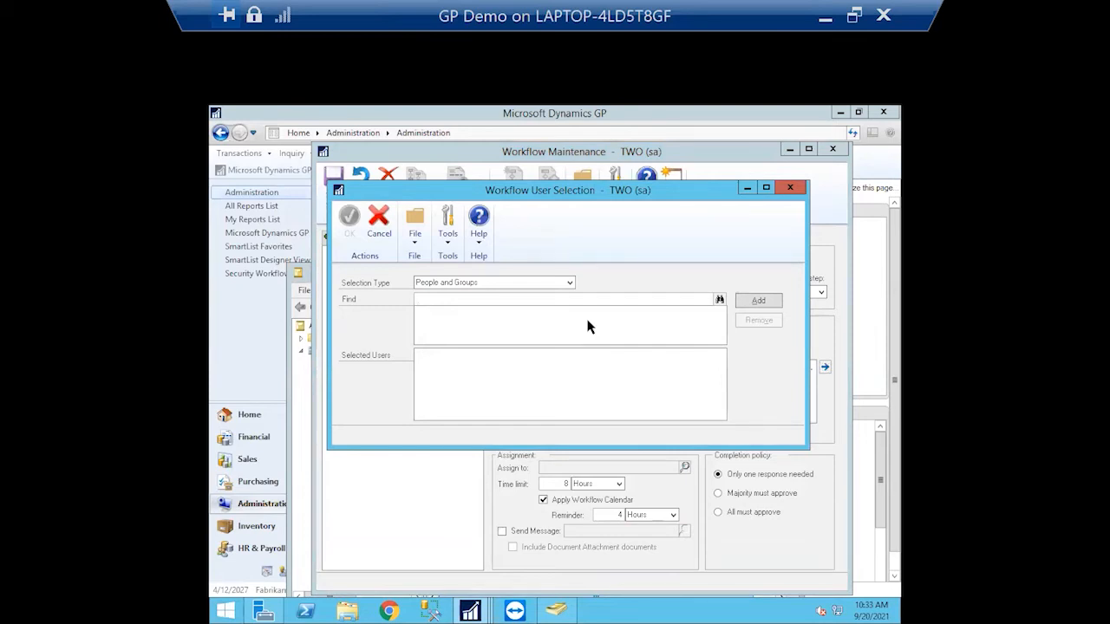
pyautogui.write('john')
pyautogui.click(720, 300)
pyautogui.click(741, 303)
pyautogui.click(350, 222)
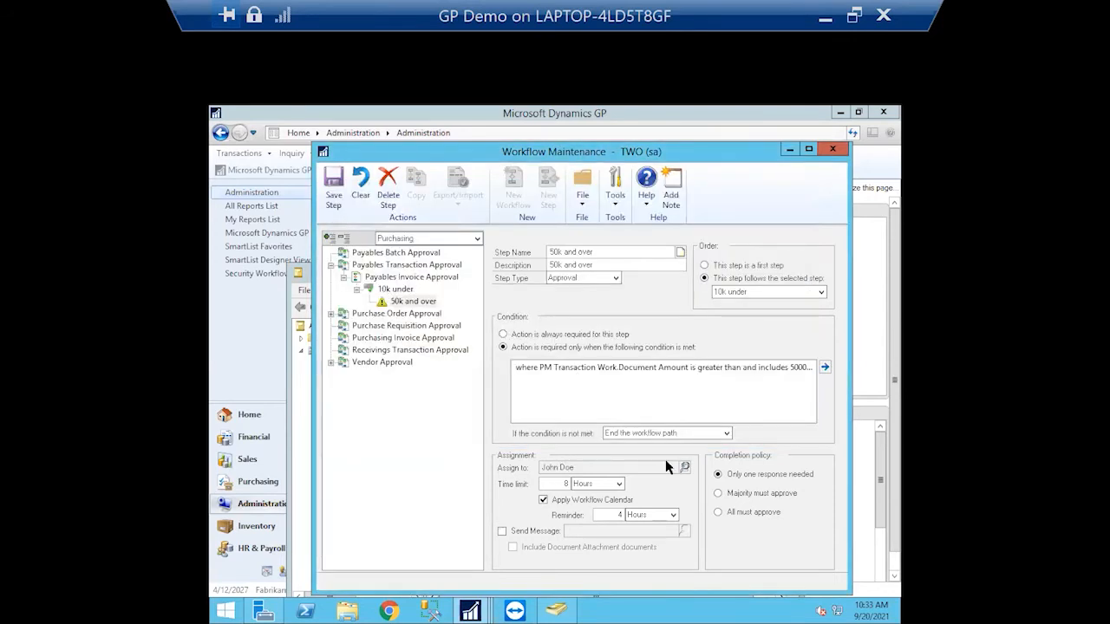
# Recheck the approver selection, keeping People and Groups as the selection type and the chosen user
pyautogui.click(684, 468)
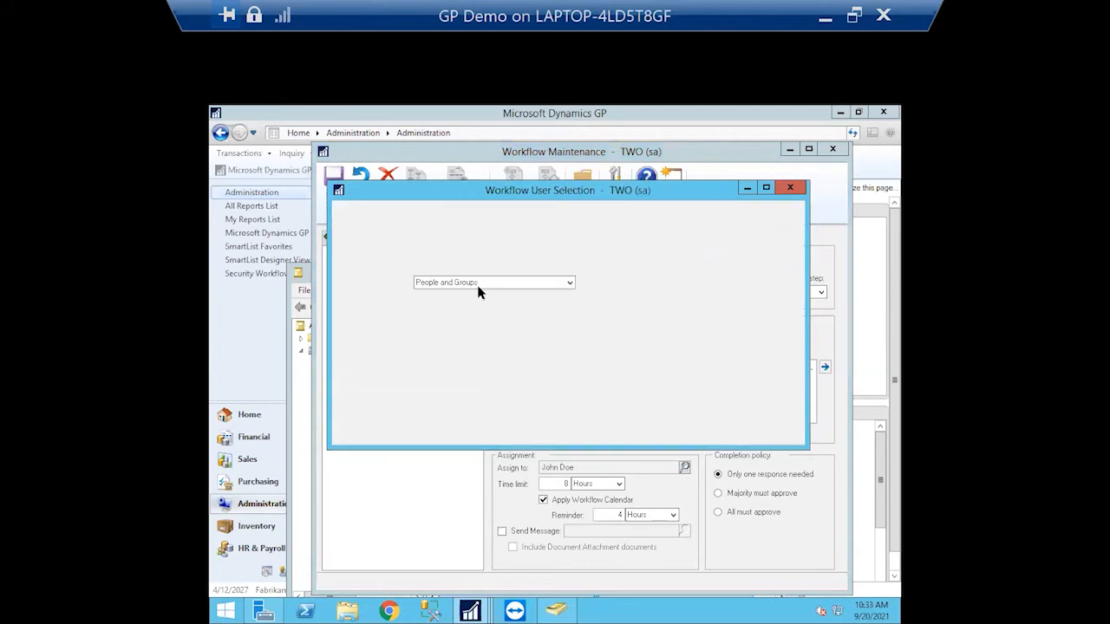
pyautogui.click(570, 282)
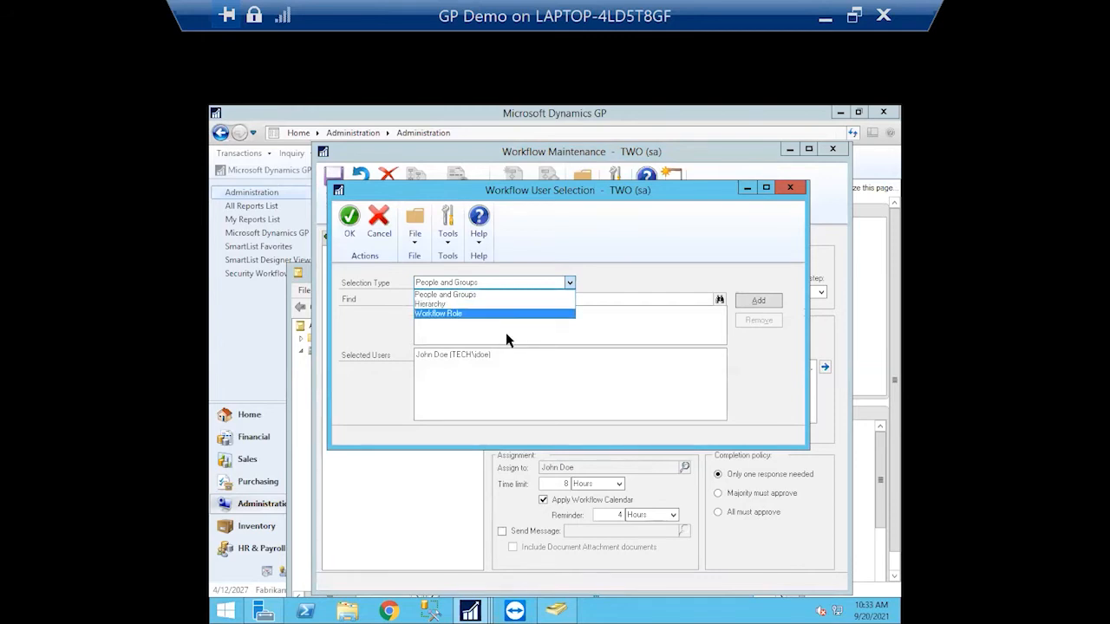
pyautogui.click(623, 317)
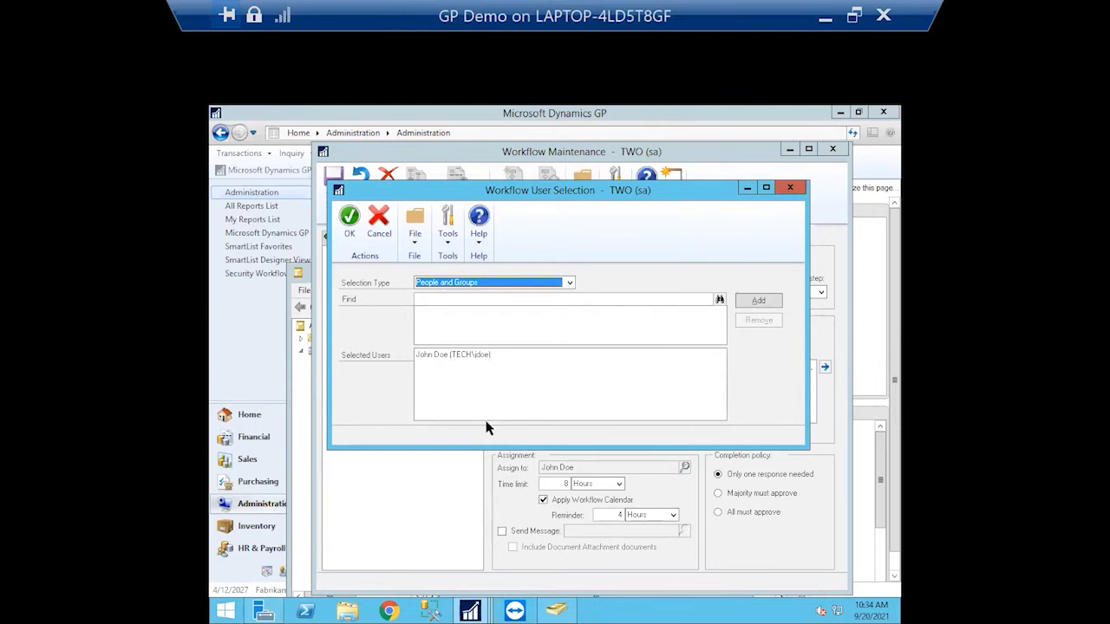
pyautogui.click(354, 224)
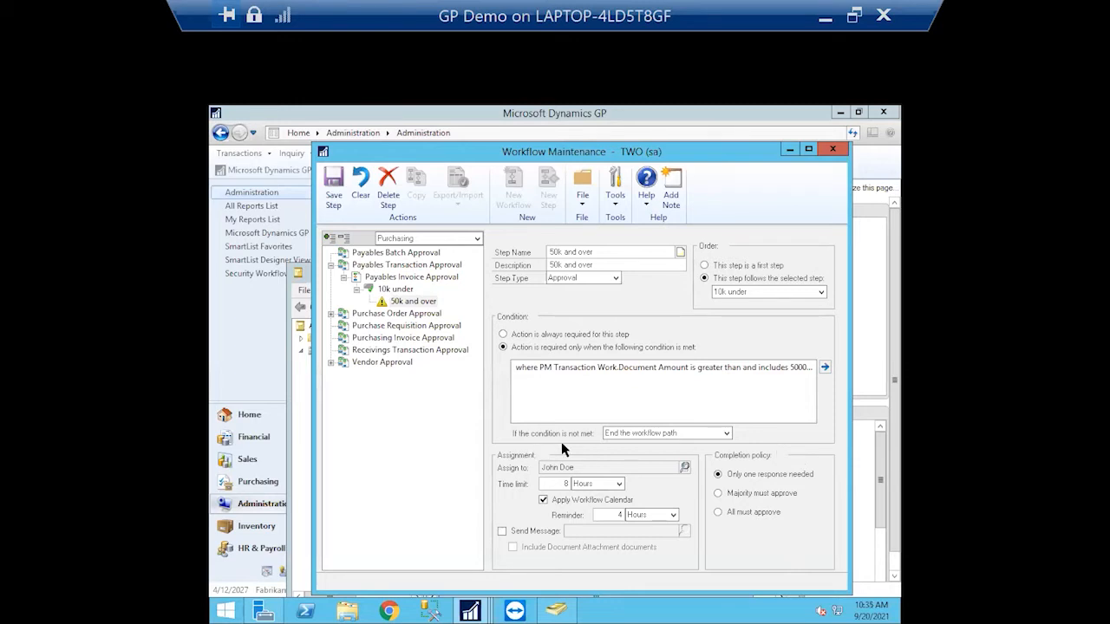
pyautogui.click(727, 434)
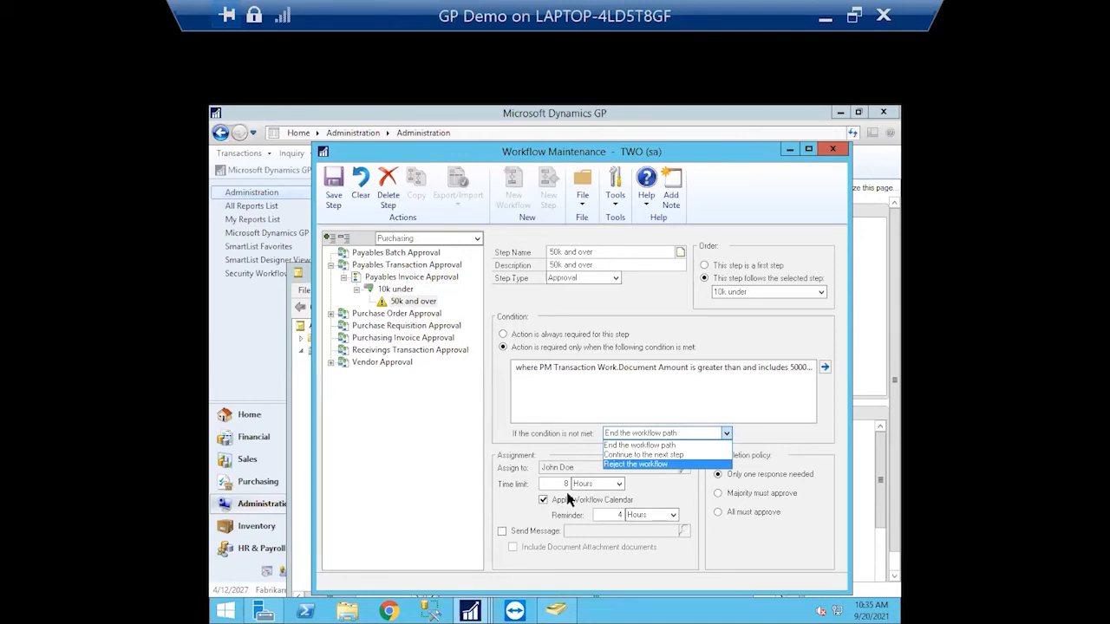
pyautogui.click(726, 434)
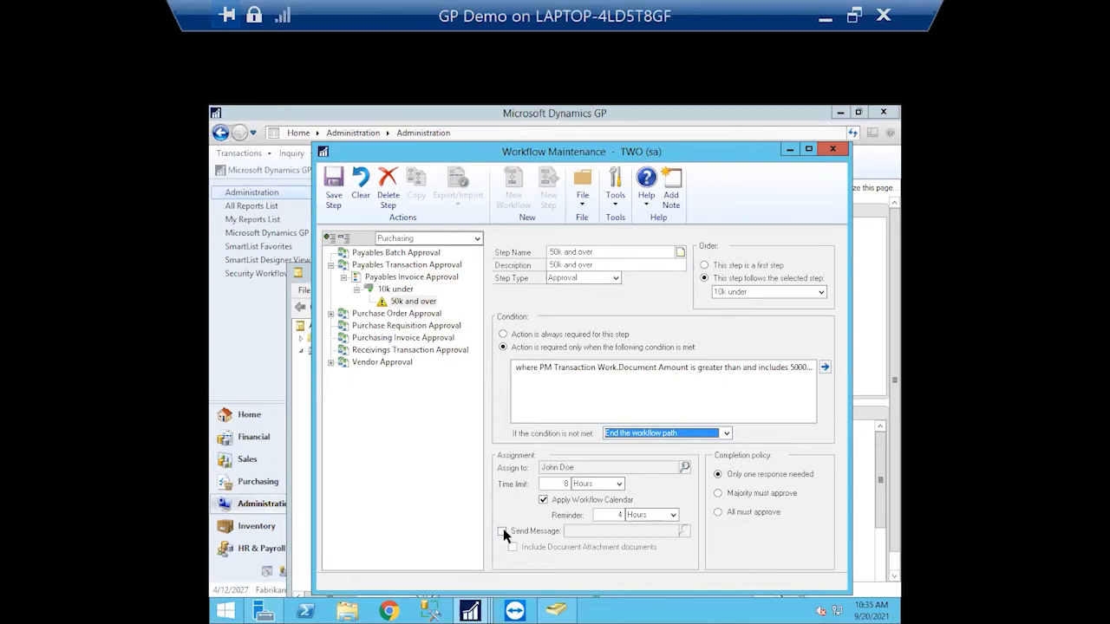
# Turn on Send Message for the step with the WF ASSIGN PMDOC APPROVAL message
pyautogui.click(502, 530)
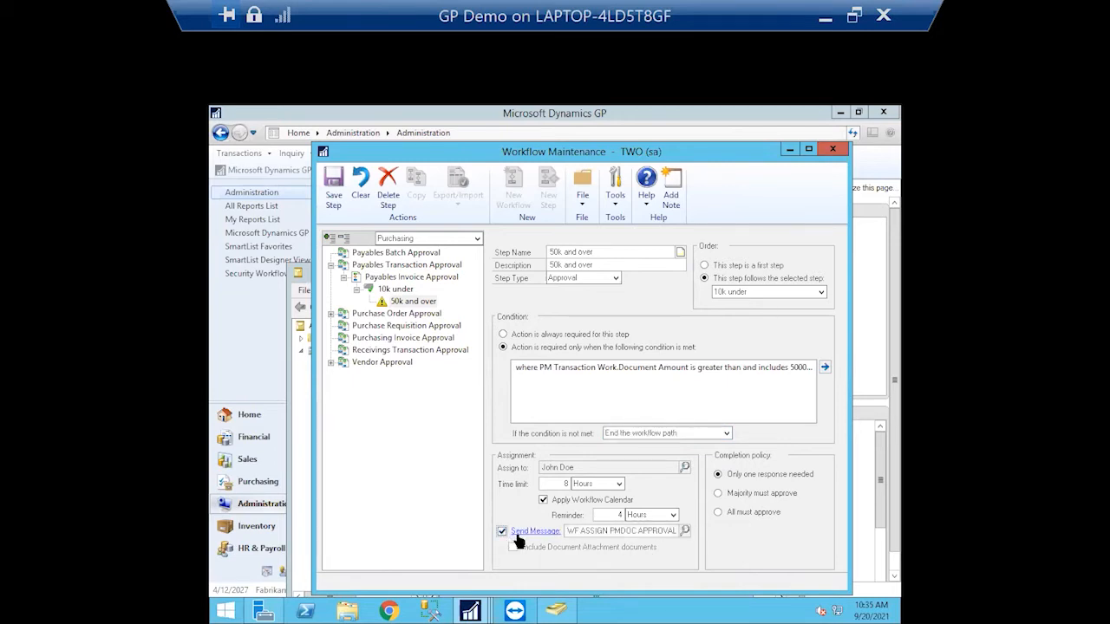
pyautogui.click(683, 530)
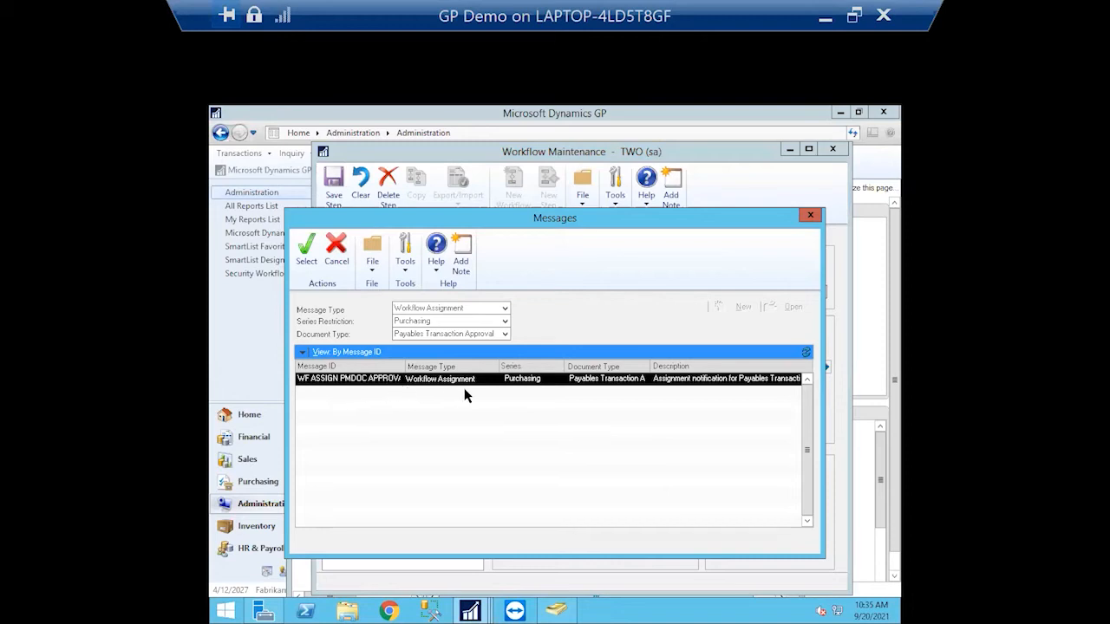
pyautogui.doubleClick(488, 388)
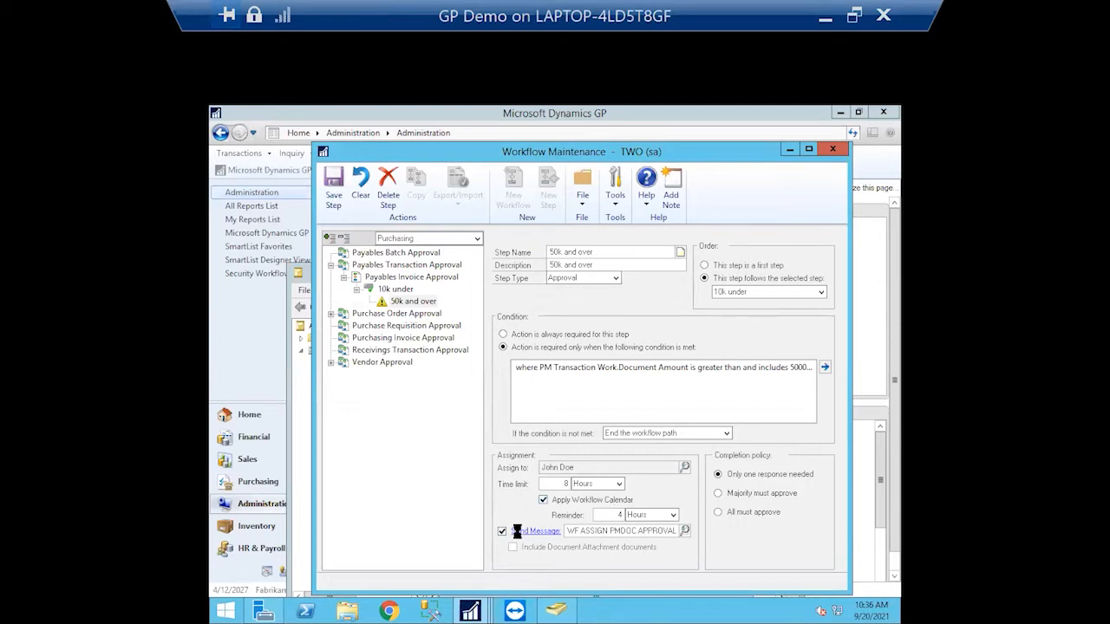
# Bring up that message's setup, skipping the Exchange mailbox sign-in
pyautogui.click(518, 531)
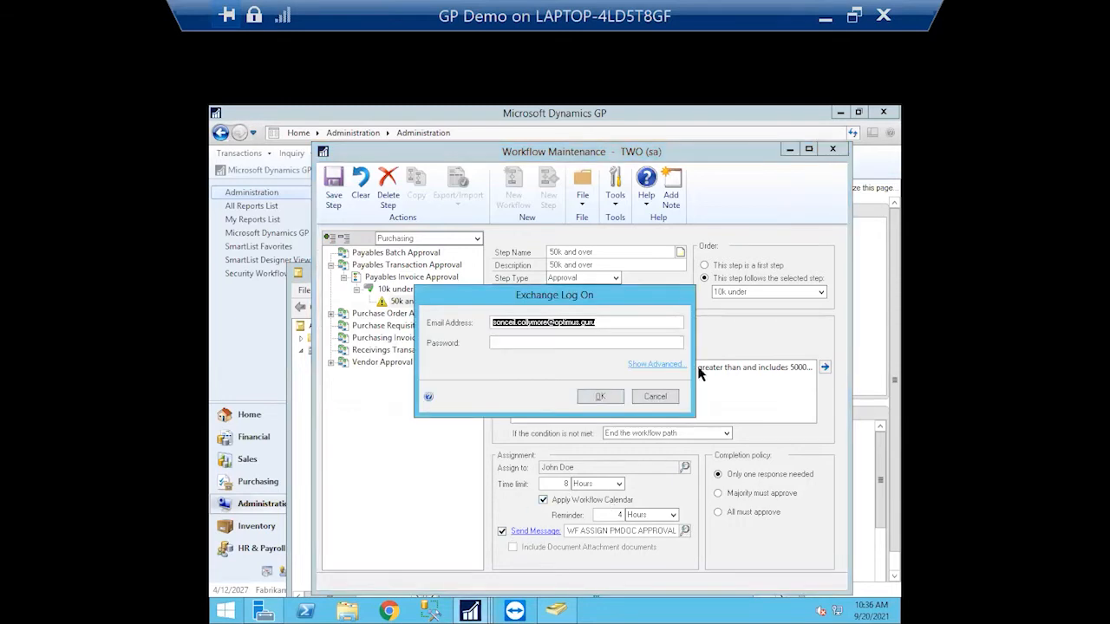
pyautogui.click(503, 343)
pyautogui.write('•')
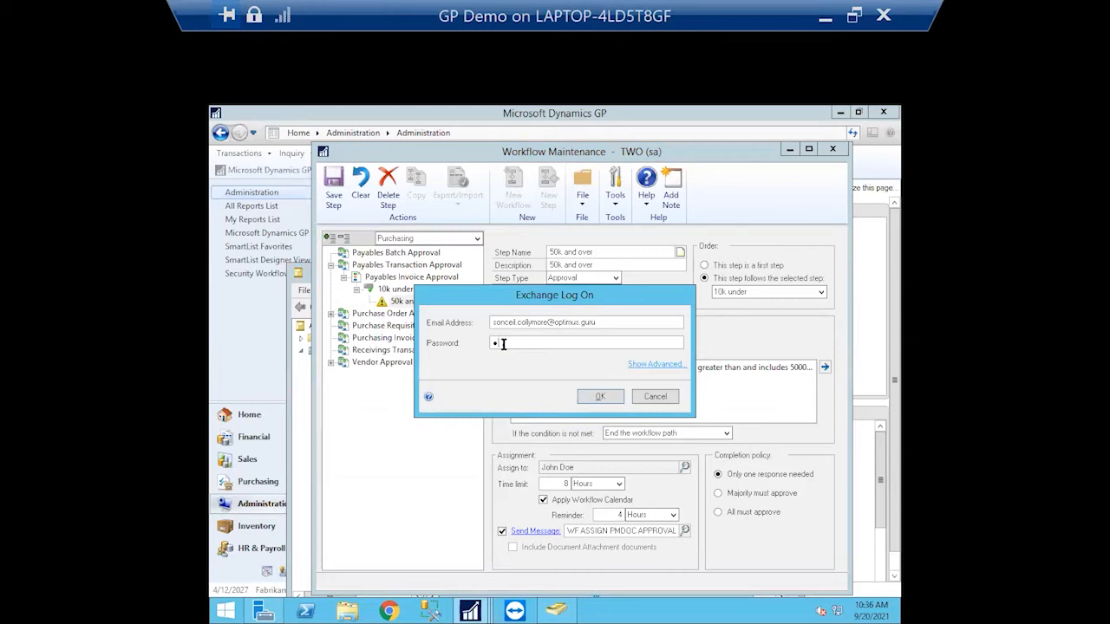
pyautogui.click(657, 396)
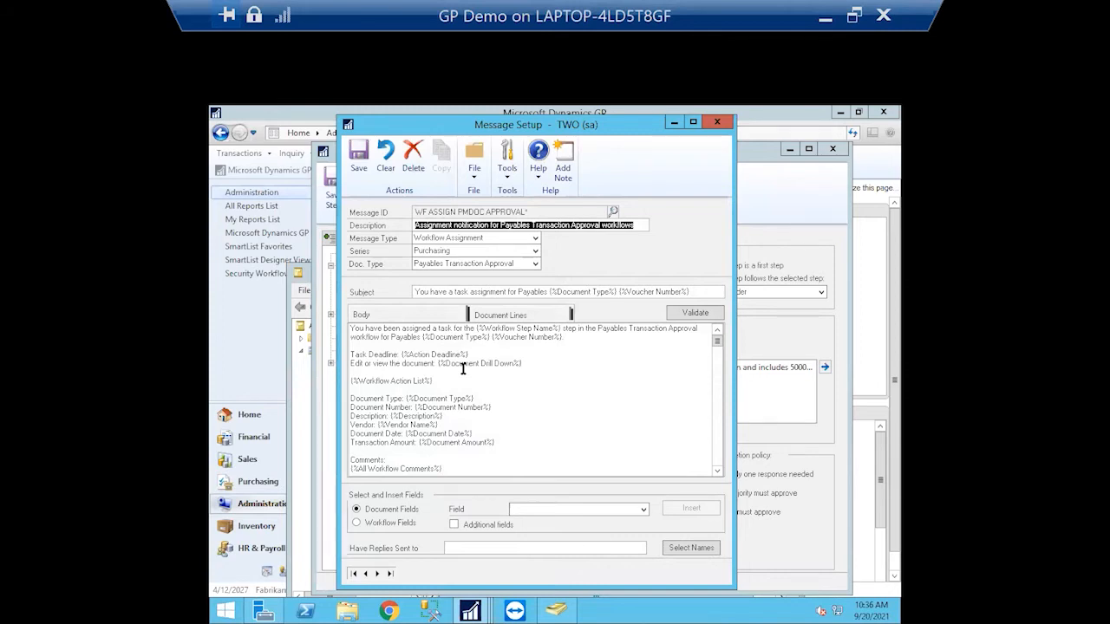
# Review the insertable document fields, validate the assignment message, and close Message Setup
pyautogui.click(460, 548)
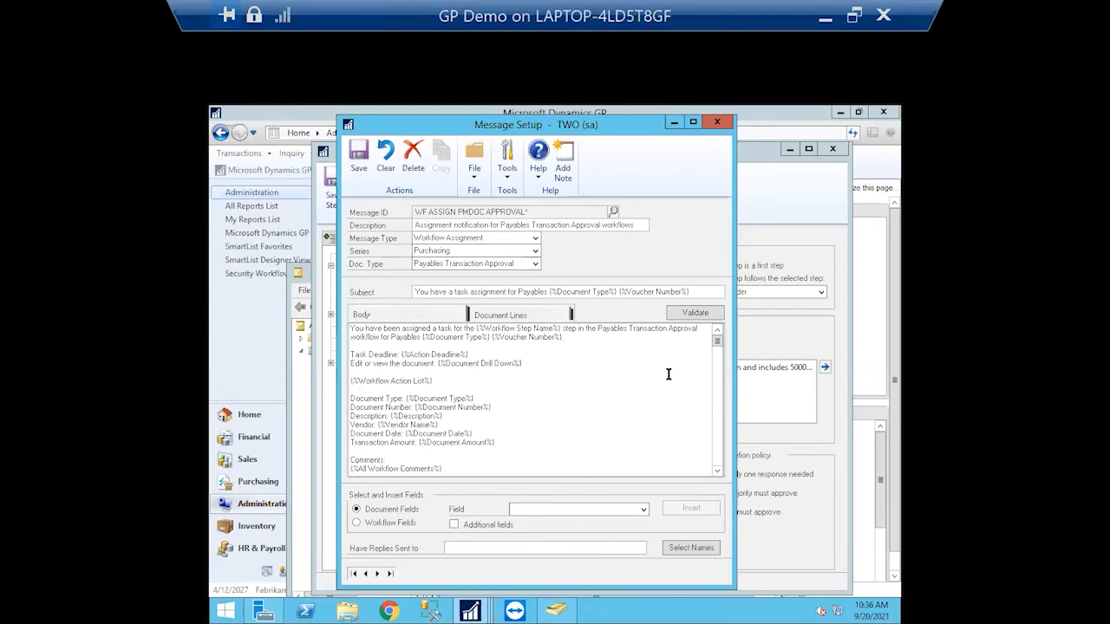
pyautogui.click(642, 510)
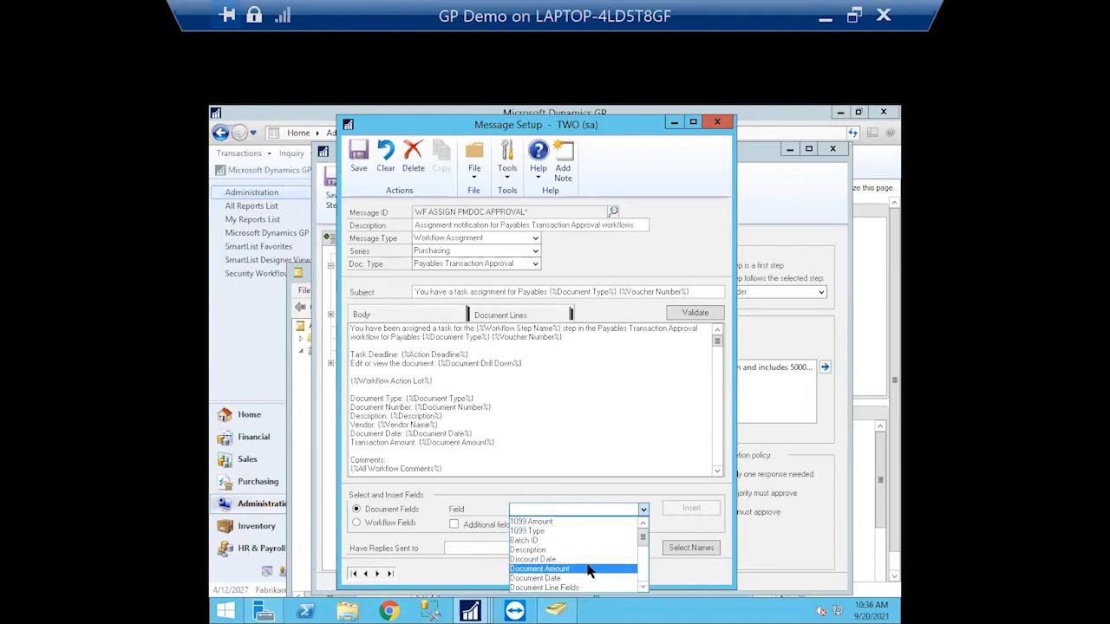
pyautogui.moveTo(646, 538); pyautogui.dragTo(646, 561)
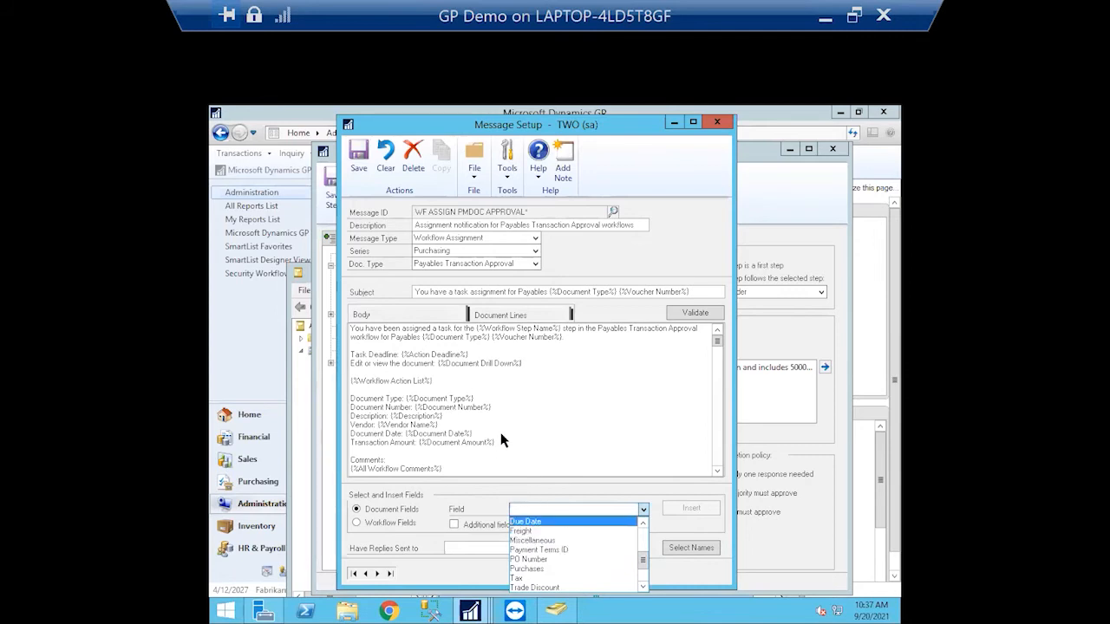
pyautogui.click(371, 407)
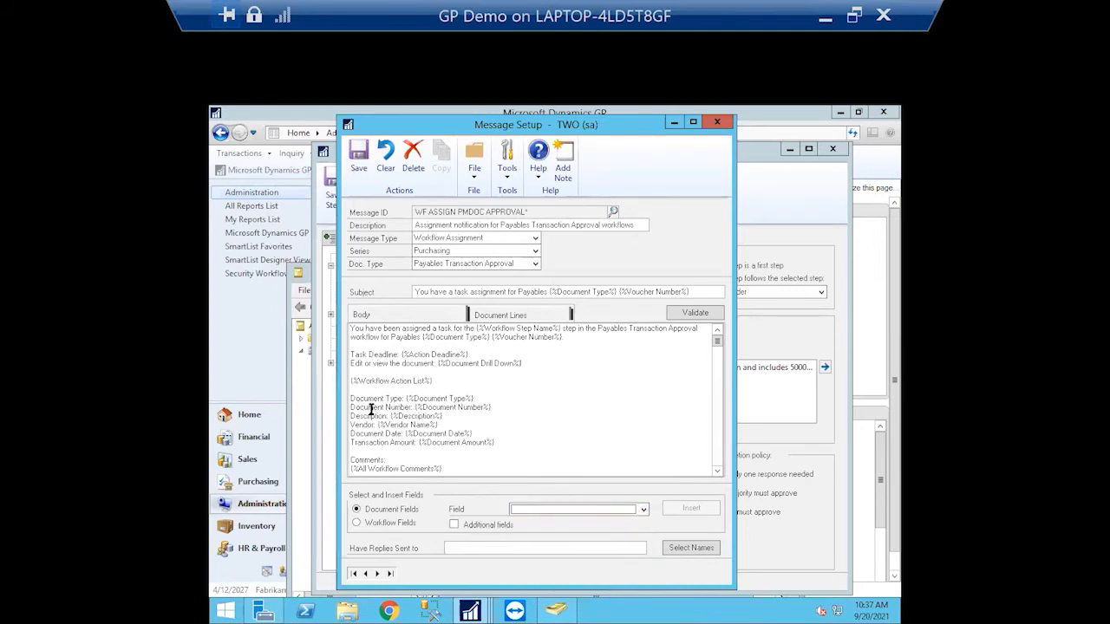
pyautogui.click(696, 316)
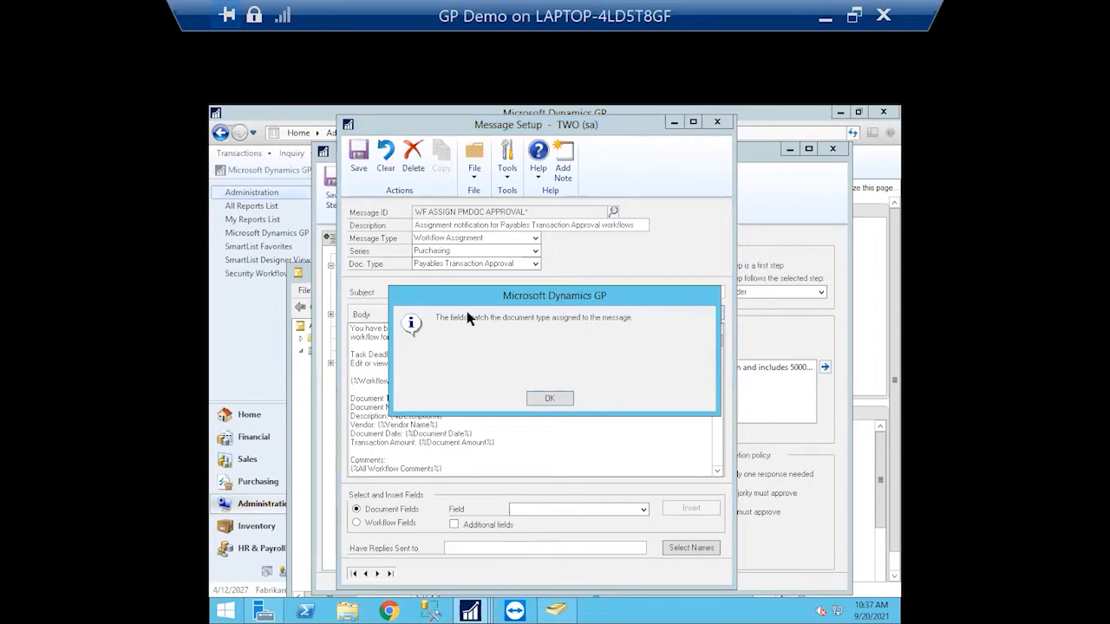
pyautogui.click(548, 399)
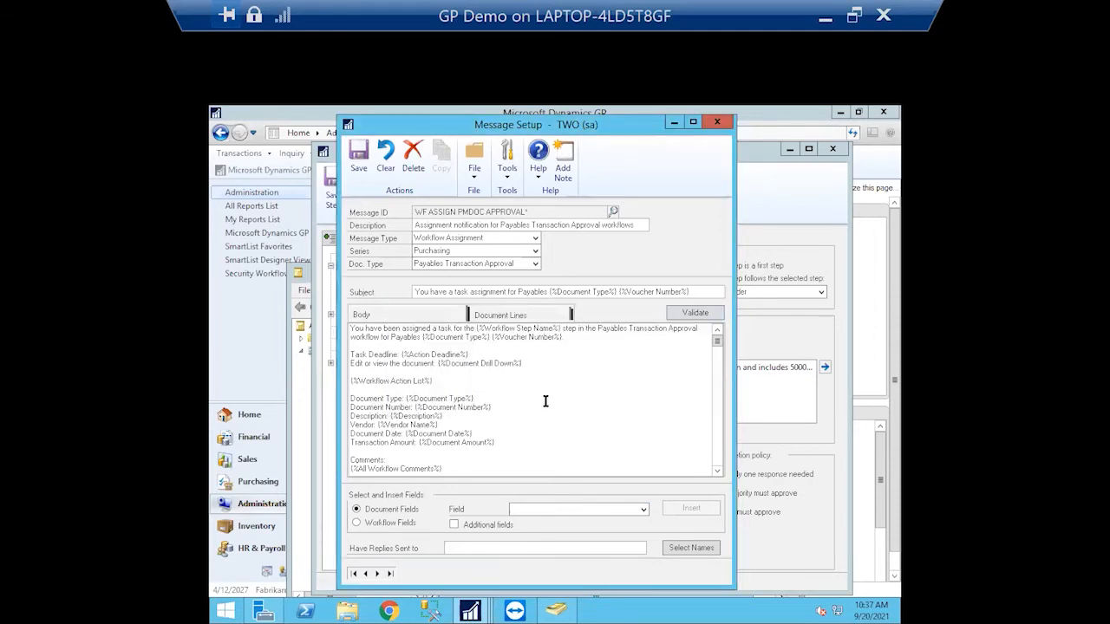
pyautogui.click(728, 122)
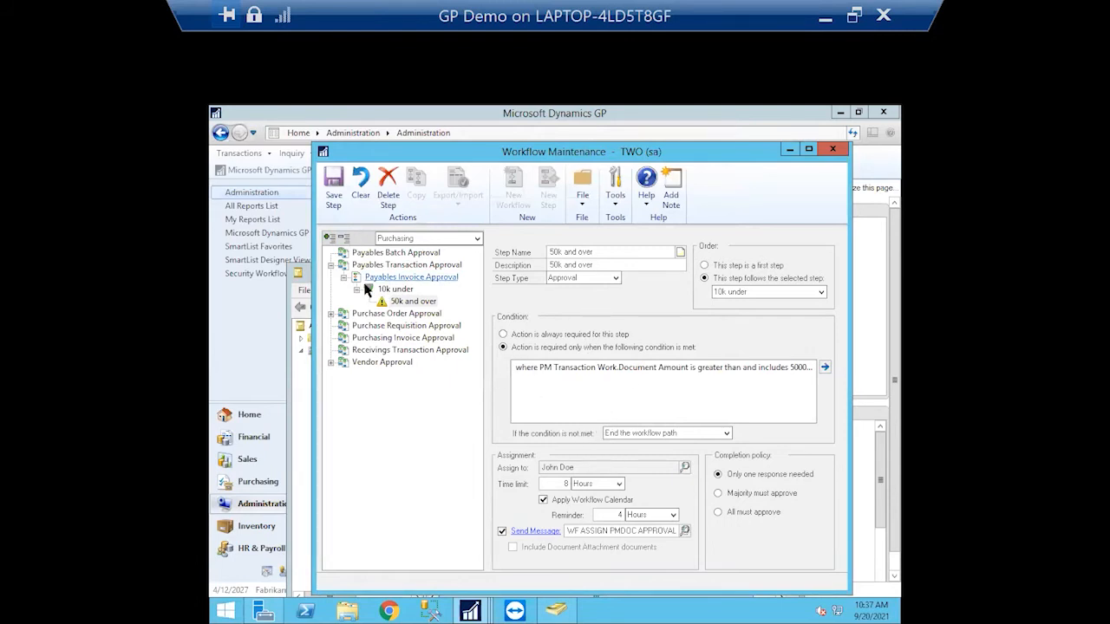
# Save the 50k and over step as a first step rather than following 10k under
pyautogui.click(332, 183)
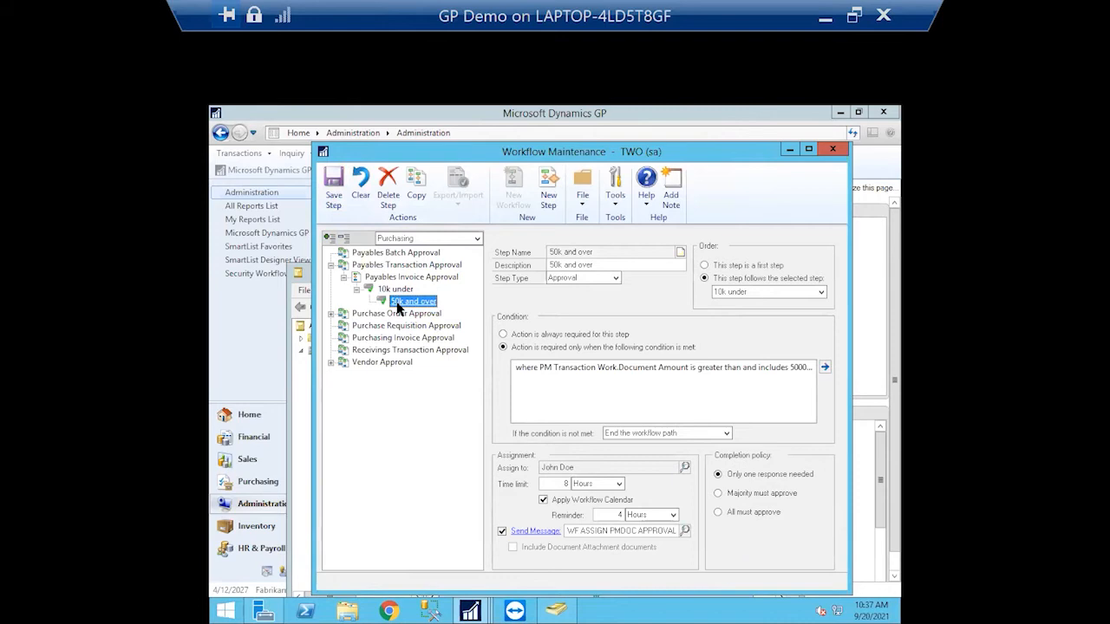
pyautogui.click(395, 289)
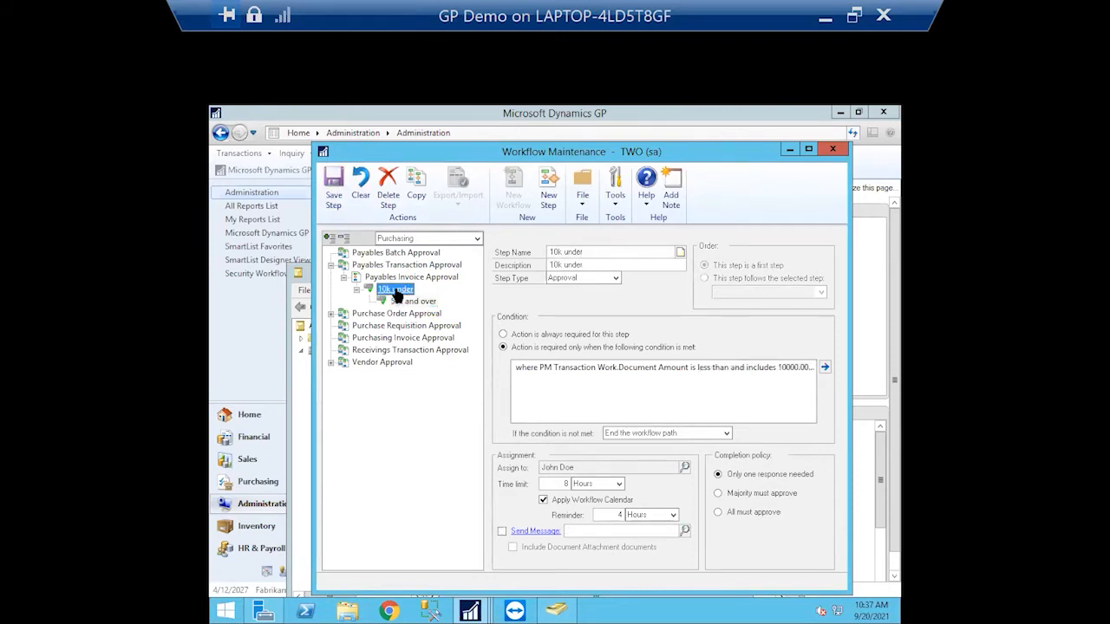
pyautogui.click(414, 302)
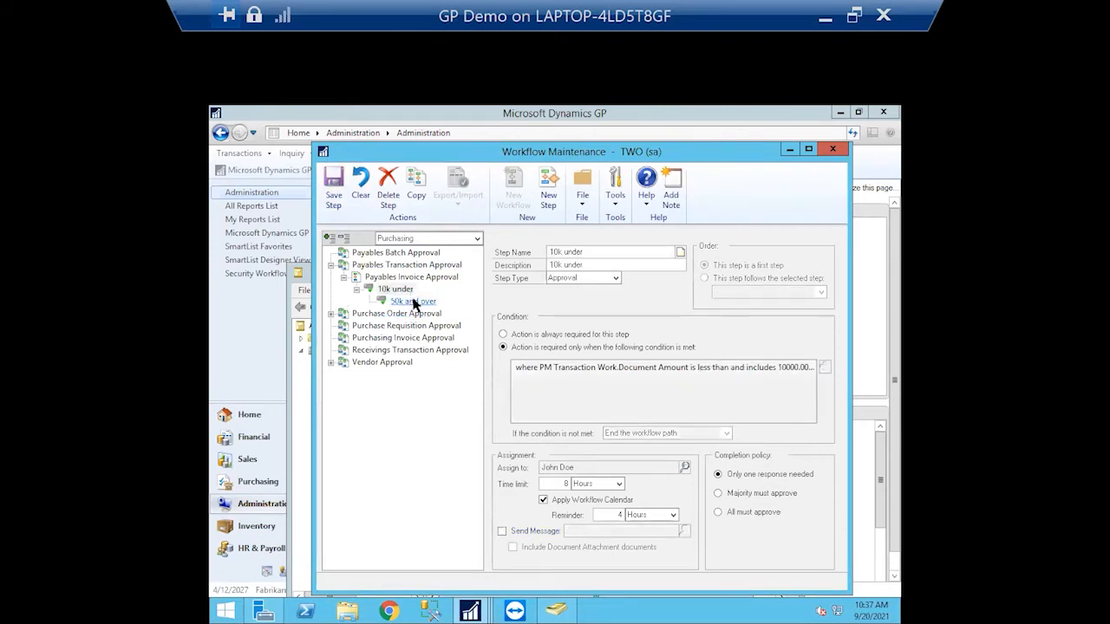
pyautogui.click(815, 291)
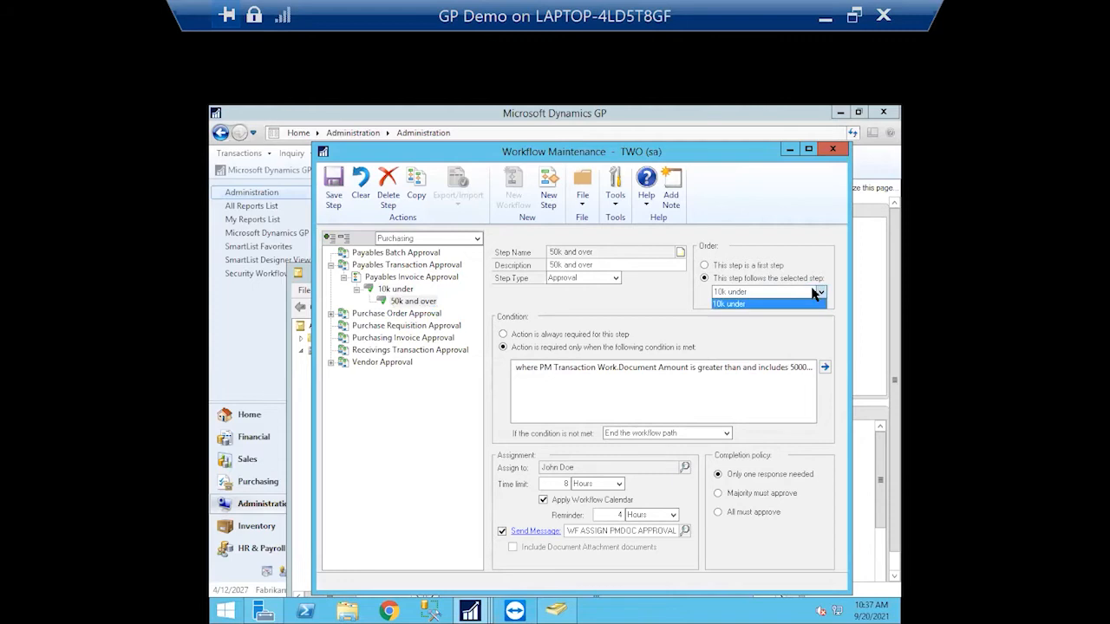
pyautogui.click(709, 265)
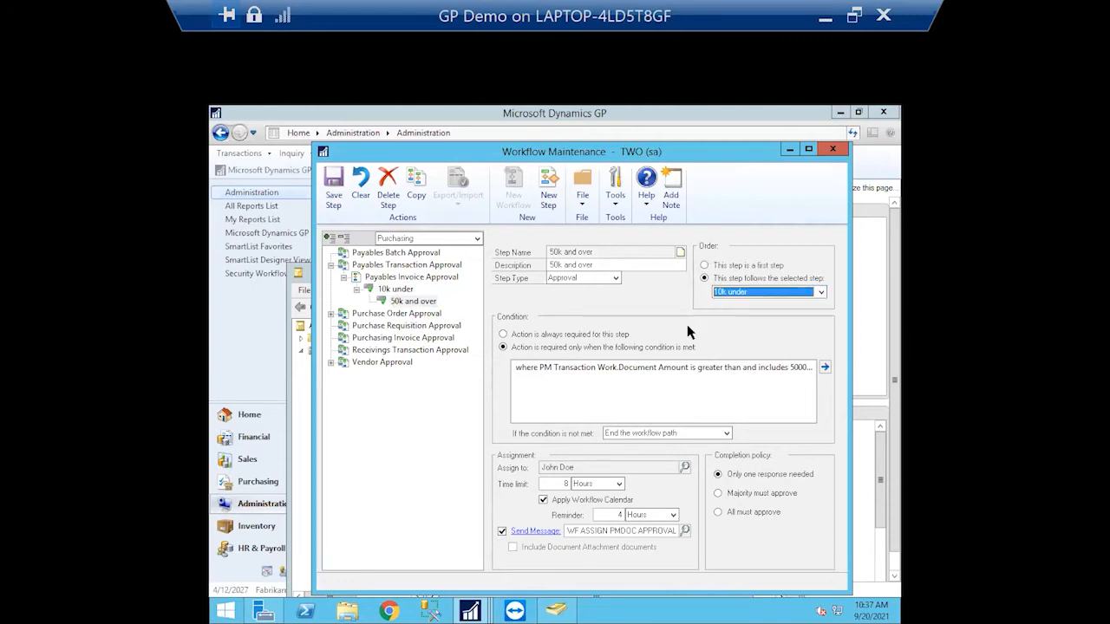
pyautogui.click(705, 266)
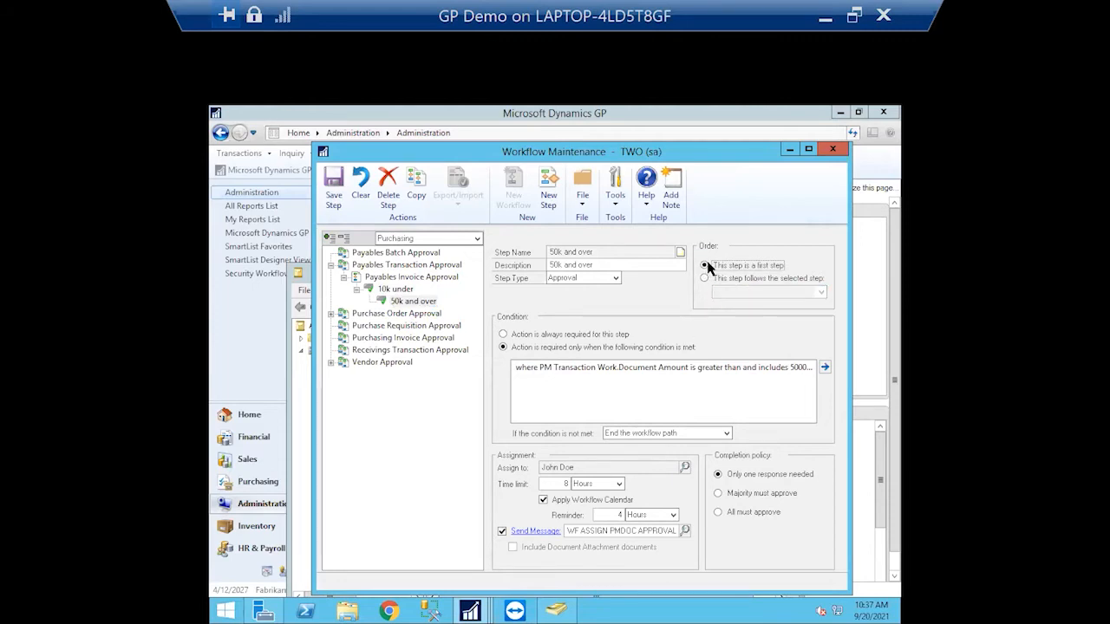
pyautogui.click(333, 187)
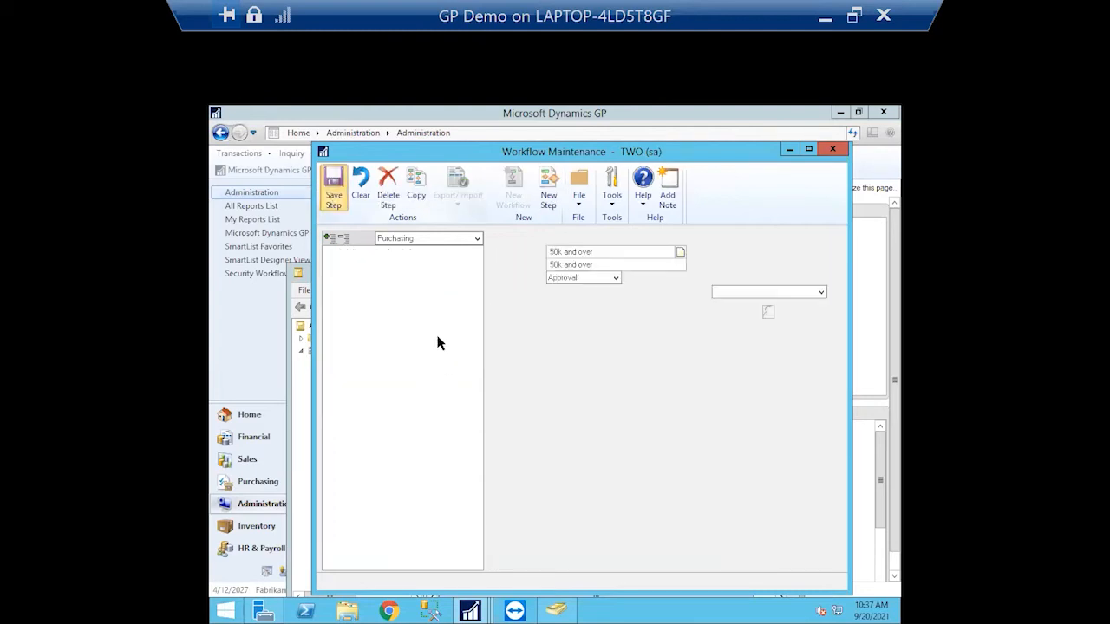
pyautogui.click(404, 301)
pyautogui.click(420, 278)
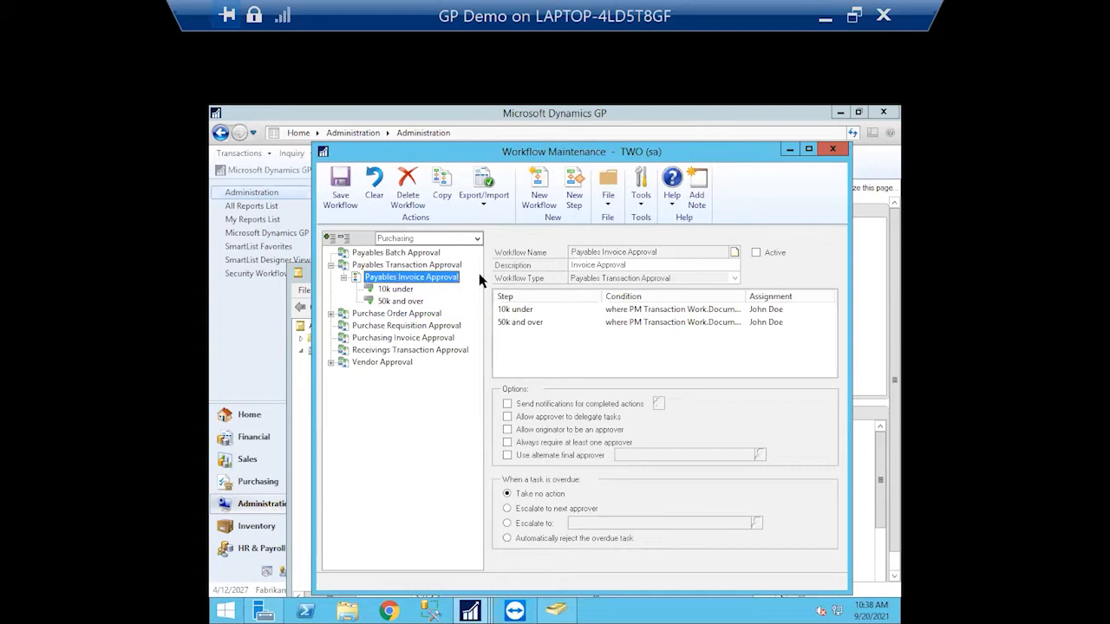
# Open the Managers user lookup for Payables Transaction Approval and try searches for 'admi' and 'lec'
pyautogui.click(383, 265)
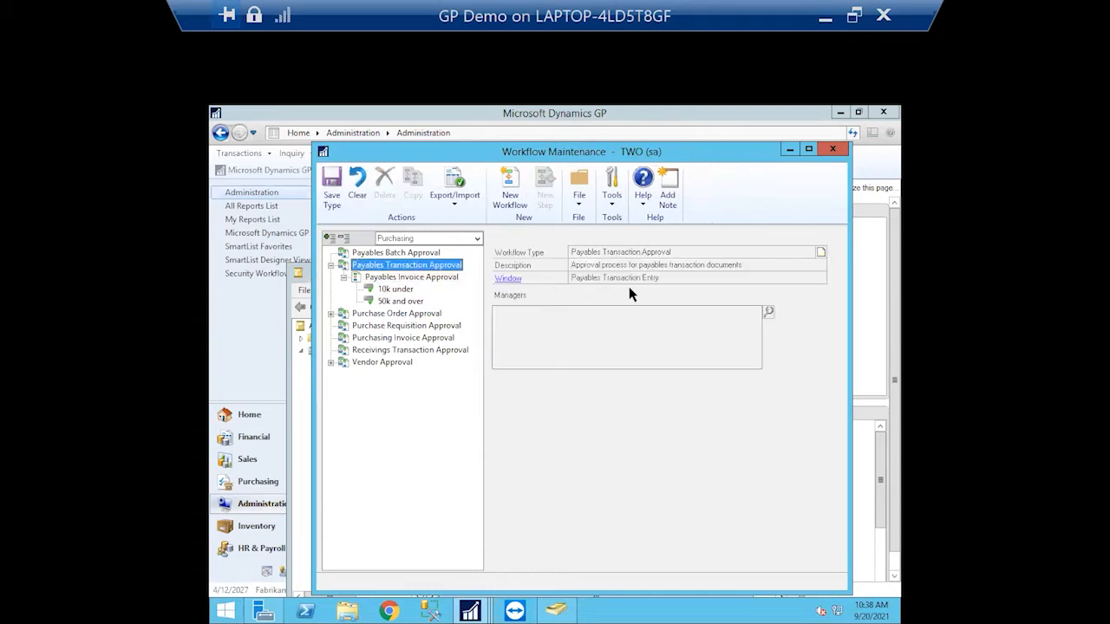
pyautogui.click(768, 311)
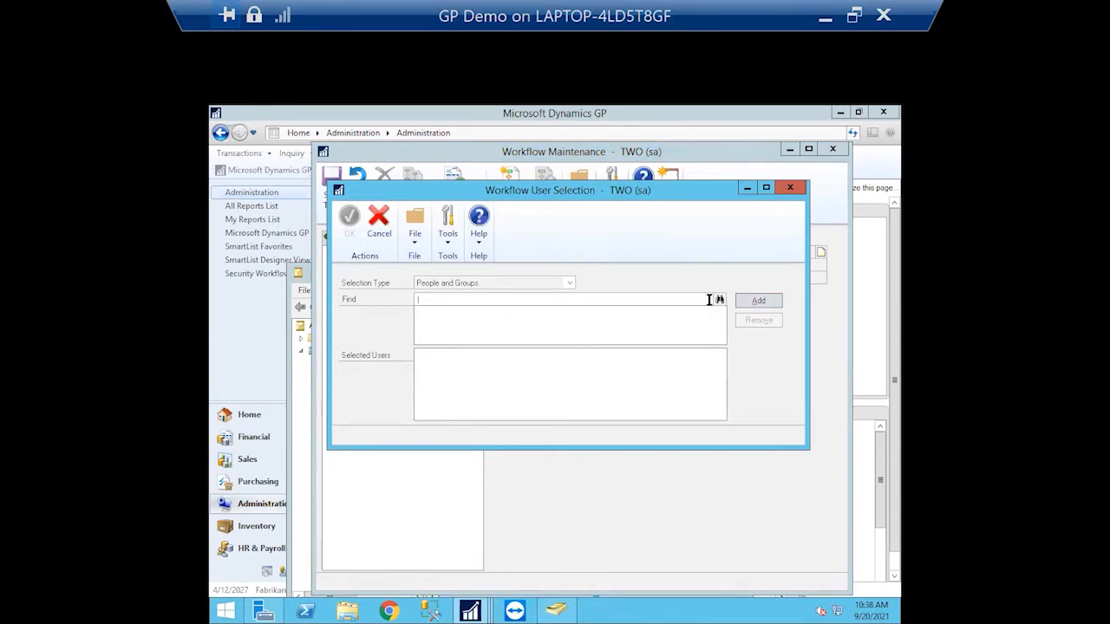
pyautogui.write('admin')
pyautogui.click(720, 301)
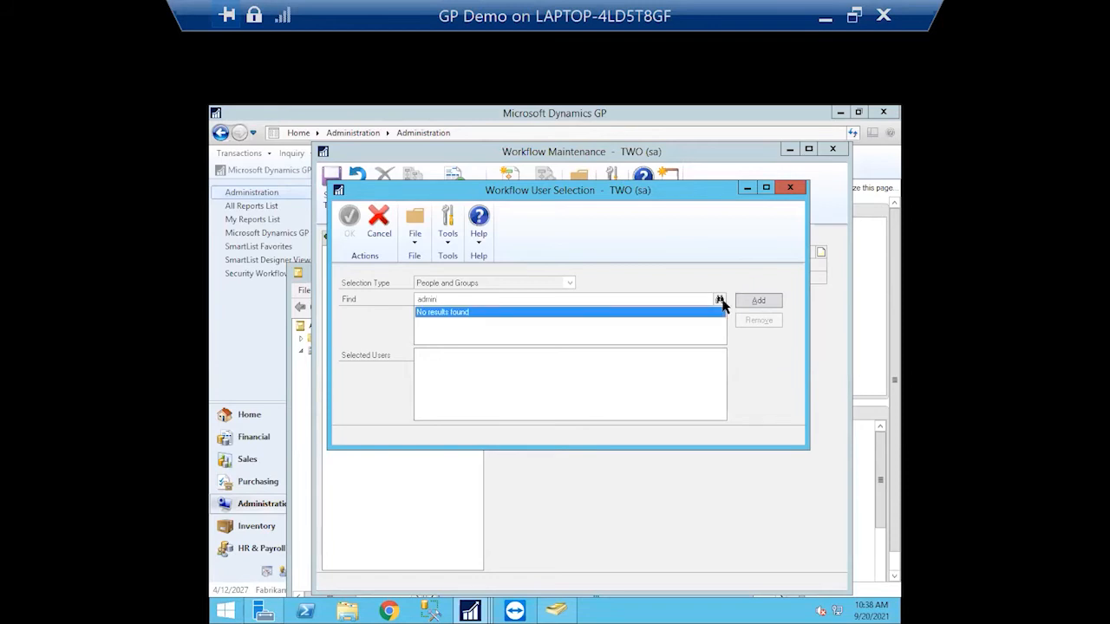
pyautogui.doubleClick(604, 303)
pyautogui.write('lec')
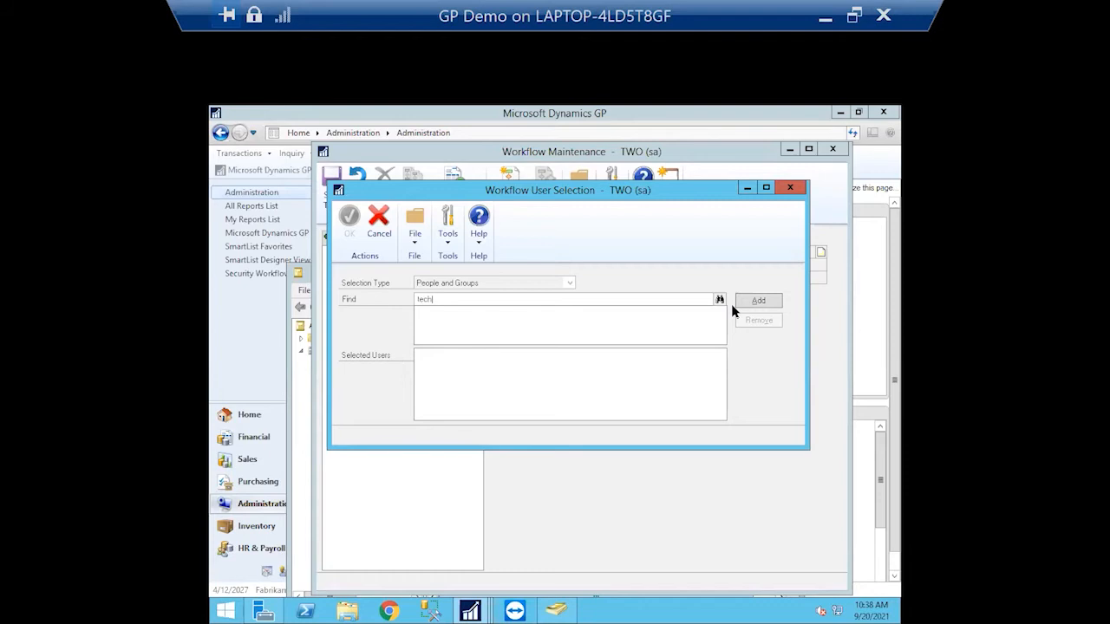
pyautogui.click(721, 301)
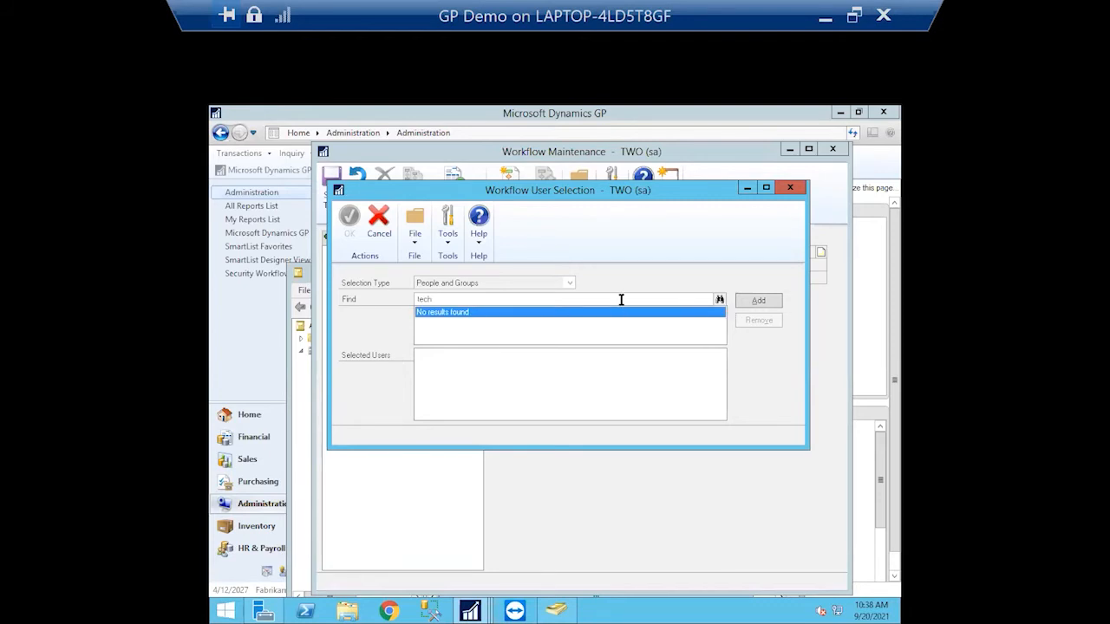
# Find the approver user and add them to the selected users
pyautogui.moveTo(620, 300); pyautogui.dragTo(335, 284)
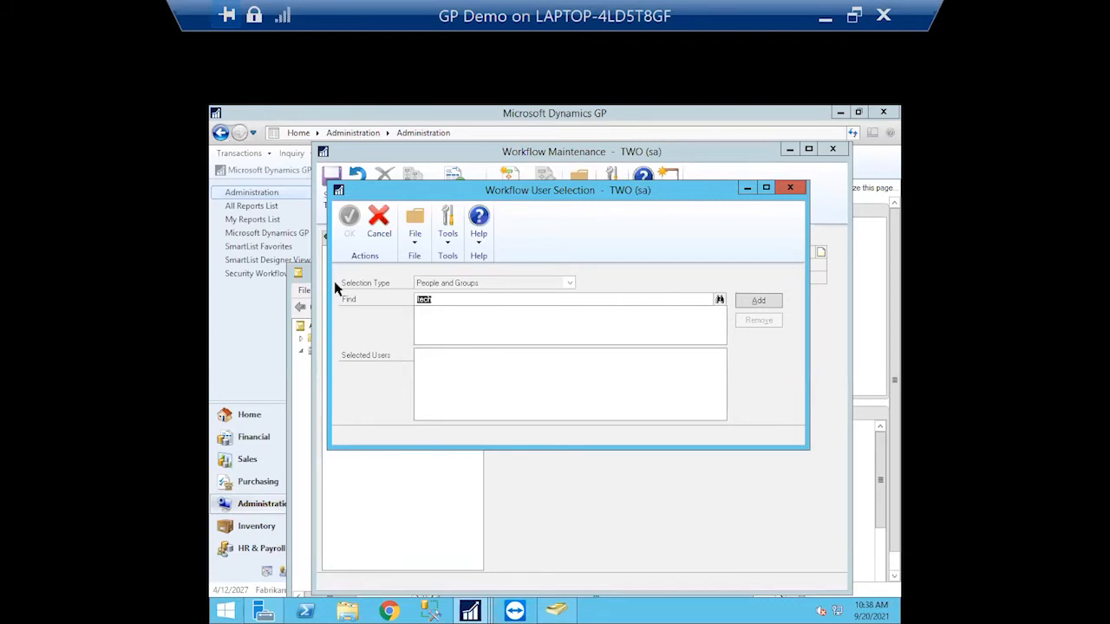
pyautogui.write('john')
pyautogui.click(720, 299)
pyautogui.click(758, 301)
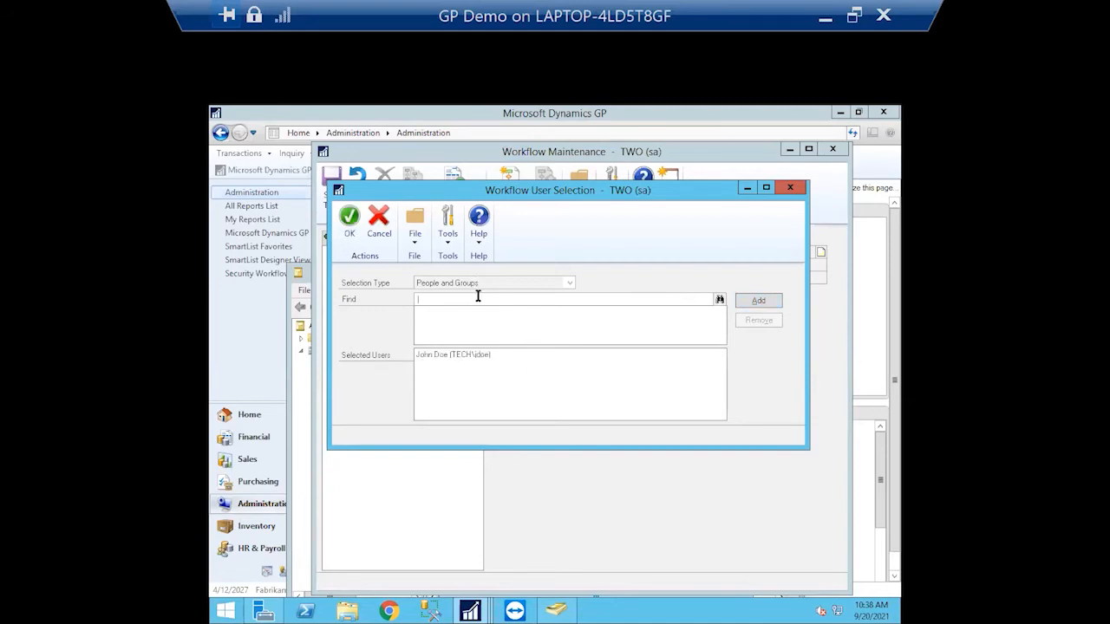
pyautogui.write('tech\\')
pyautogui.click(226, 611)
# Run whoami in an administrator Command Prompt to show the signed-in domain account
pyautogui.moveTo(264, 612)
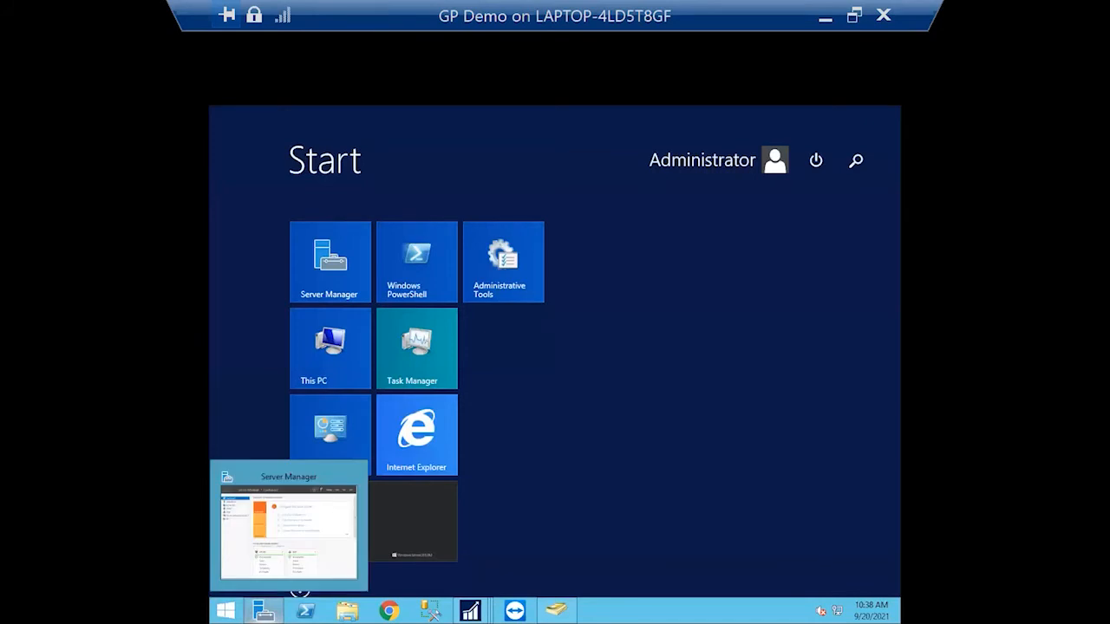
pyautogui.write('cmd')
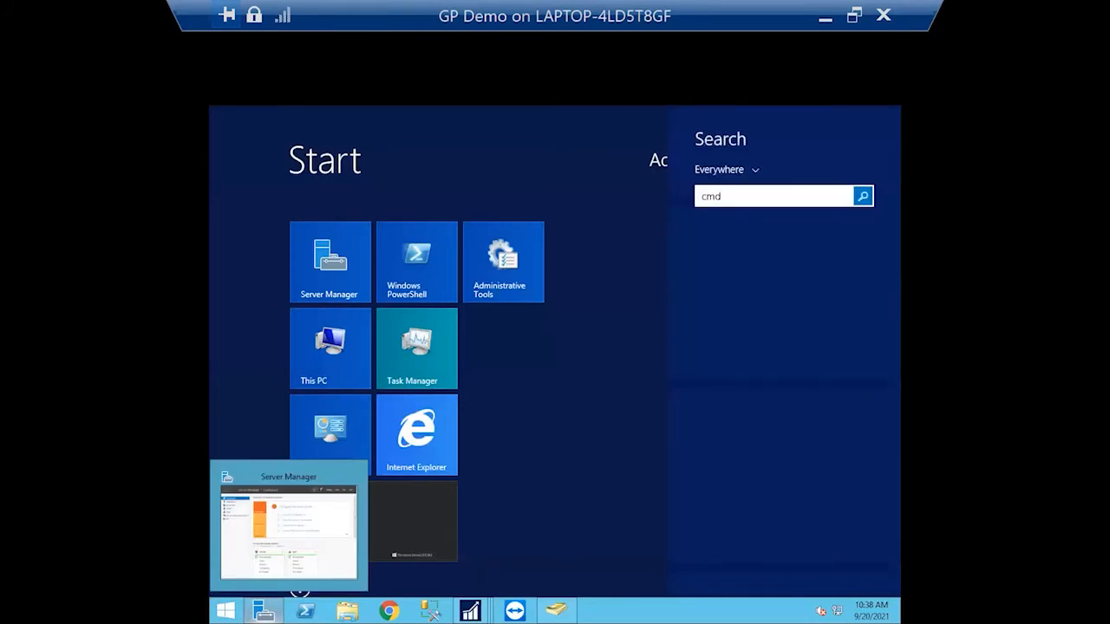
pyautogui.press('Escape')
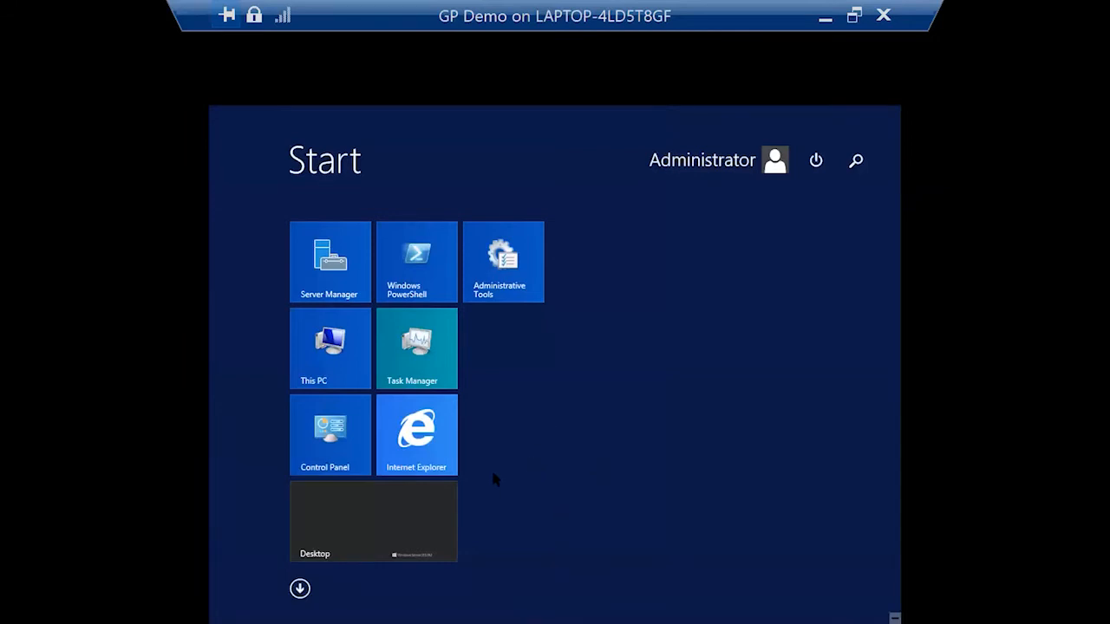
pyautogui.press('Escape')
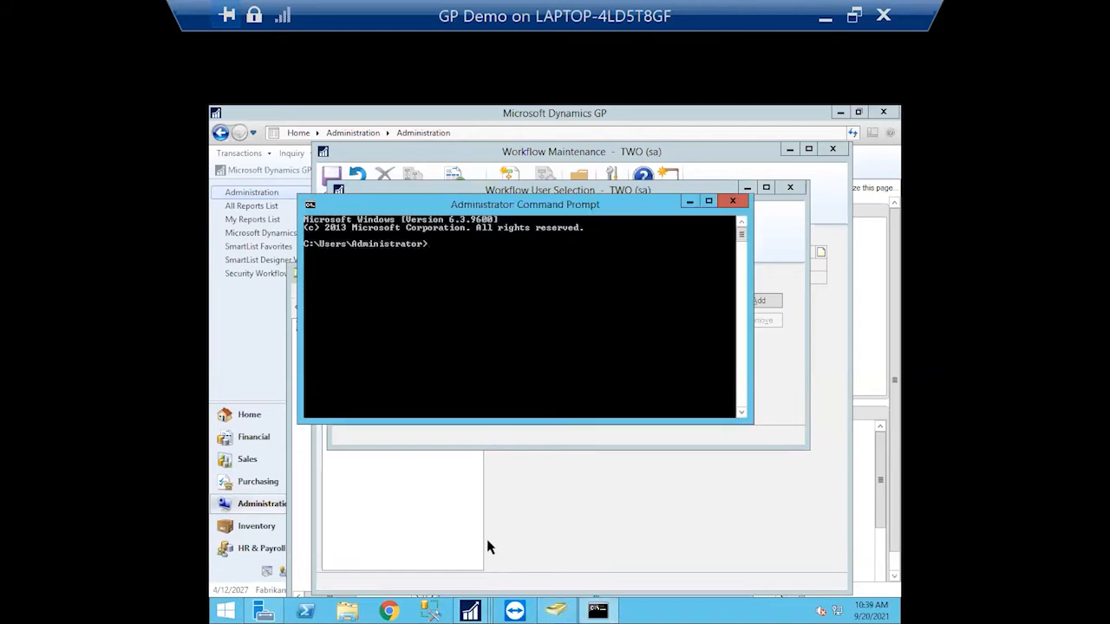
pyautogui.write('whoami')
pyautogui.press('Return')
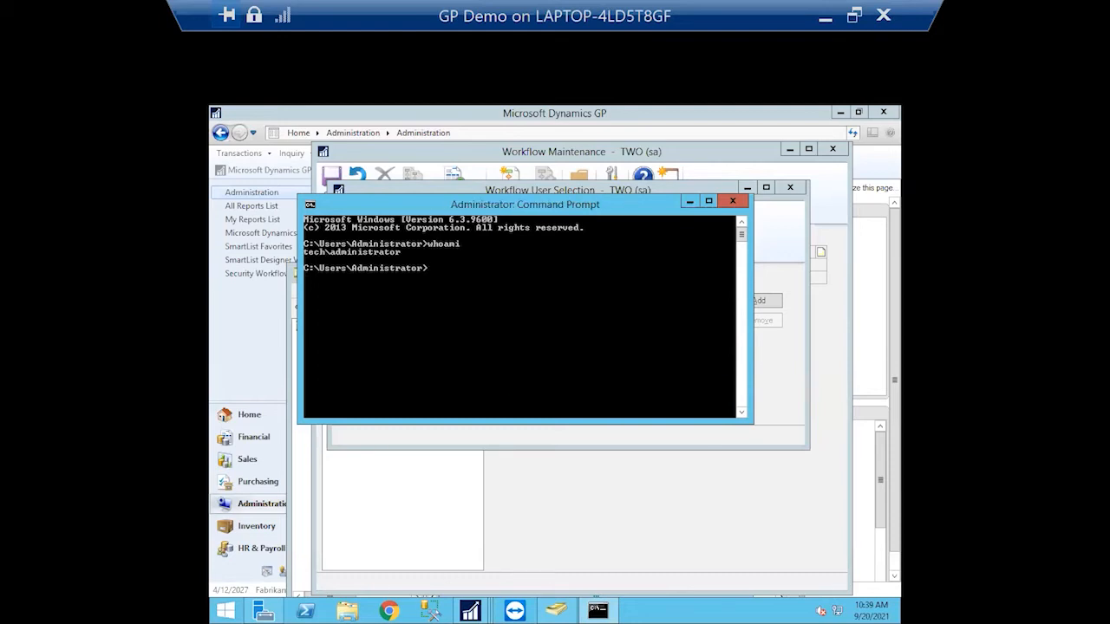
# Select the domain Administrator account as manager, removing the approver user, and confirm
pyautogui.click(733, 201)
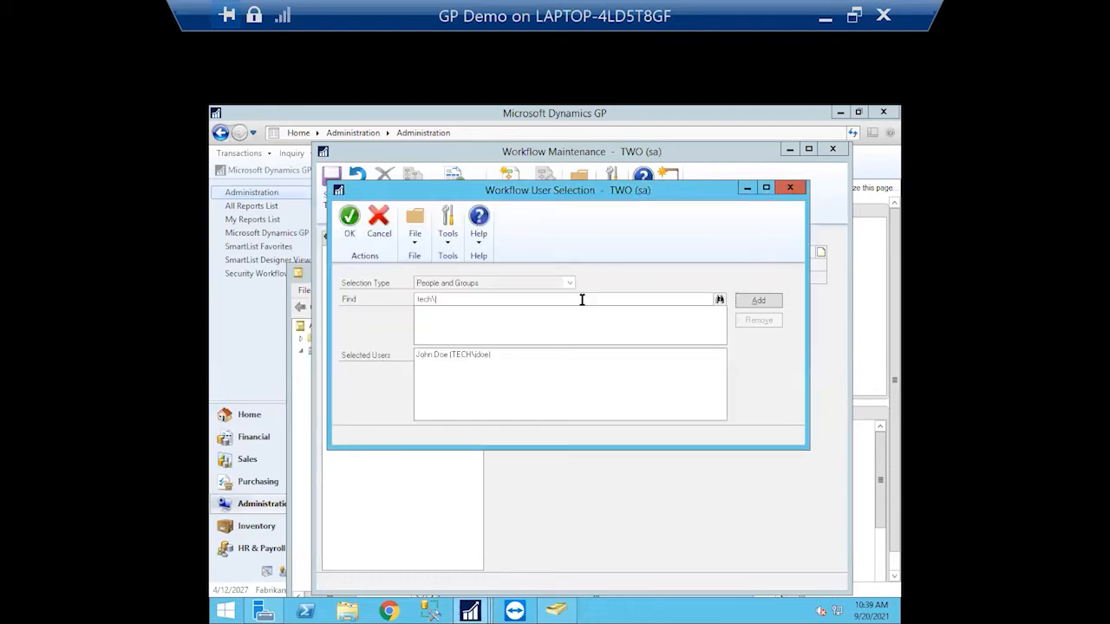
pyautogui.moveTo(493, 302); pyautogui.dragTo(358, 292)
pyautogui.write('administrator')
pyautogui.click(719, 300)
pyautogui.click(751, 301)
pyautogui.click(481, 365)
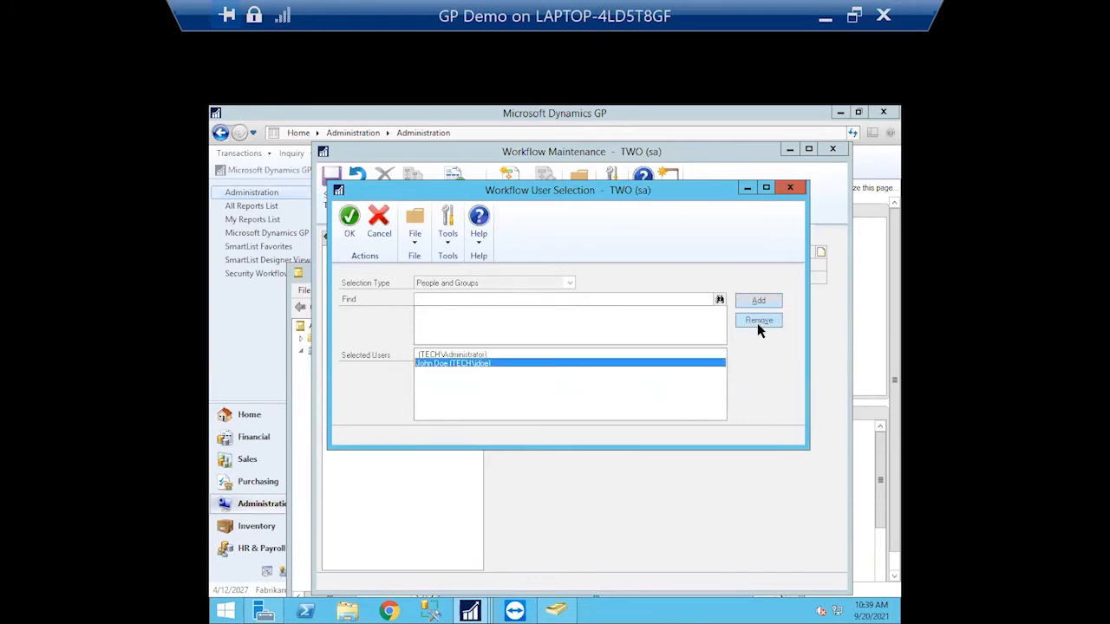
pyautogui.click(759, 321)
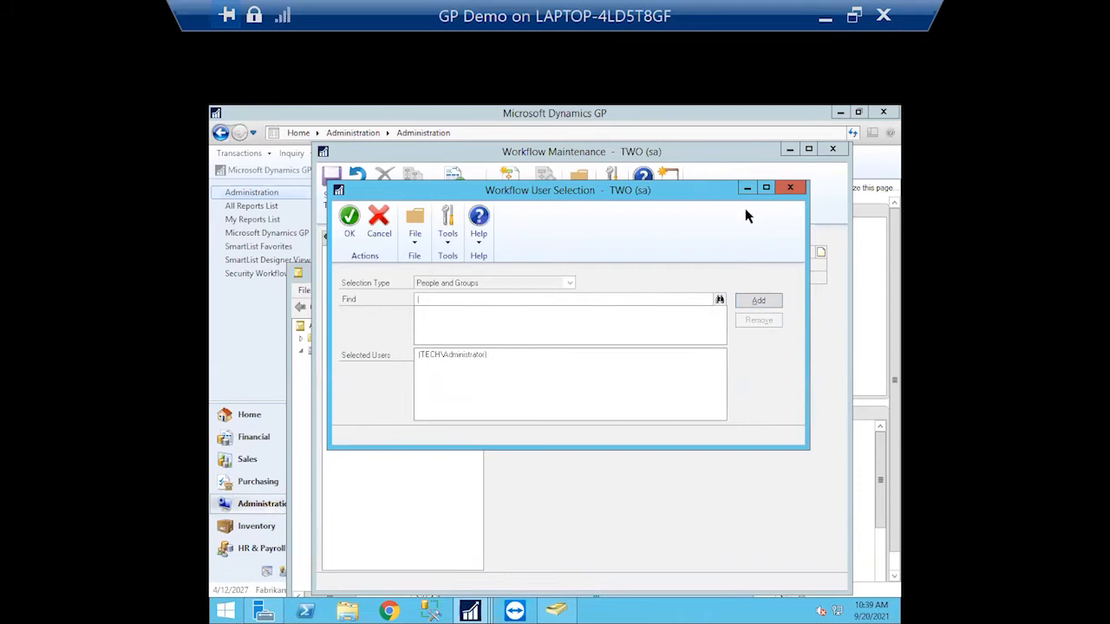
pyautogui.moveTo(694, 199); pyautogui.dragTo(699, 157)
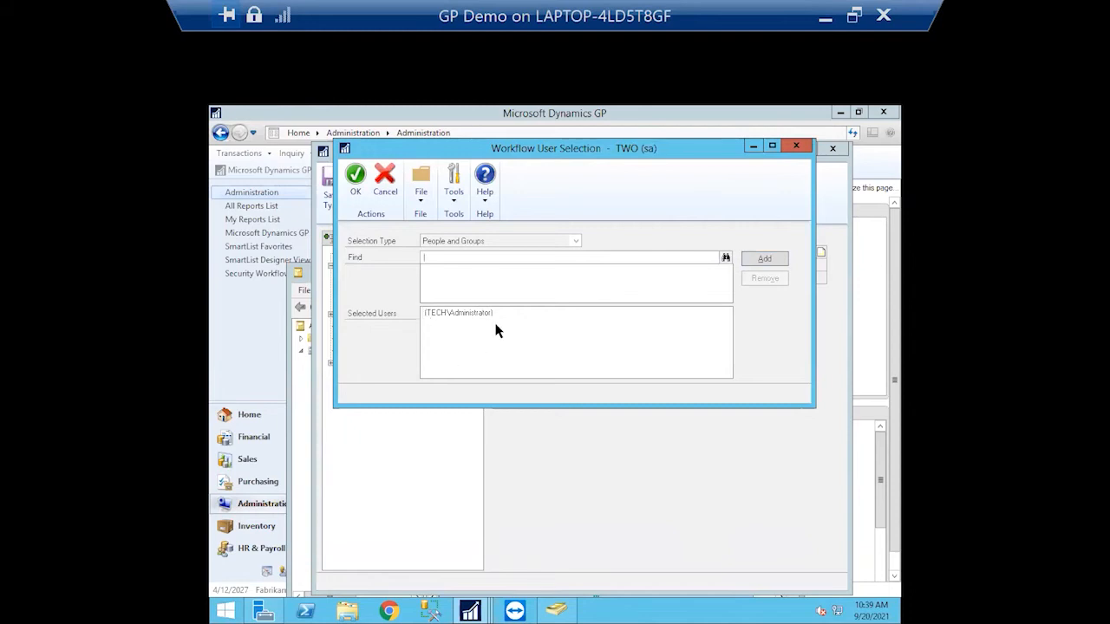
pyautogui.click(355, 181)
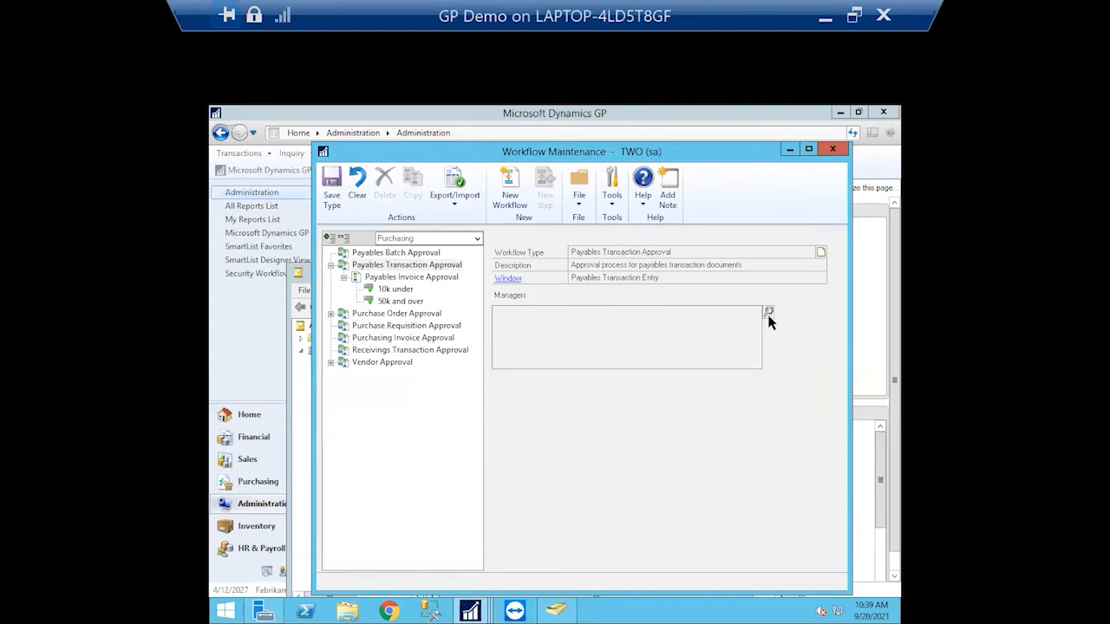
# Add both the Administrator account and the approver user as managers and confirm
pyautogui.click(768, 313)
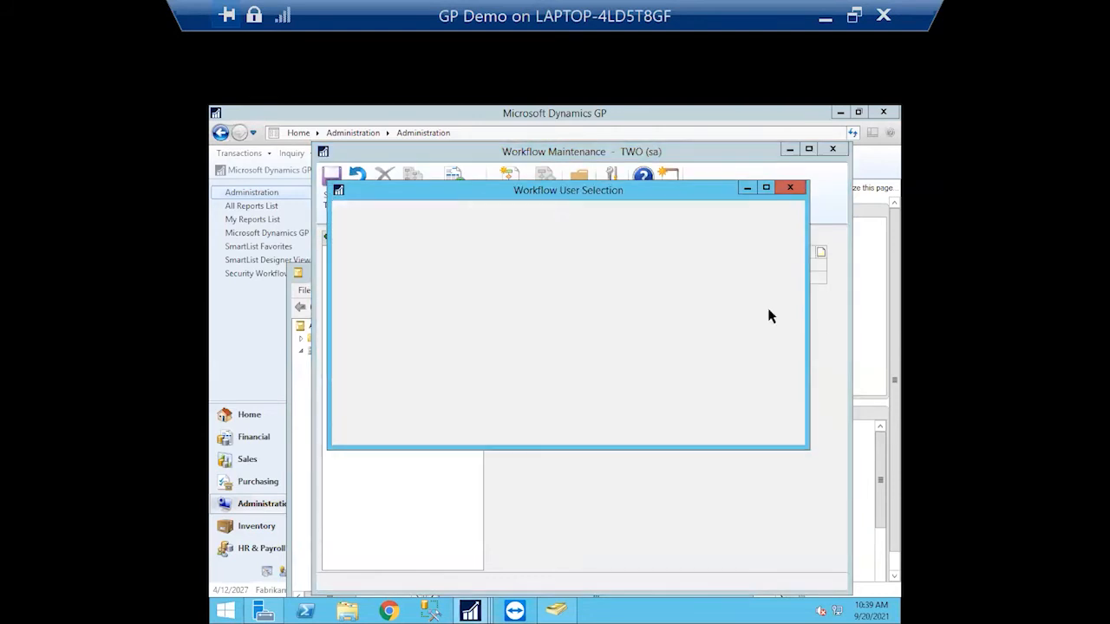
pyautogui.write('administrator')
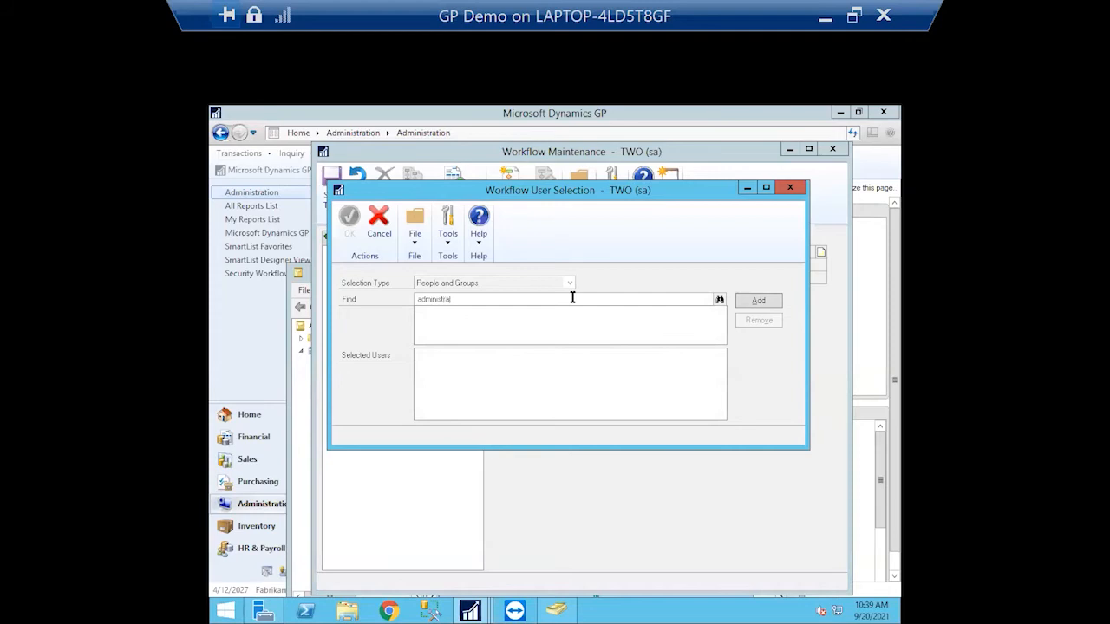
pyautogui.click(719, 300)
pyautogui.click(745, 300)
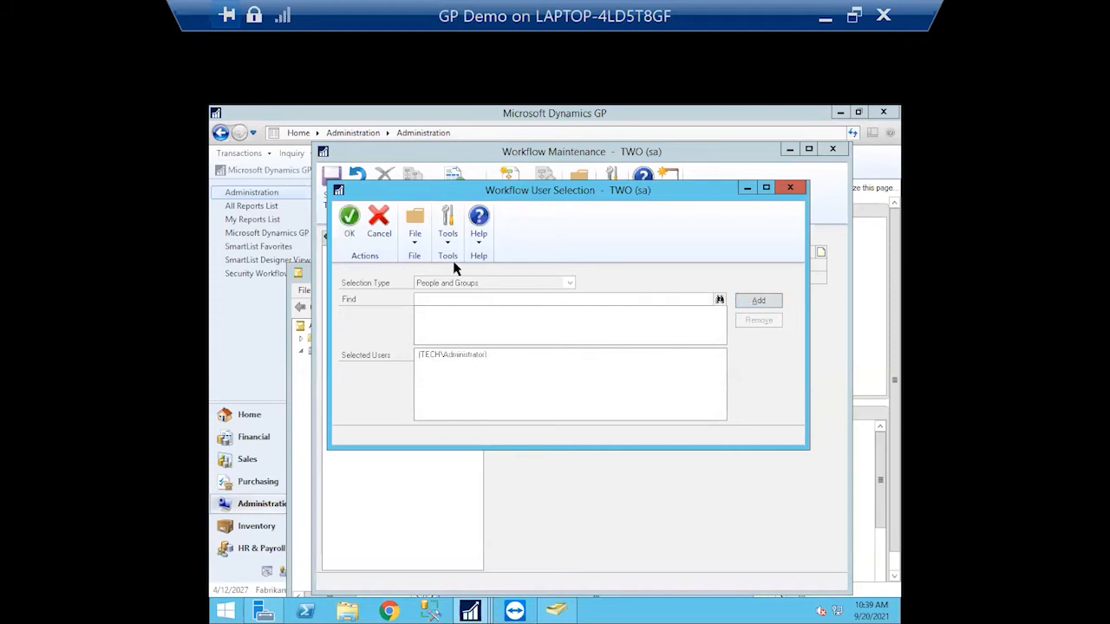
pyautogui.click(458, 299)
pyautogui.write('john')
pyautogui.click(720, 300)
pyautogui.click(760, 302)
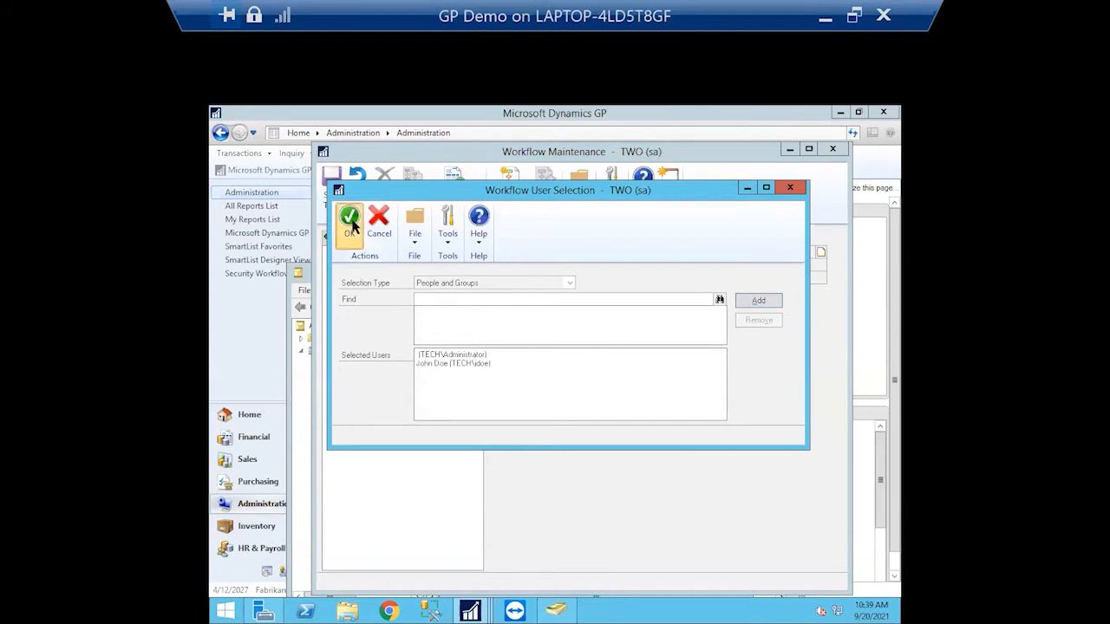
pyautogui.click(351, 223)
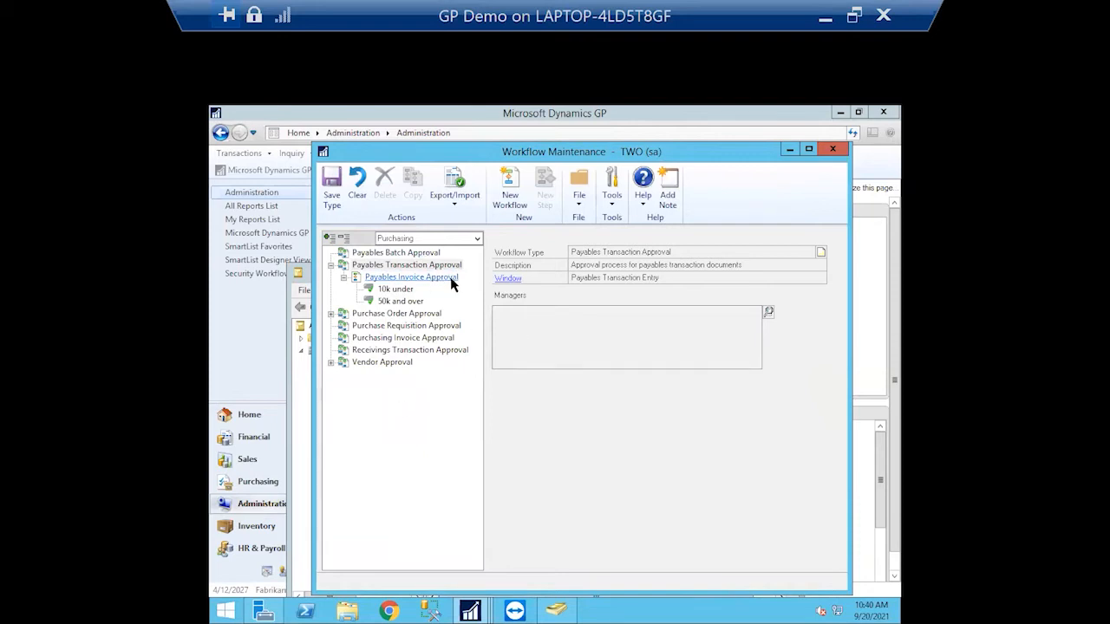
# Save the workflow type, then enable completed-action notifications for Payables Invoice Approval and view their email settings
pyautogui.click(451, 279)
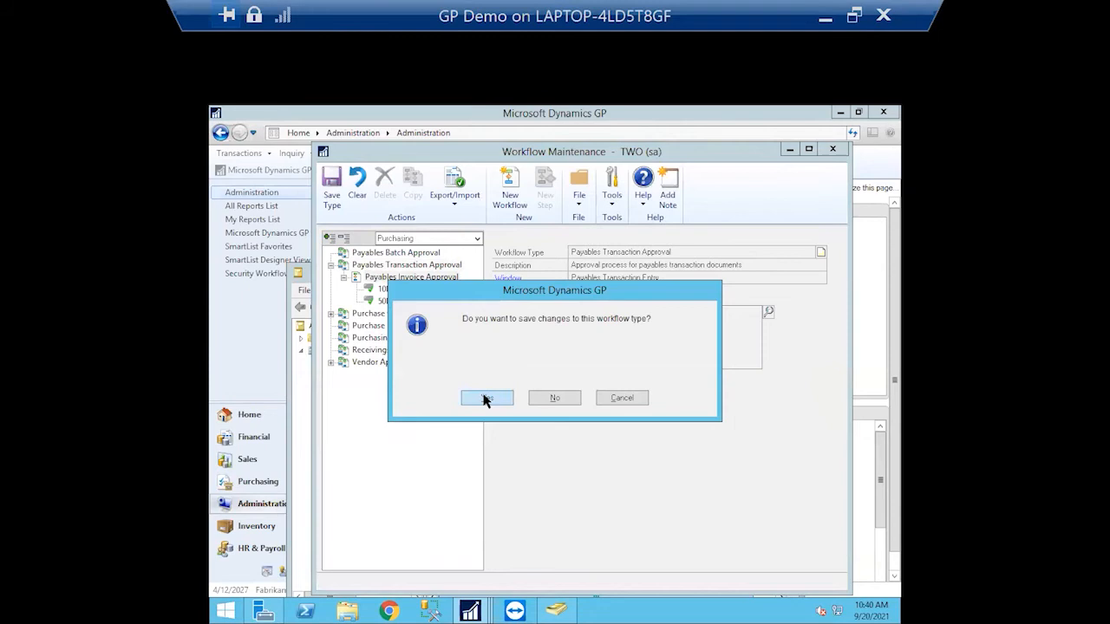
pyautogui.click(486, 398)
pyautogui.click(441, 266)
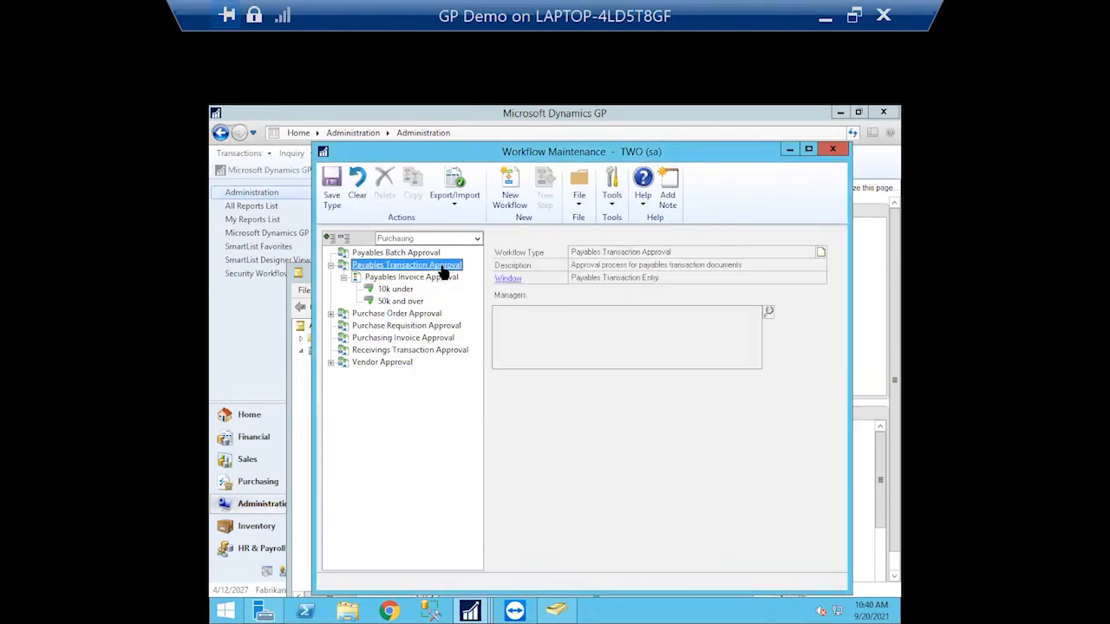
pyautogui.click(441, 278)
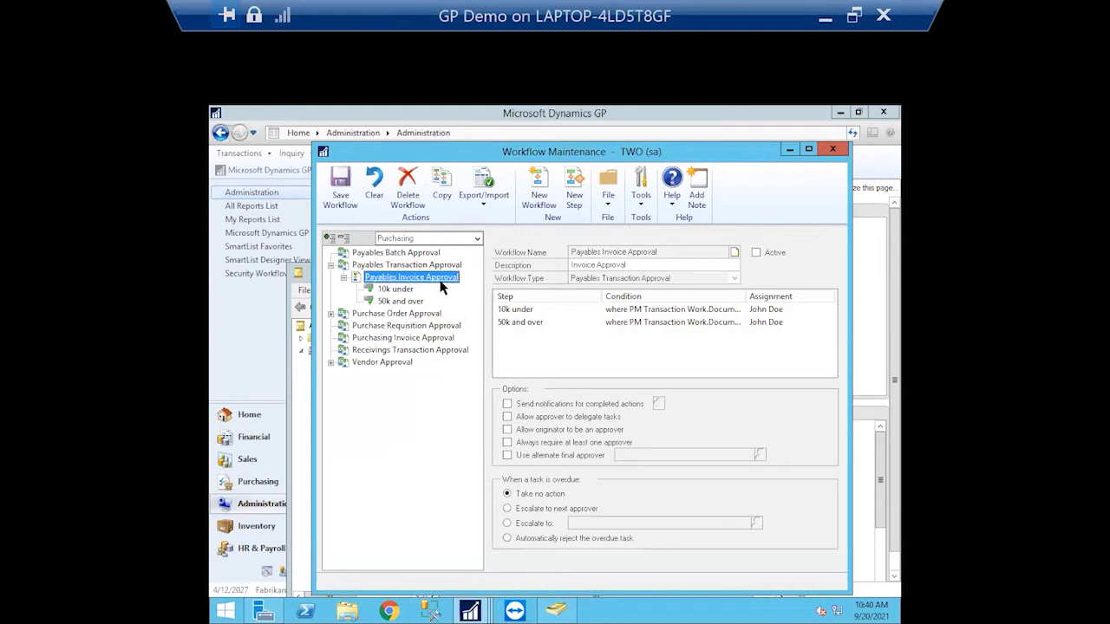
pyautogui.click(508, 403)
pyautogui.click(659, 405)
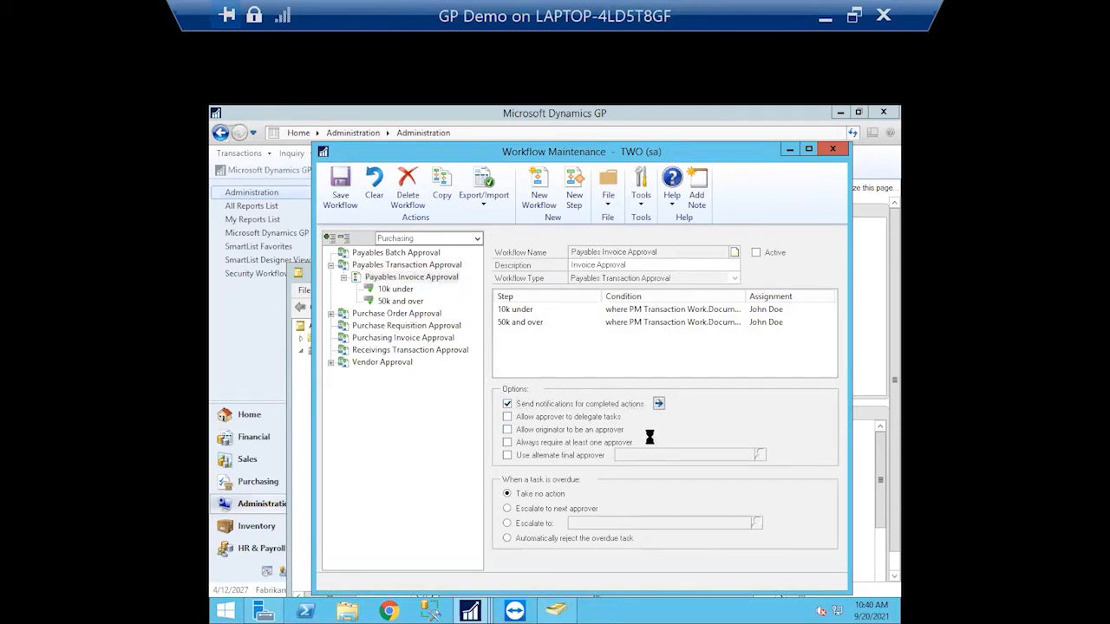
pyautogui.moveTo(527, 197); pyautogui.dragTo(532, 164)
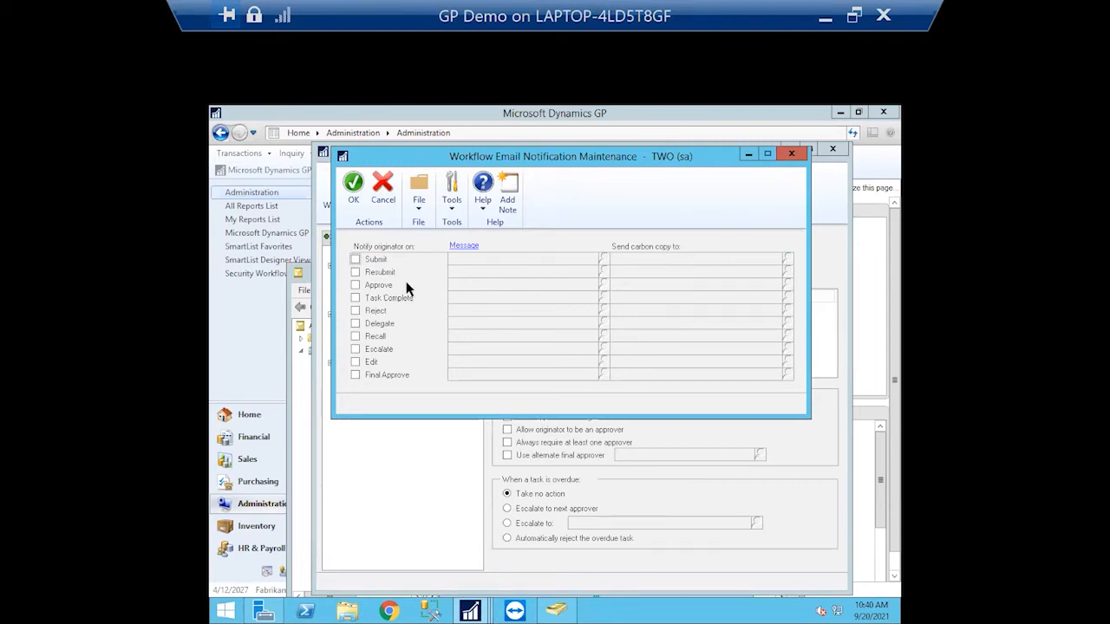
# Notify the originator on Submit, Approve, Reject, Recall and Final Approve, with no carbon-copy users
pyautogui.click(355, 259)
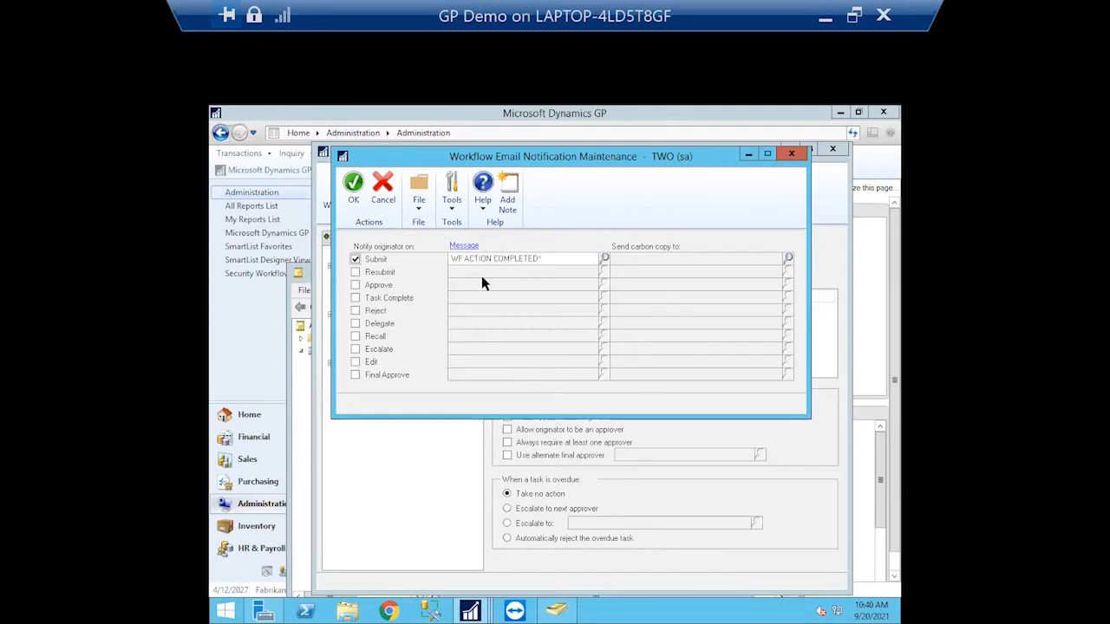
pyautogui.click(356, 285)
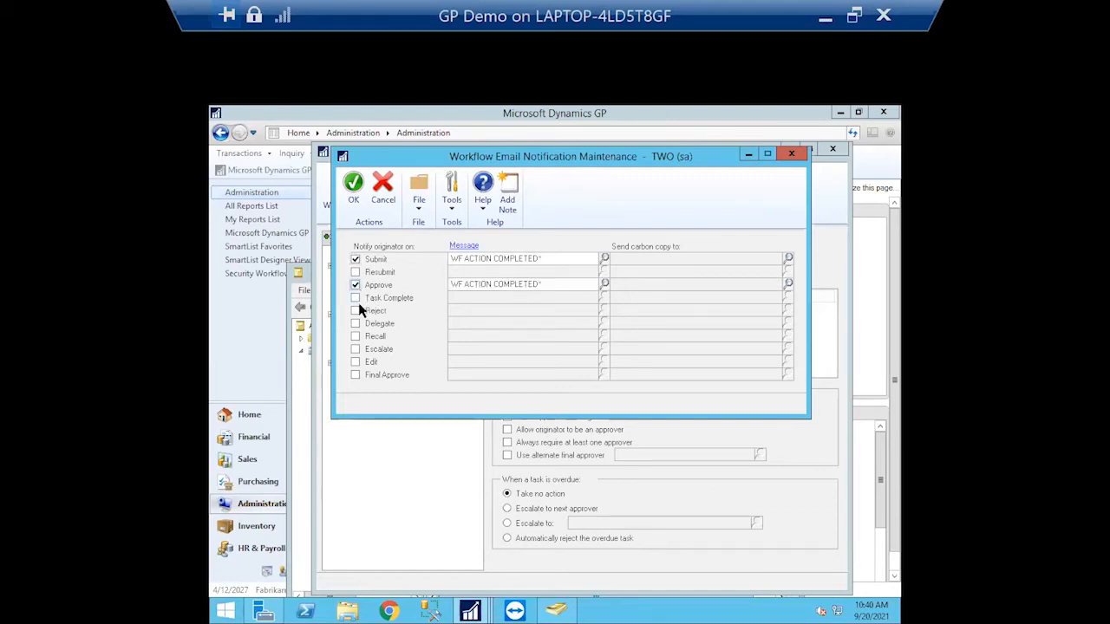
pyautogui.click(355, 311)
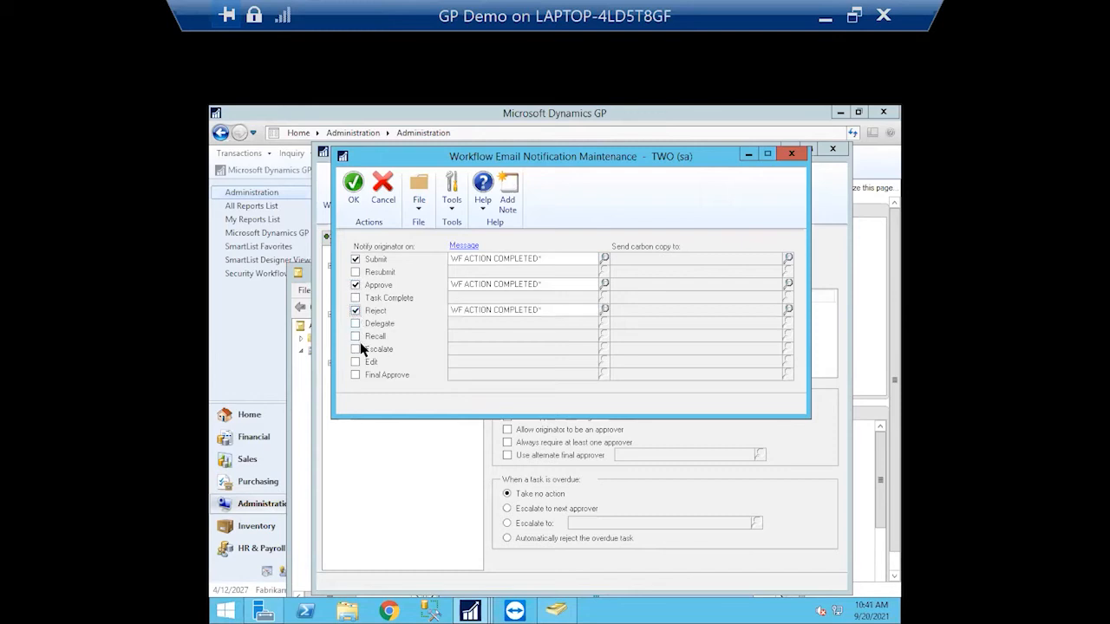
pyautogui.click(355, 337)
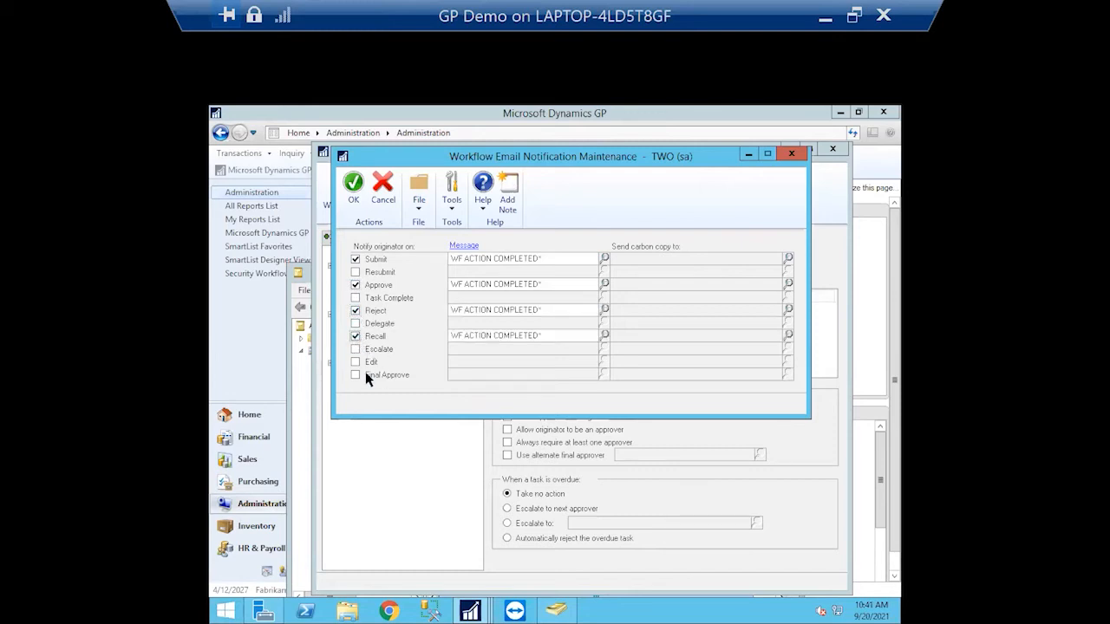
pyautogui.click(354, 375)
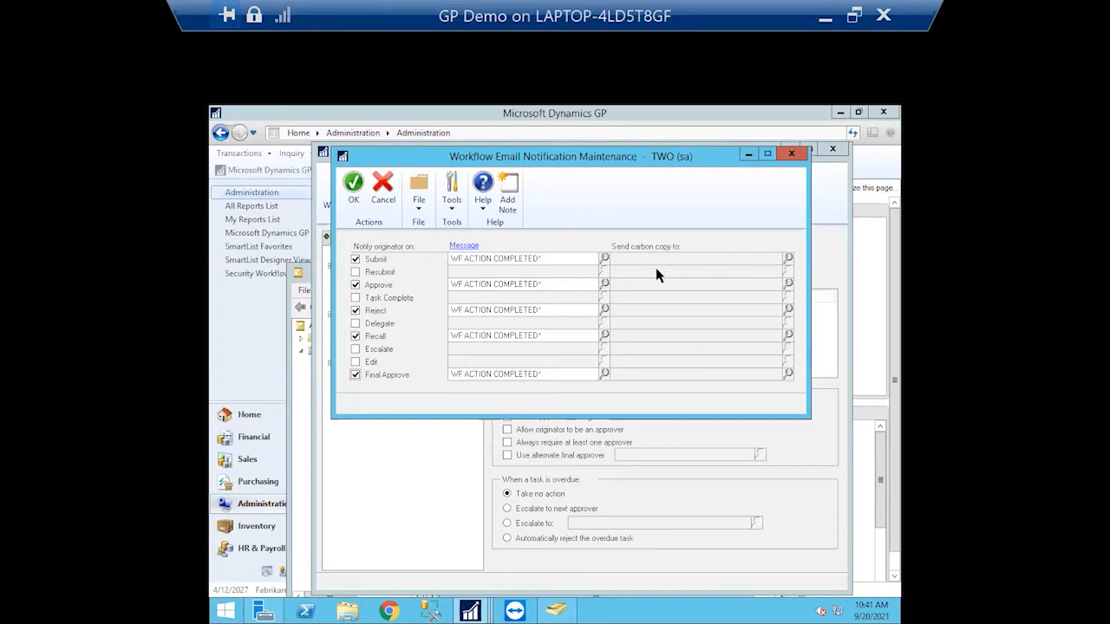
pyautogui.click(787, 259)
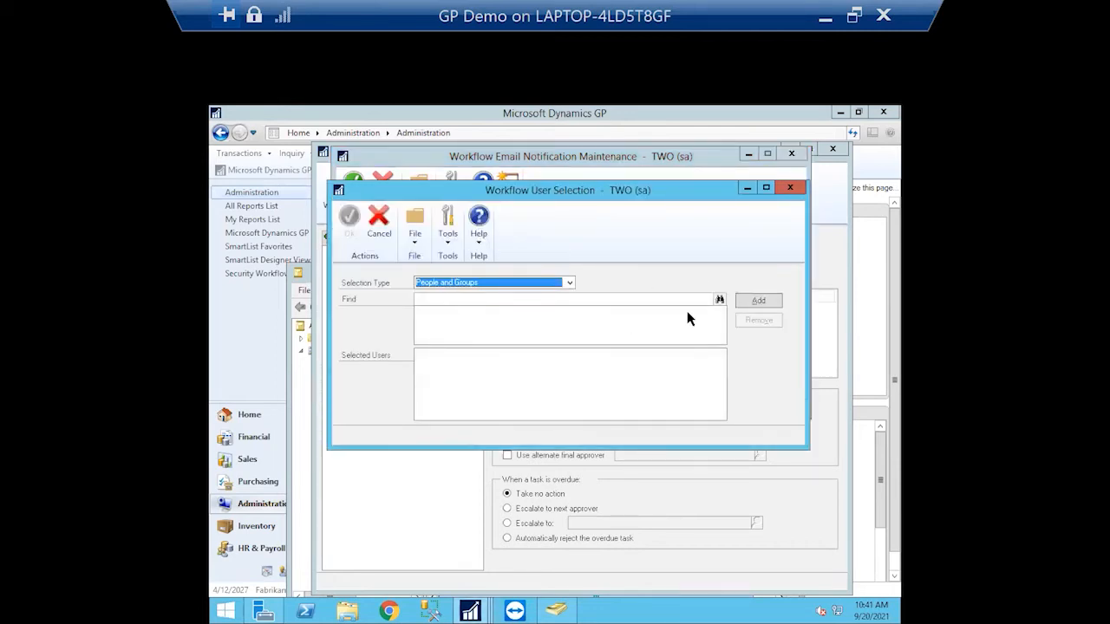
pyautogui.click(789, 189)
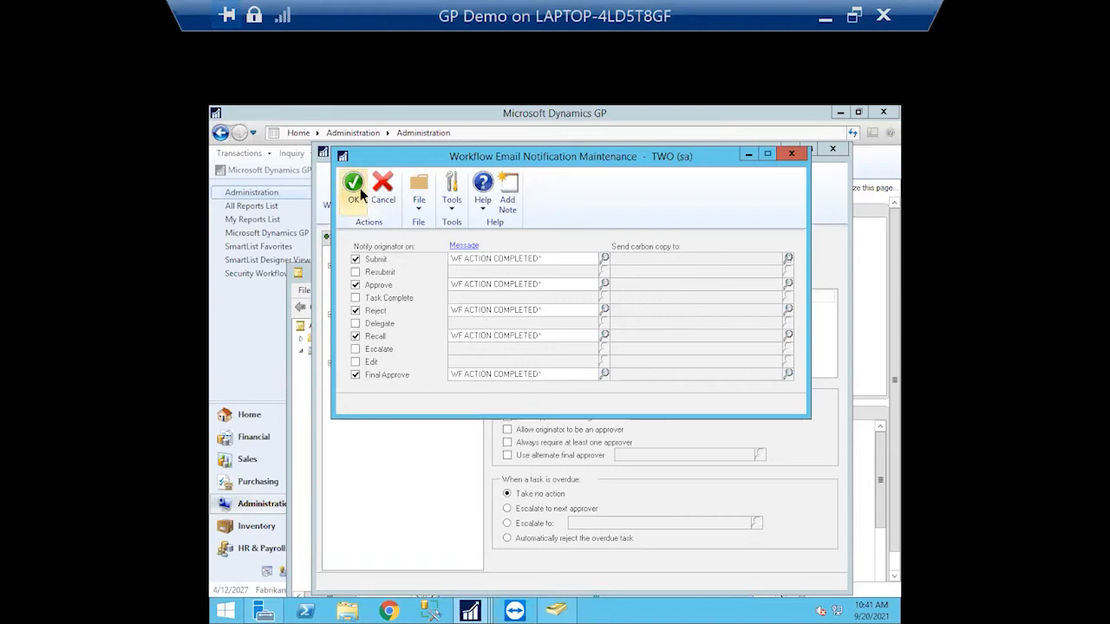
pyautogui.click(357, 187)
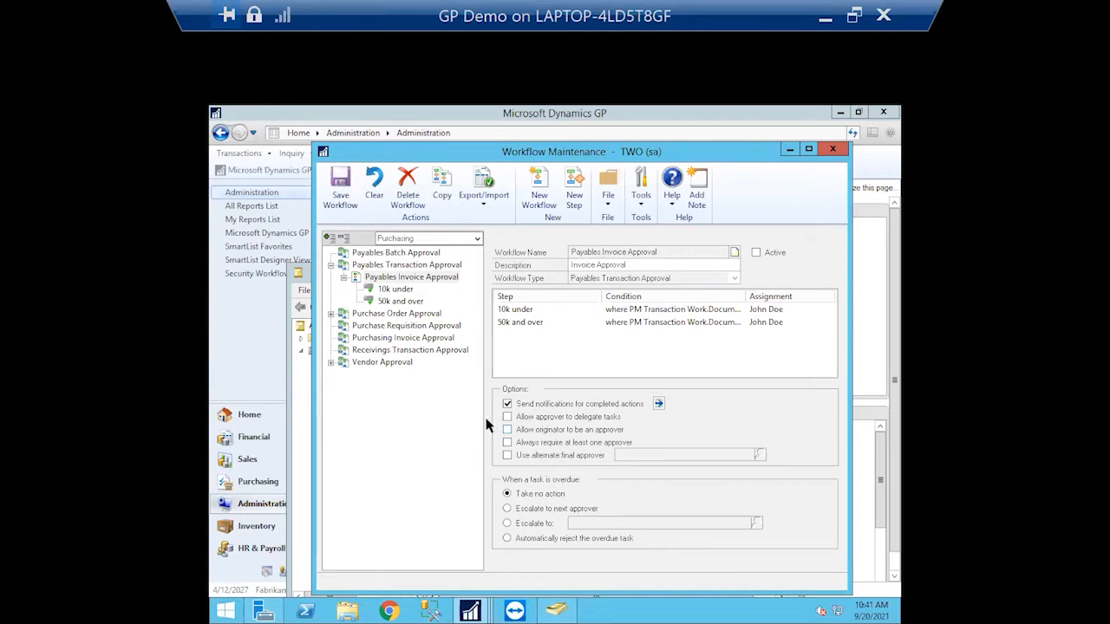
# Enable Allow approver to delegate tasks, Allow originator to be an approver, and Always require at least one approver
pyautogui.click(508, 417)
pyautogui.click(508, 430)
pyautogui.click(509, 431)
pyautogui.click(508, 444)
# Turn on Use alternate final approver and find and add the test user in the user lookup
pyautogui.click(508, 455)
pyautogui.click(760, 455)
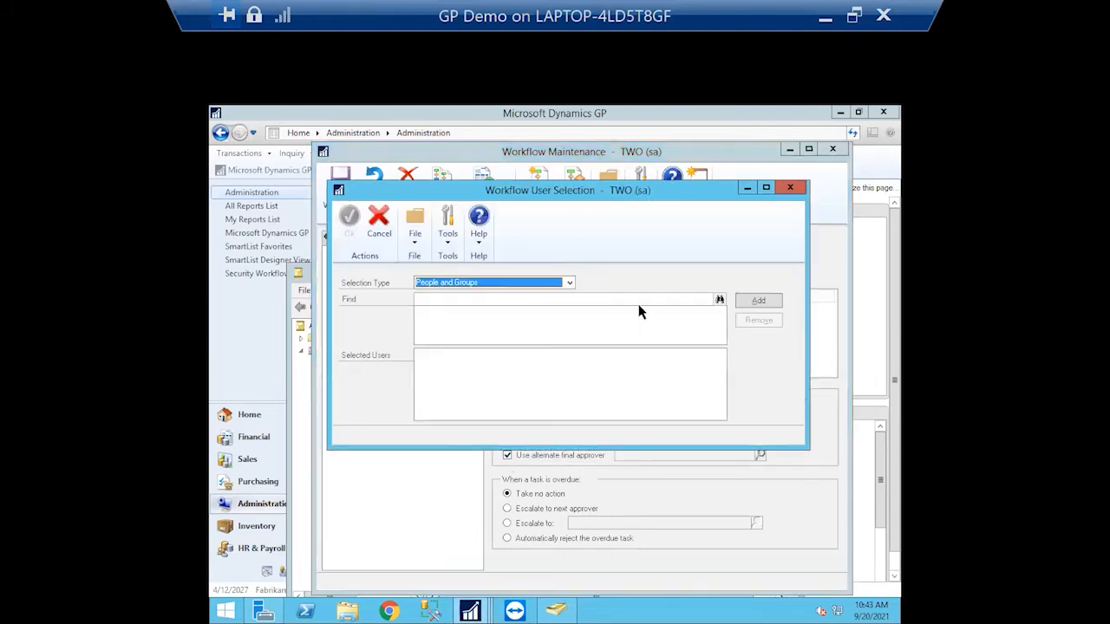
pyautogui.write('johndoe')
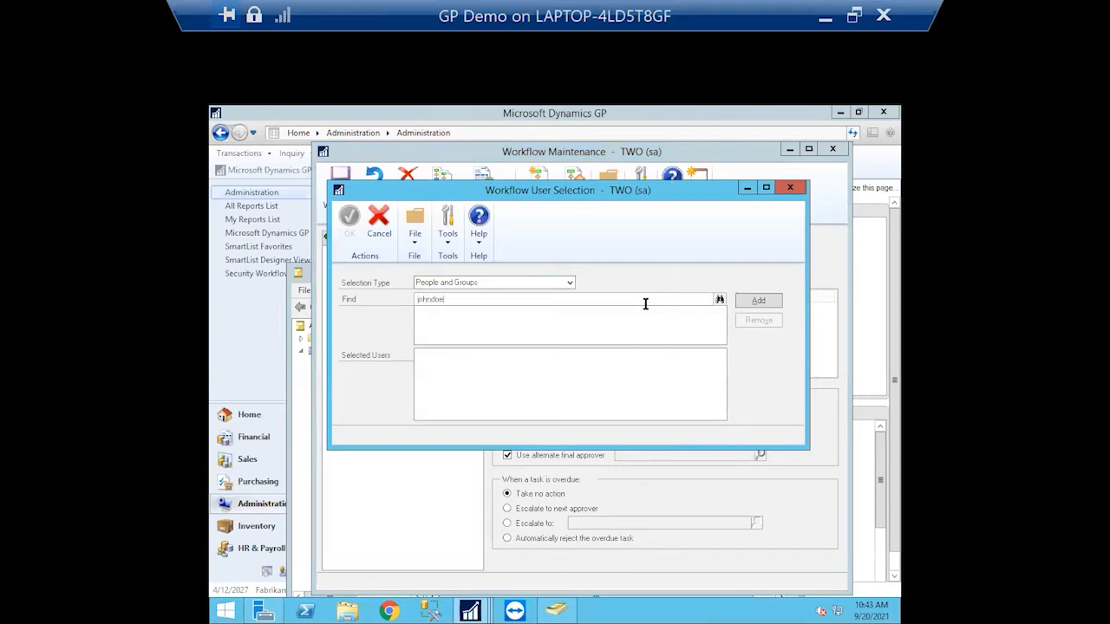
pyautogui.click(720, 300)
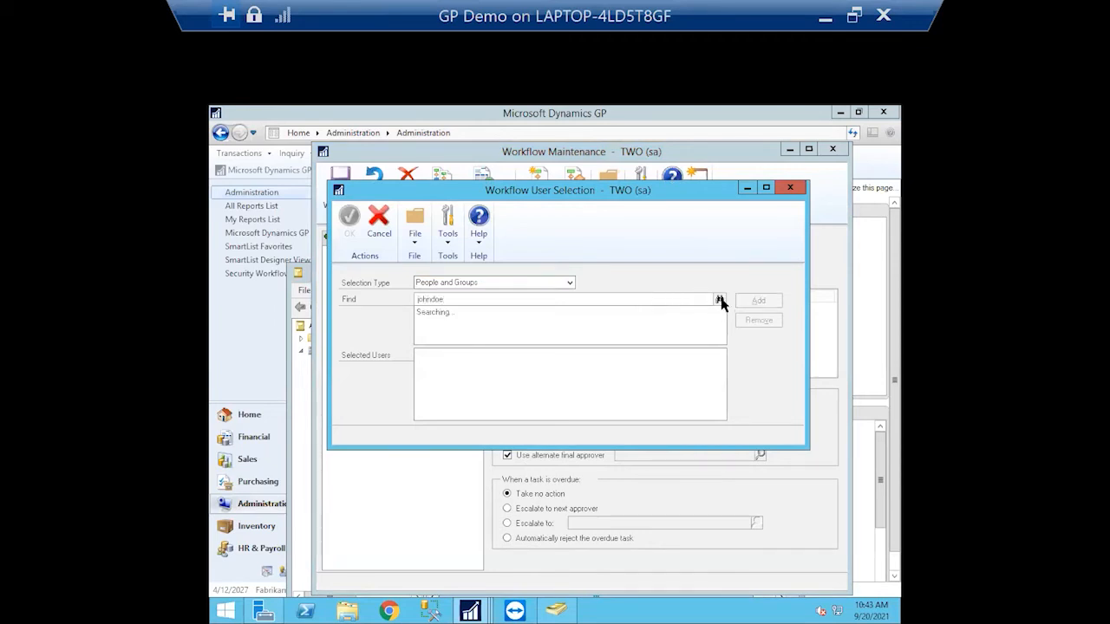
pyautogui.click(534, 298)
pyautogui.click(625, 300)
pyautogui.press('BackSpace')
pyautogui.press('BackSpace')
pyautogui.press('BackSpace')
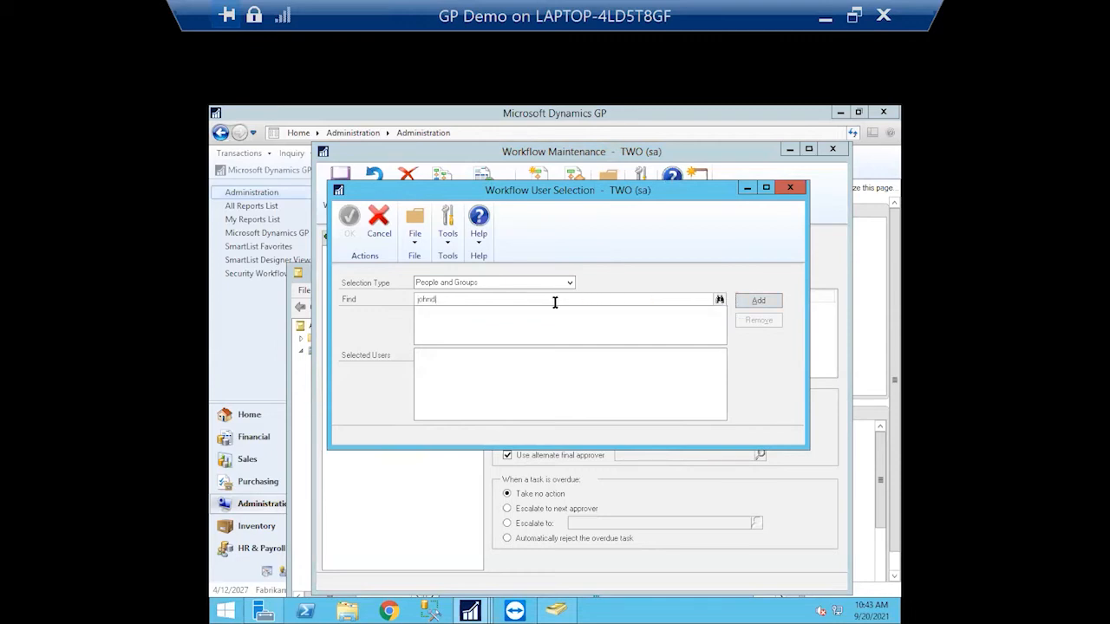
pyautogui.click(718, 299)
pyautogui.click(764, 303)
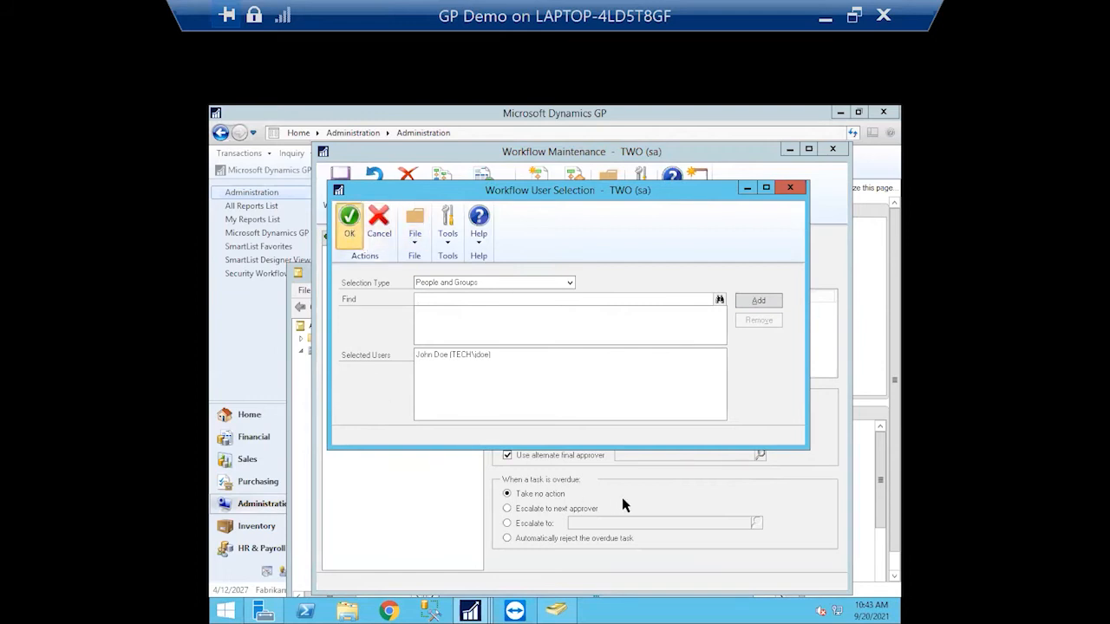
# Confirm the alternate final approver and save the Payables Invoice Approval workflow changes
pyautogui.click(350, 224)
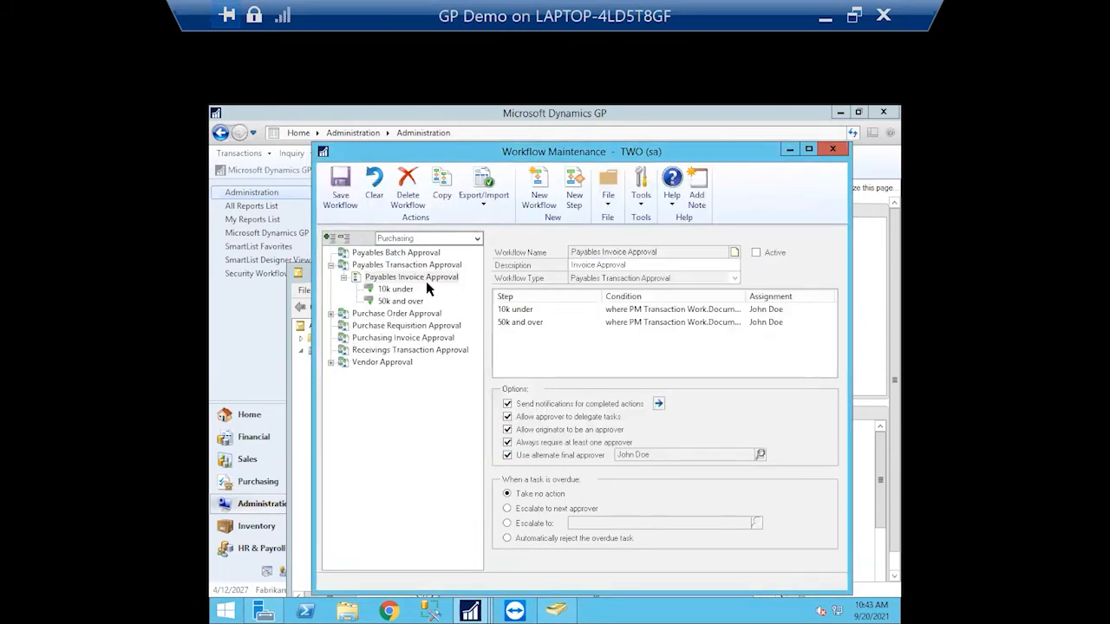
pyautogui.click(434, 267)
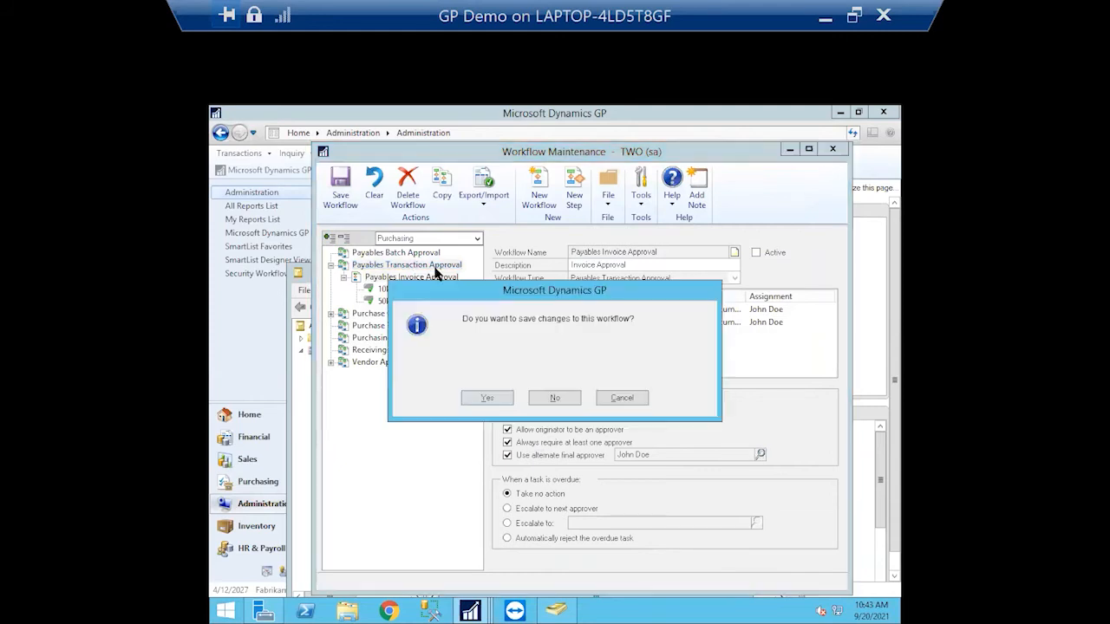
pyautogui.click(503, 397)
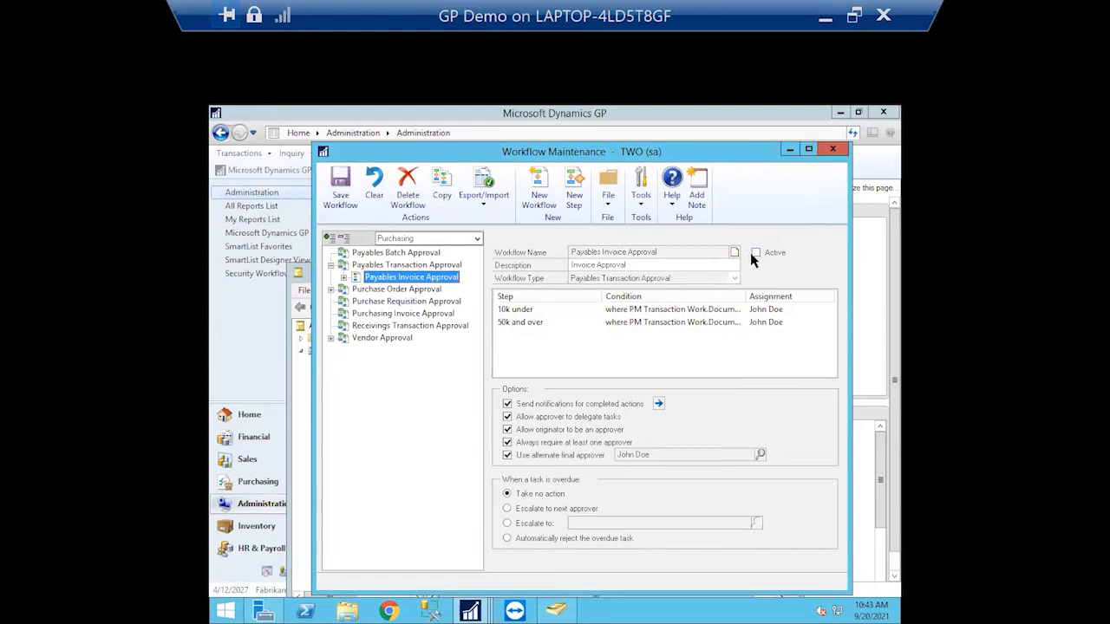
# Add the test user as a workflow manager for Payables Transaction Approval
pyautogui.click(382, 265)
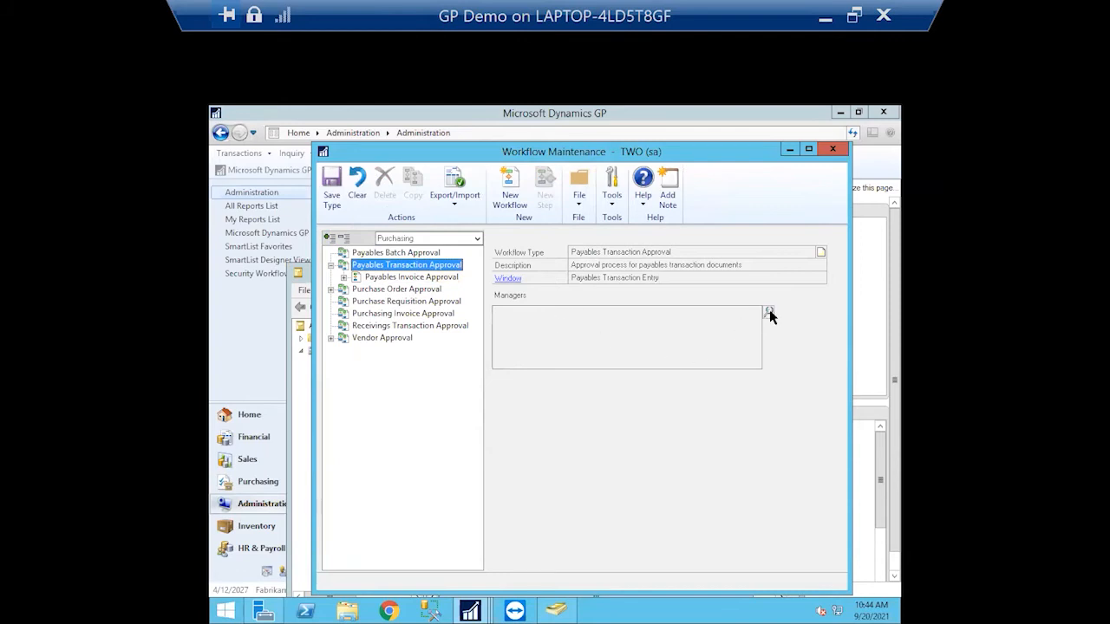
pyautogui.click(768, 311)
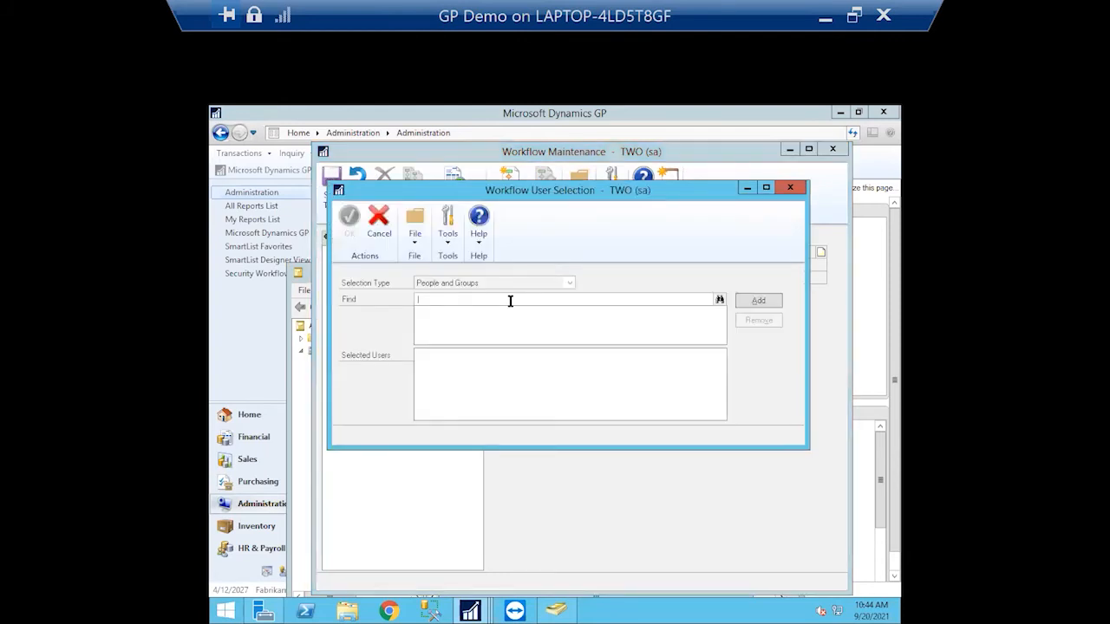
pyautogui.write('john')
pyautogui.click(721, 300)
pyautogui.click(761, 302)
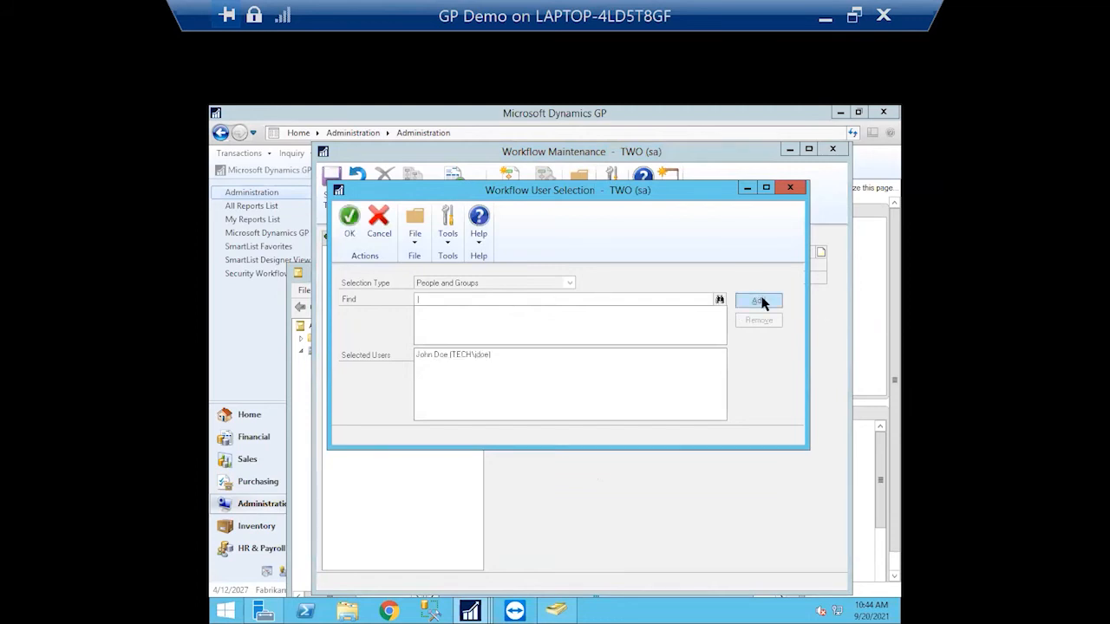
pyautogui.click(348, 218)
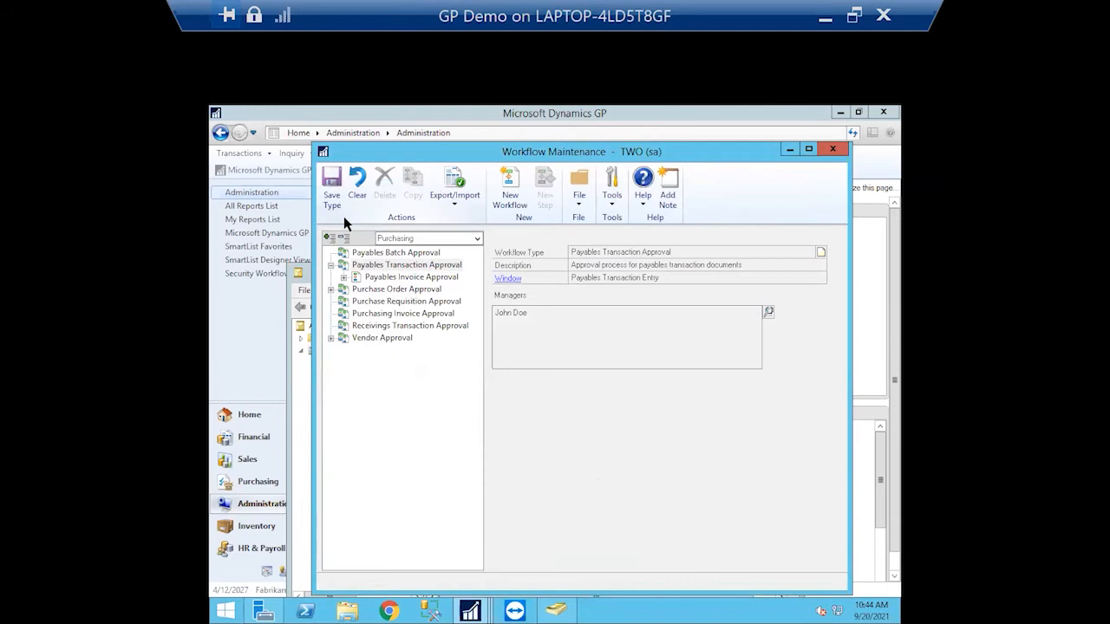
# Add the administrator account as a second manager and save the workflow type changes
pyautogui.click(769, 312)
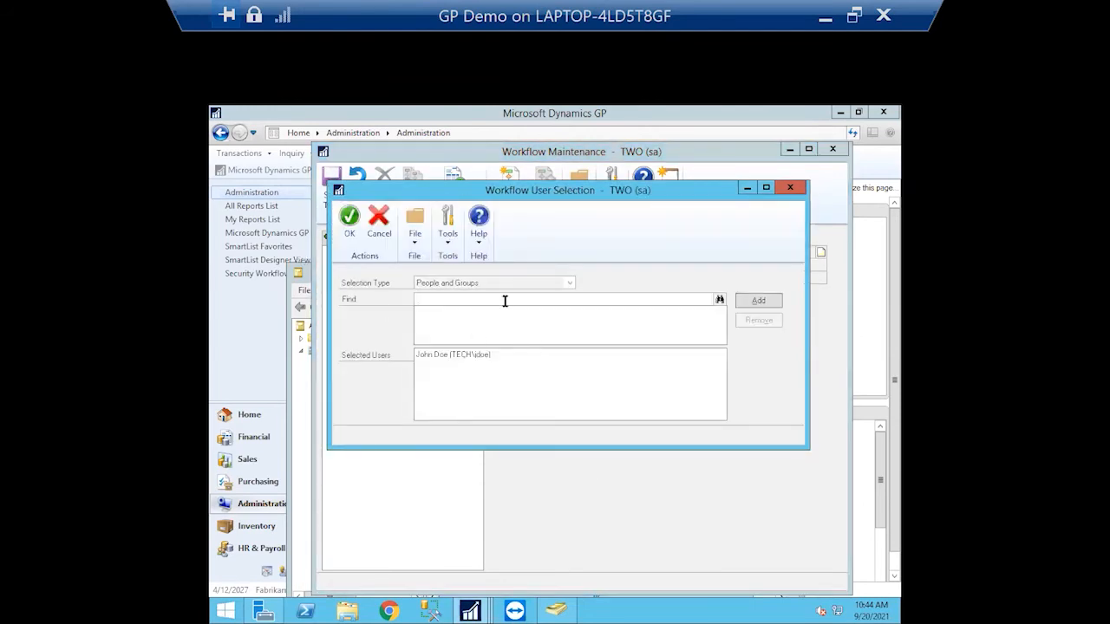
pyautogui.write('administrator')
pyautogui.click(721, 301)
pyautogui.click(762, 302)
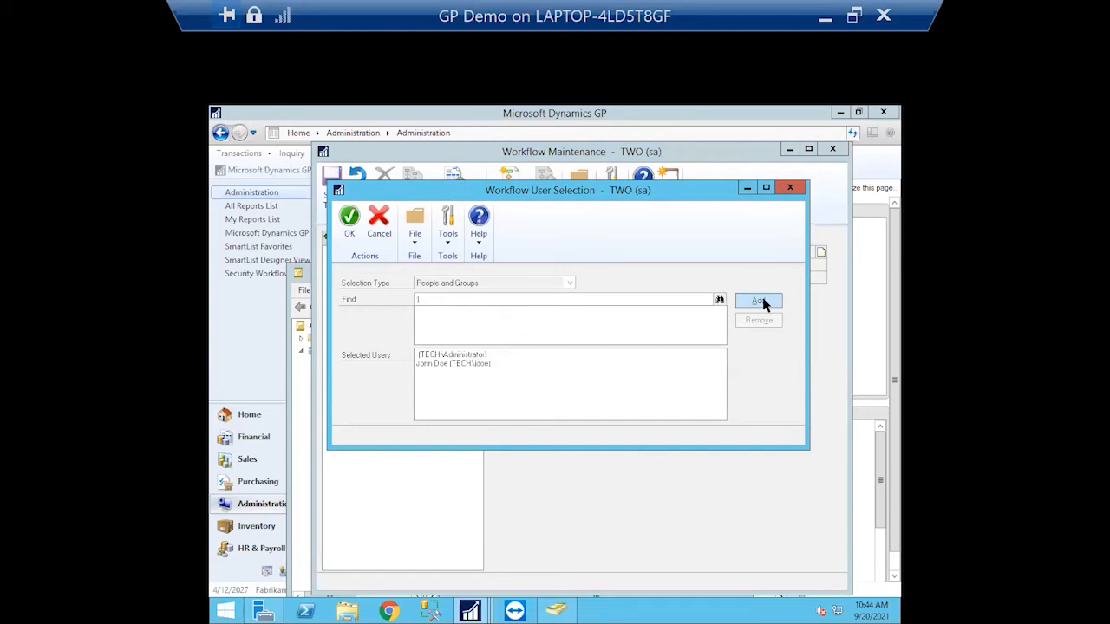
pyautogui.click(345, 221)
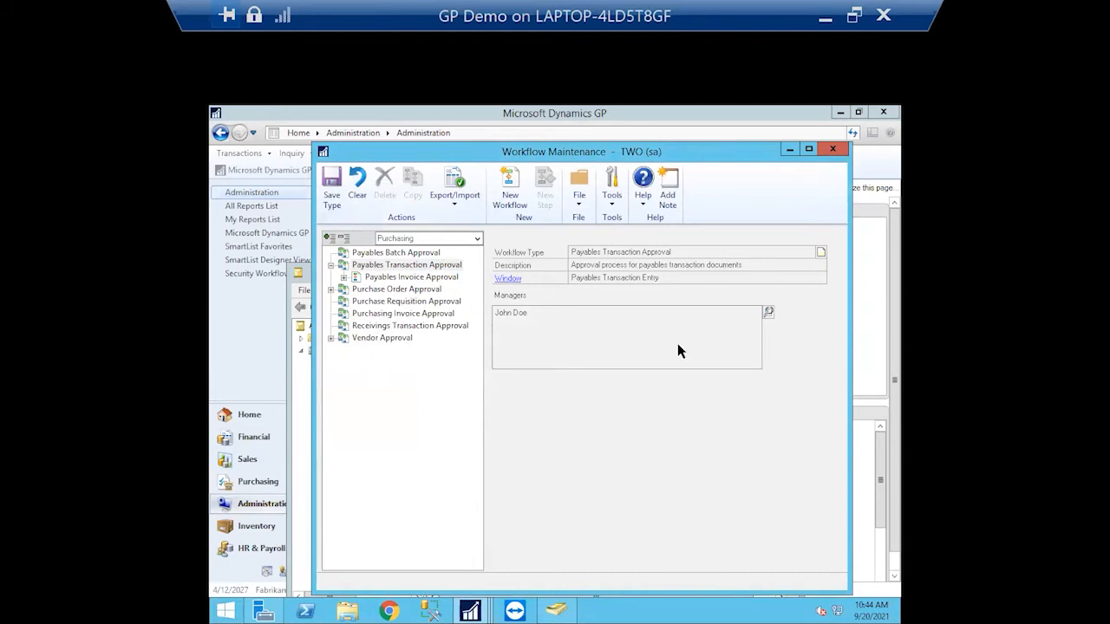
pyautogui.click(372, 278)
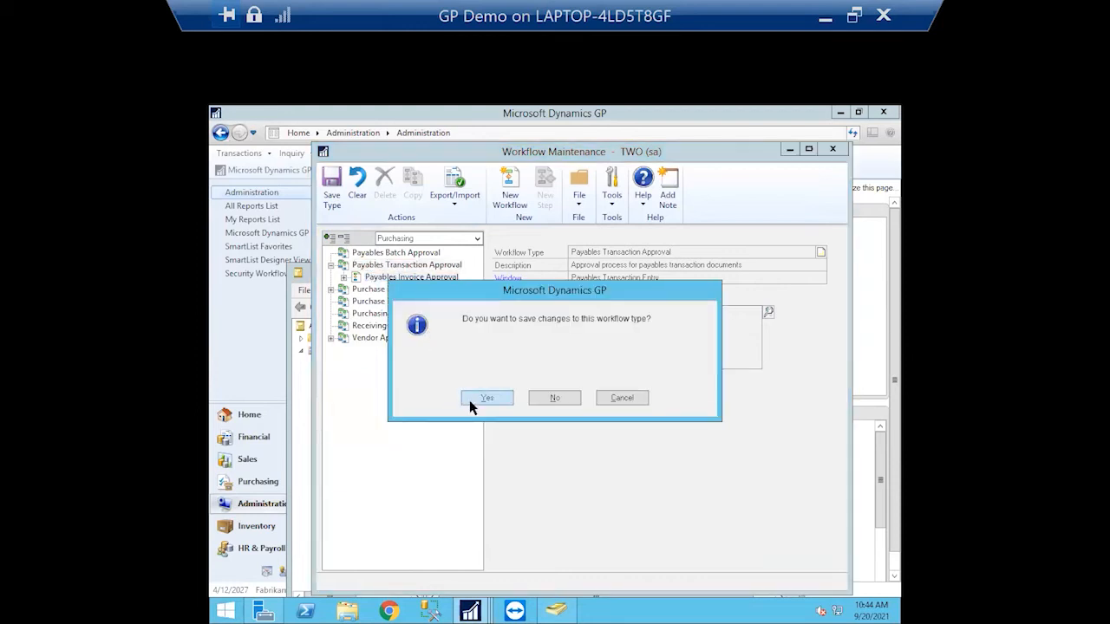
pyautogui.click(475, 399)
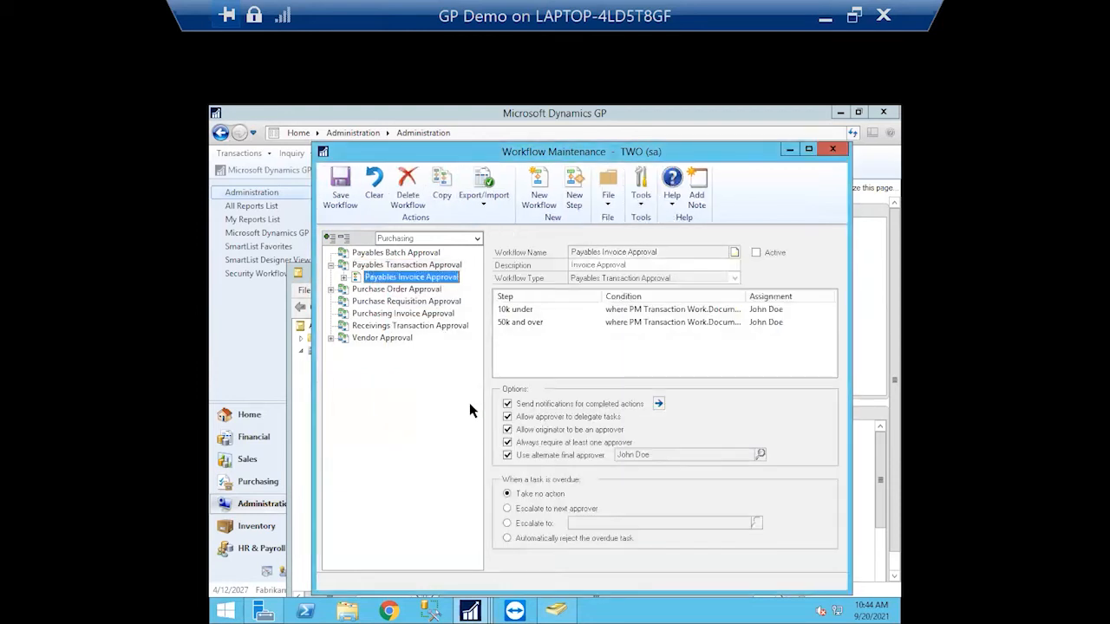
# Close the open Payables Transaction Entry window, then mark the invoice approval workflow Active and save it
pyautogui.click(756, 252)
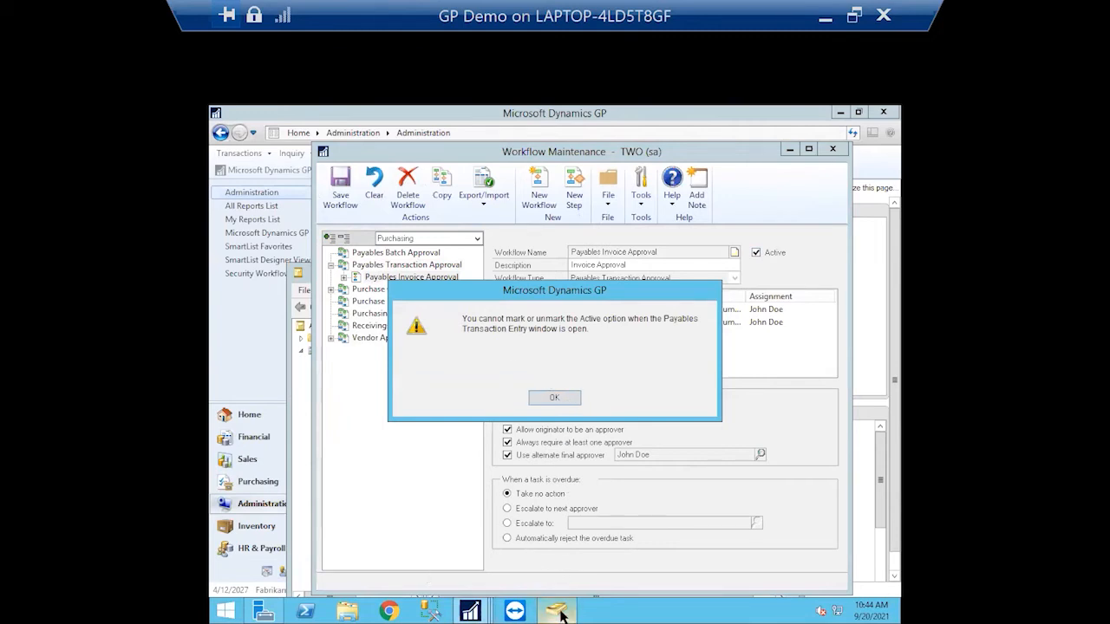
pyautogui.click(473, 612)
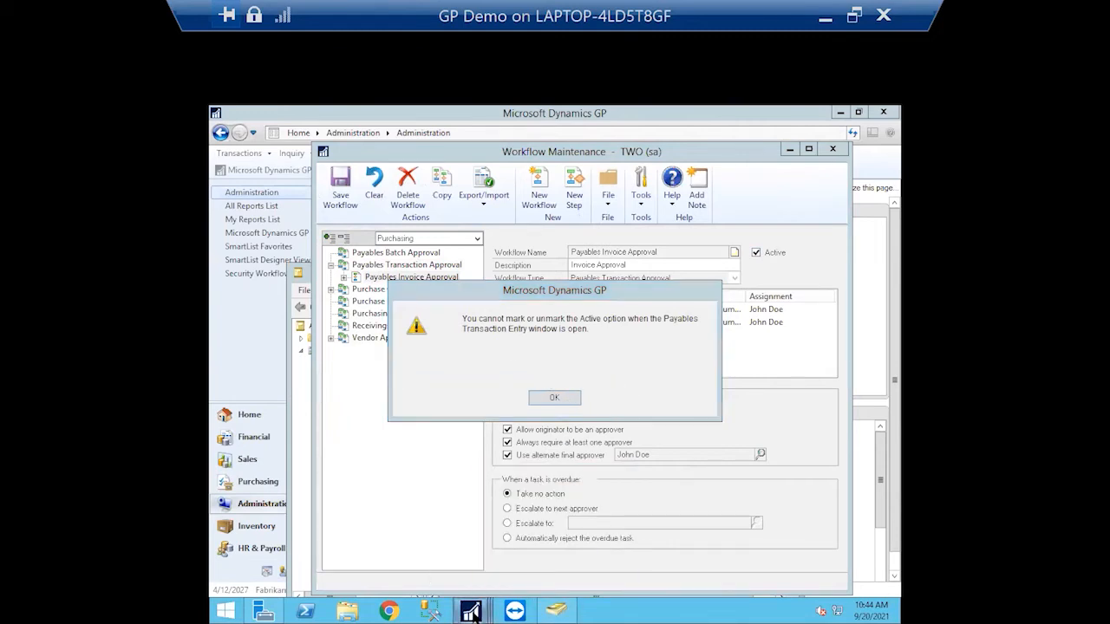
pyautogui.click(418, 513)
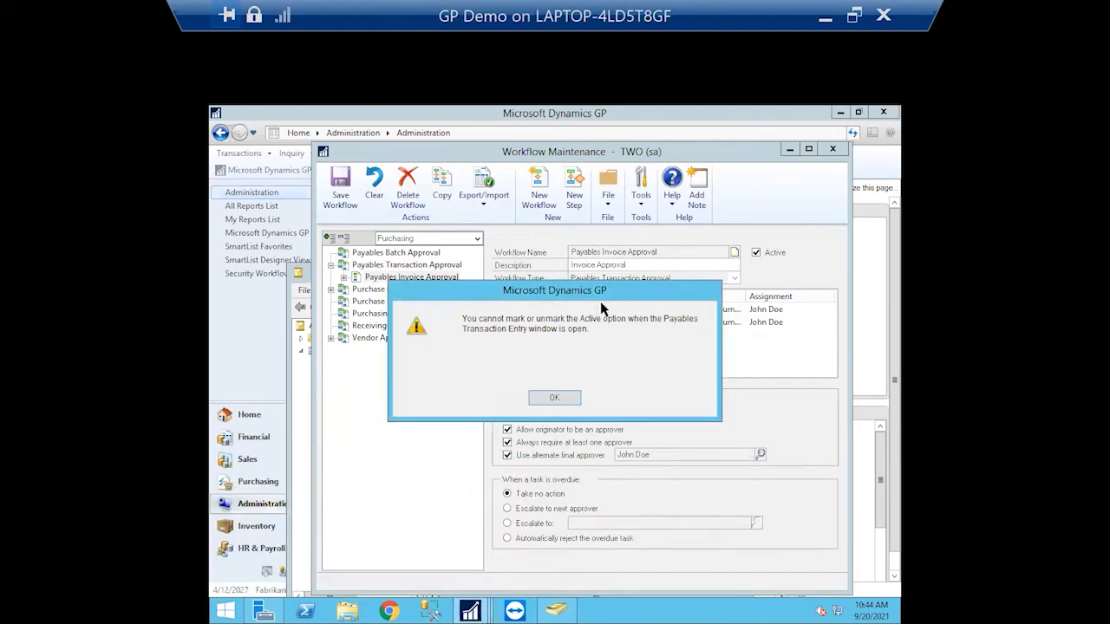
pyautogui.click(554, 397)
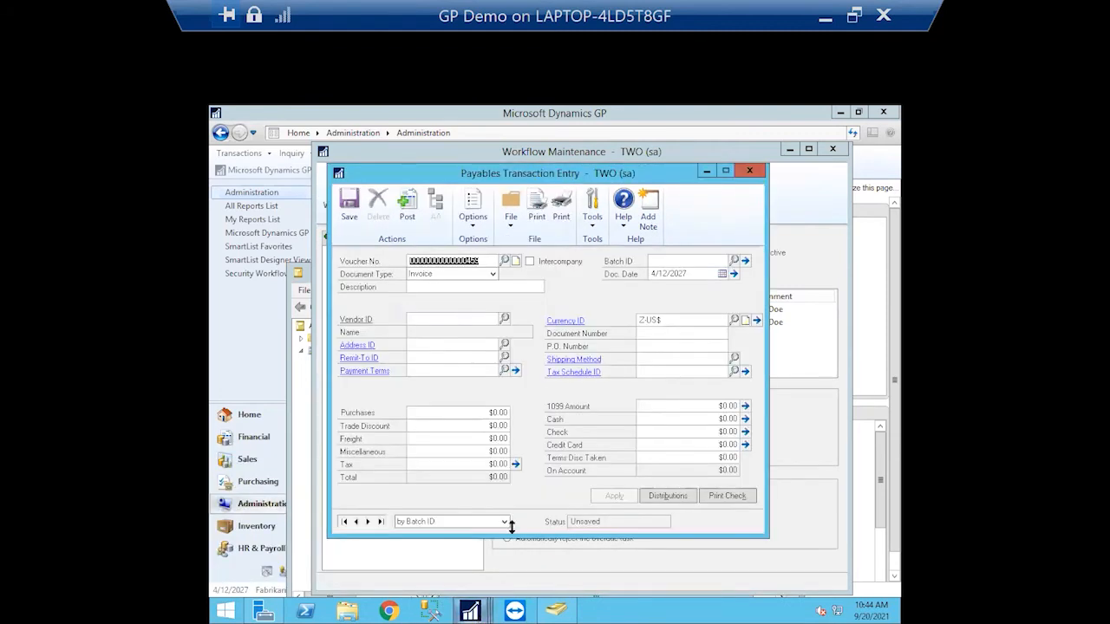
pyautogui.click(751, 172)
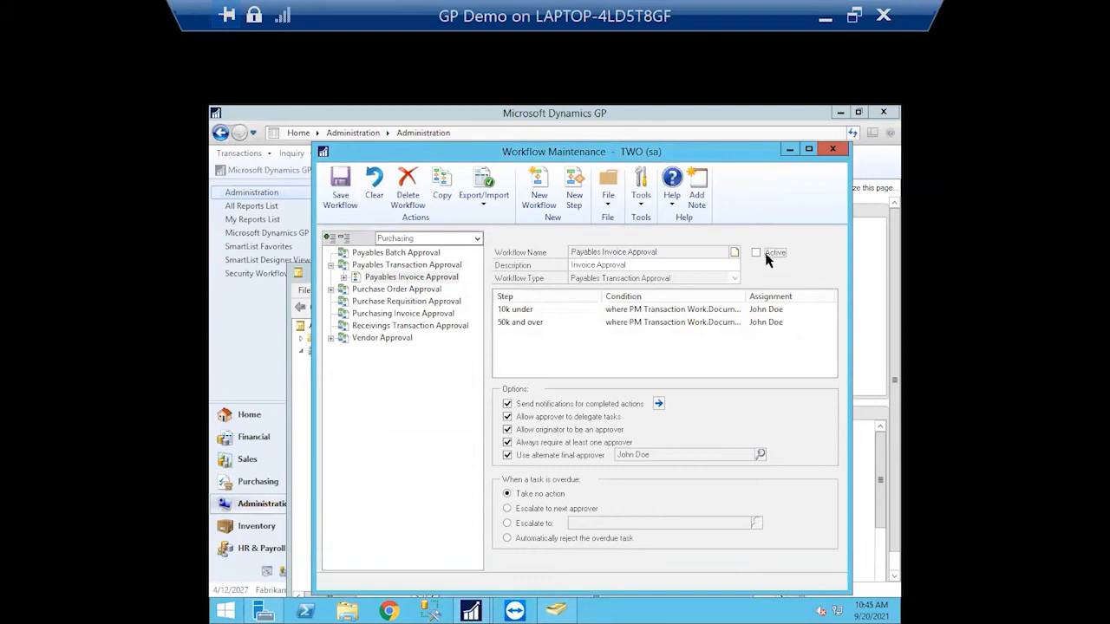
pyautogui.click(754, 252)
pyautogui.click(338, 184)
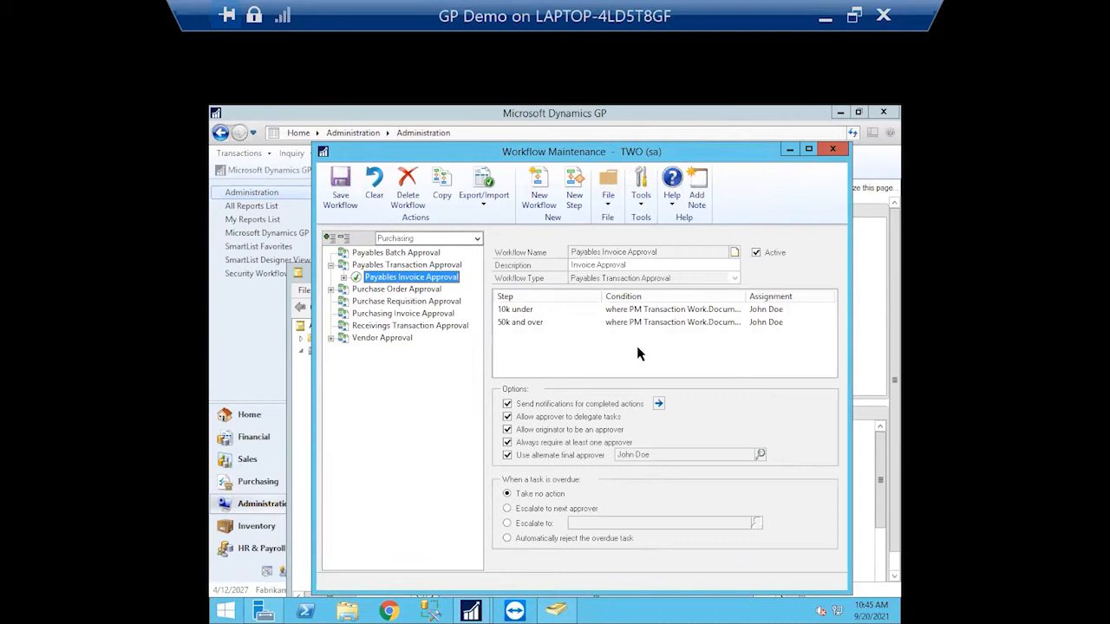
# Inspect the 10k under and 50k and over steps and save the 50k and over step
pyautogui.click(344, 277)
pyautogui.click(405, 291)
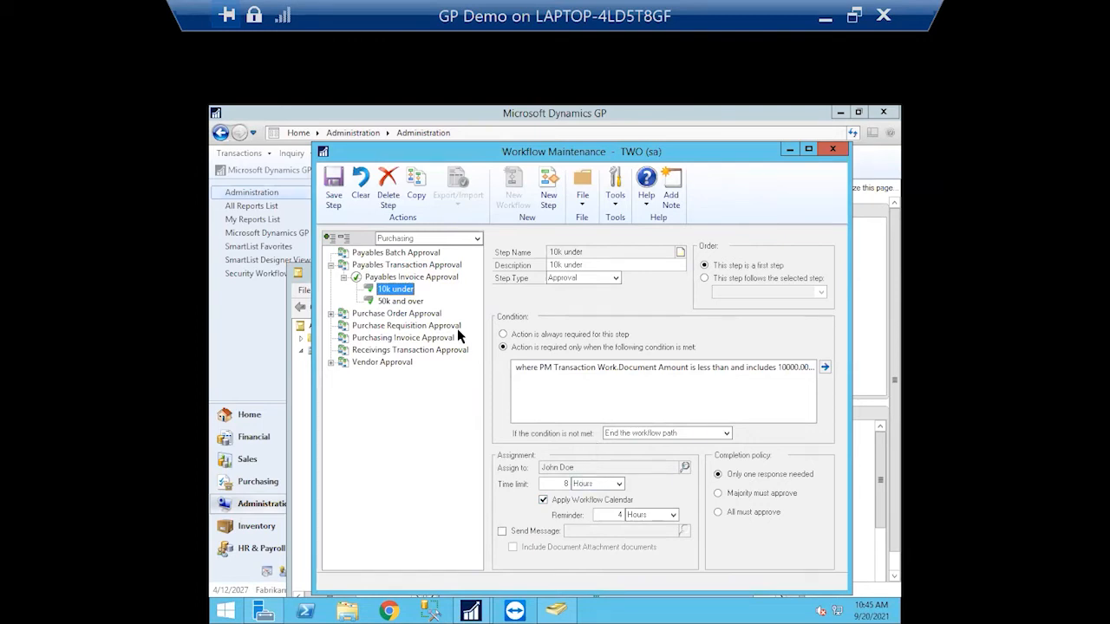
pyautogui.click(418, 302)
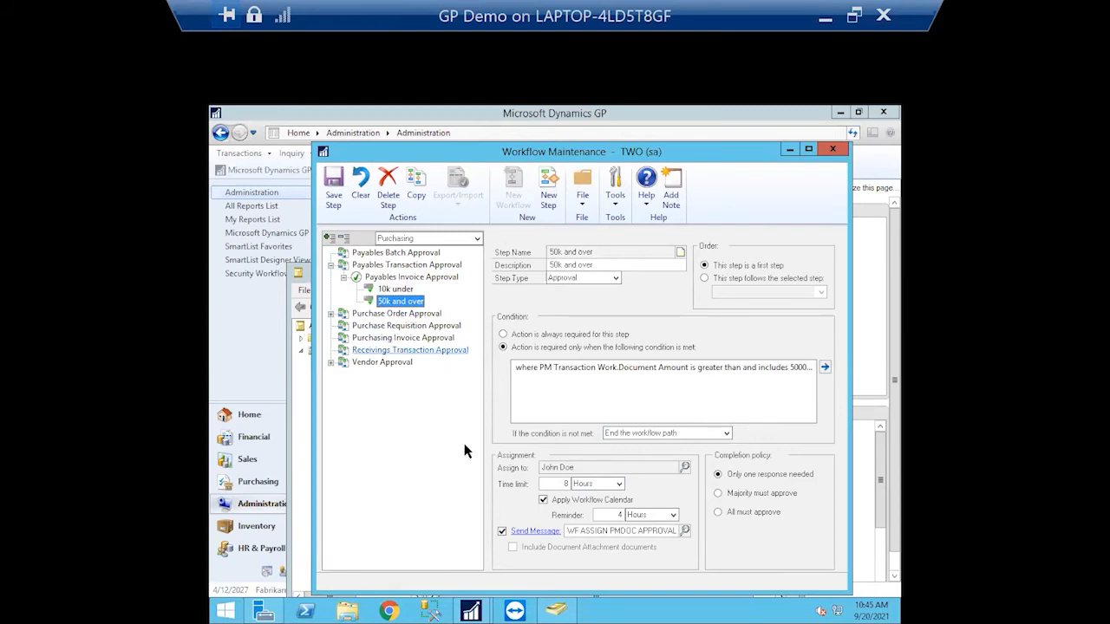
pyautogui.click(361, 196)
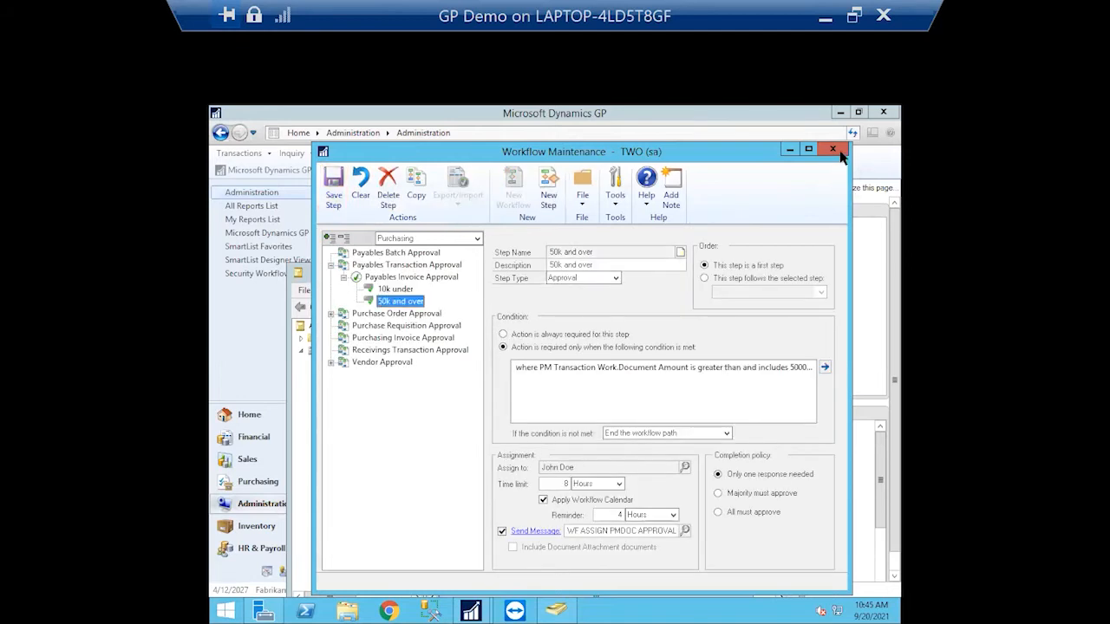
# Close Workflow Maintenance and open Payables Transaction Entry from the Purchasing page
pyautogui.click(834, 152)
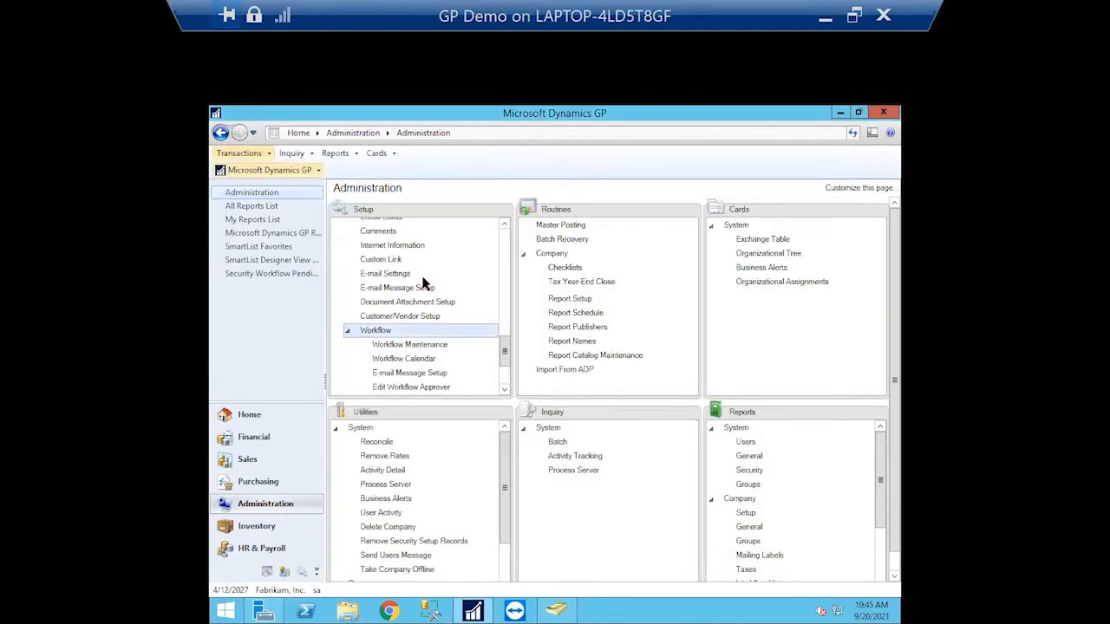
pyautogui.click(275, 477)
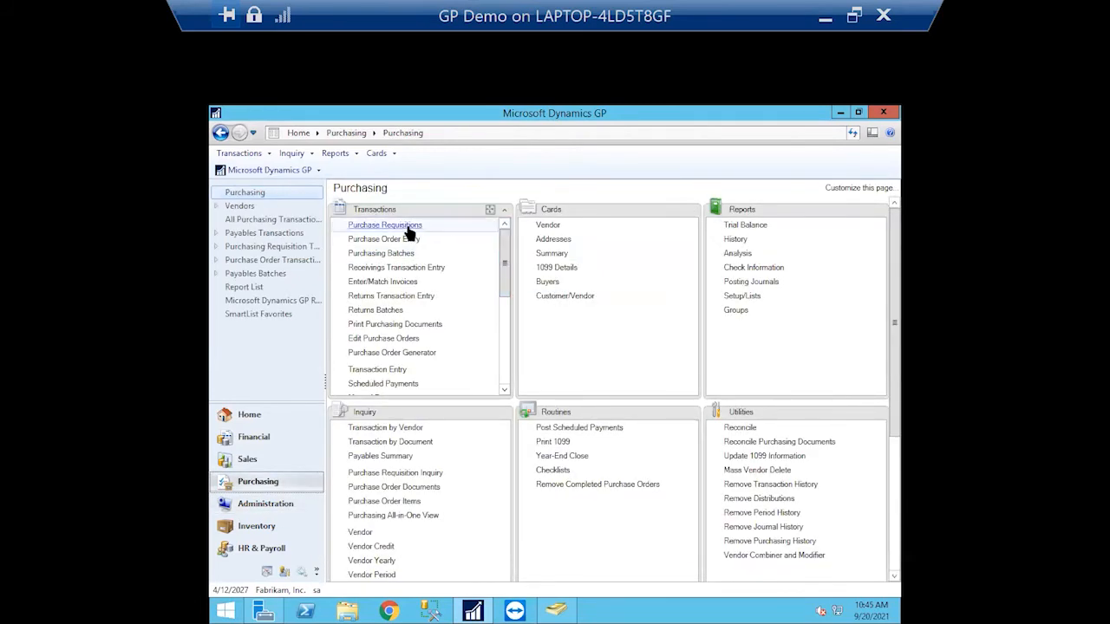
pyautogui.click(379, 371)
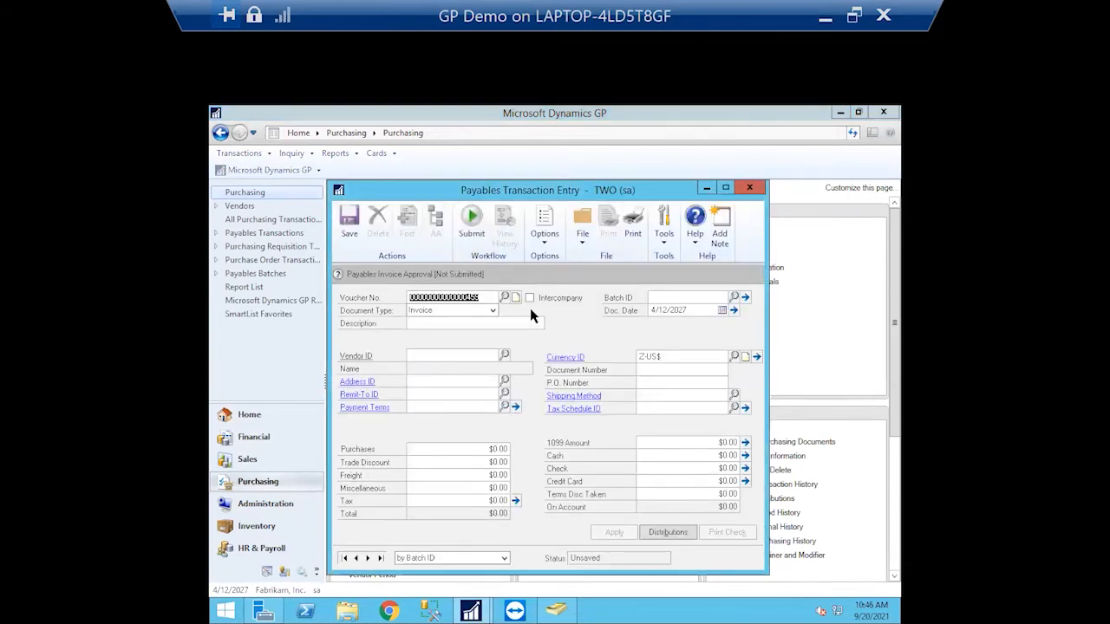
# Try vendor ACETRAVE0001 and dismiss its needs-approval message
pyautogui.moveTo(434, 190); pyautogui.dragTo(424, 170)
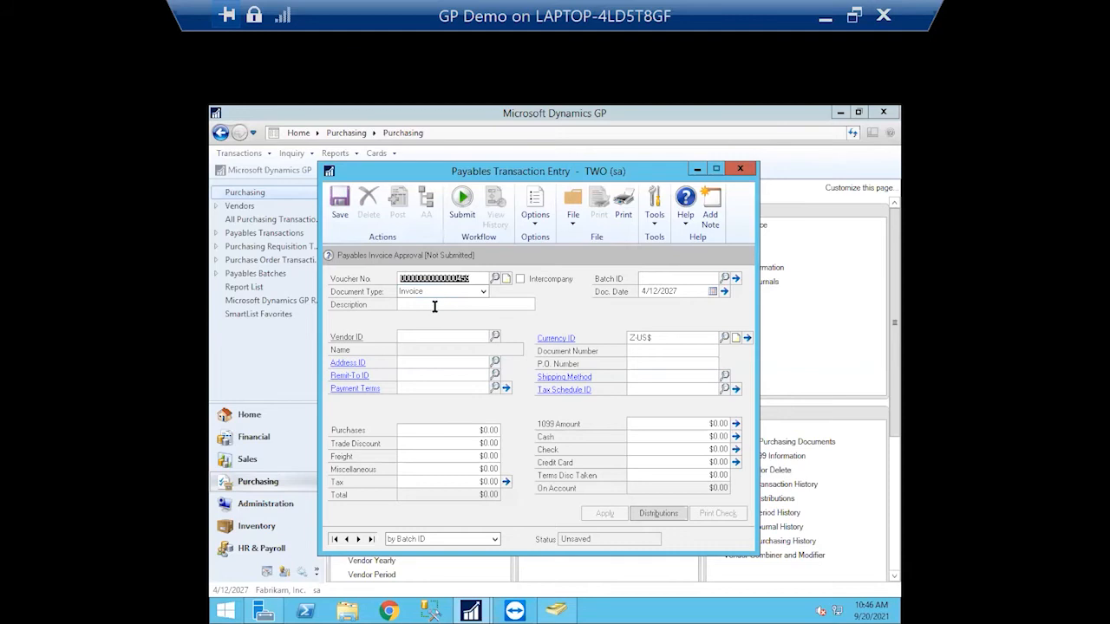
pyautogui.click(434, 306)
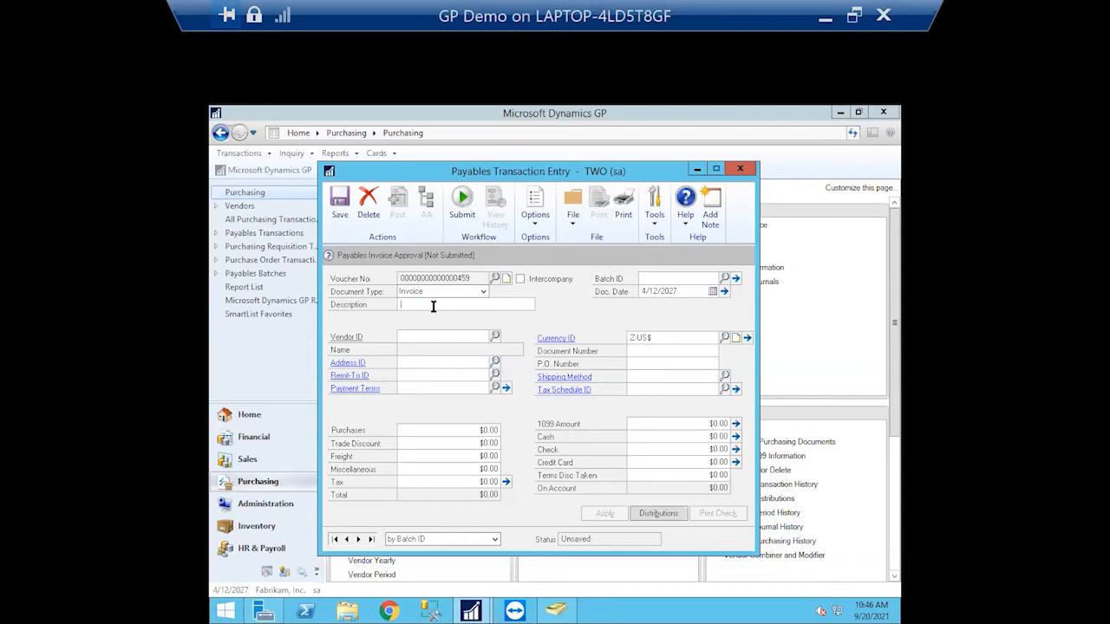
pyautogui.click(495, 336)
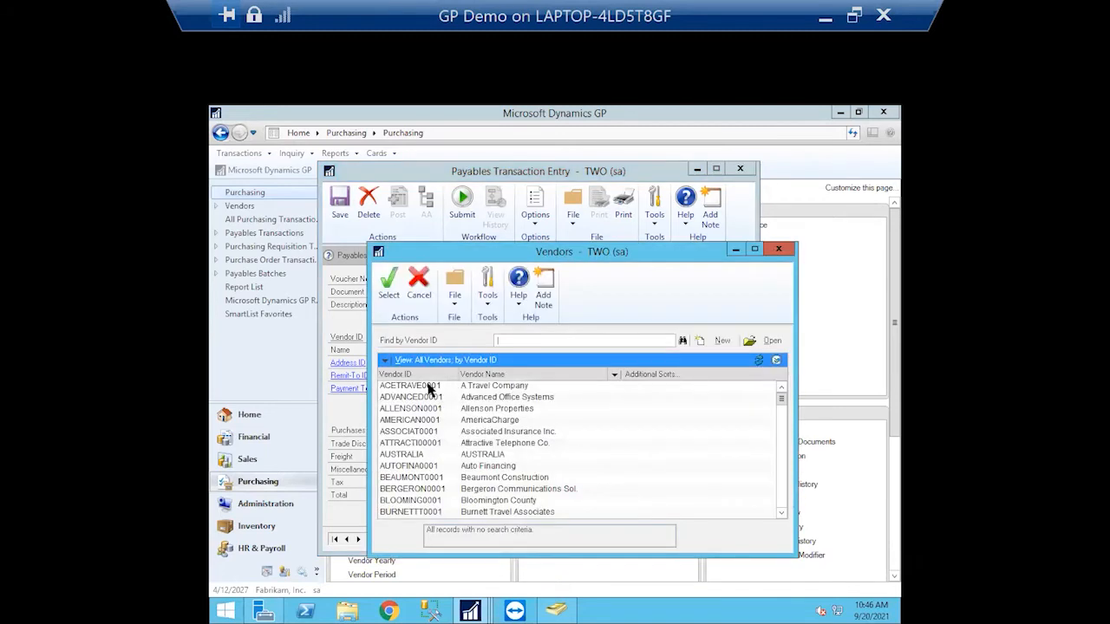
pyautogui.click(419, 386)
pyautogui.click(395, 302)
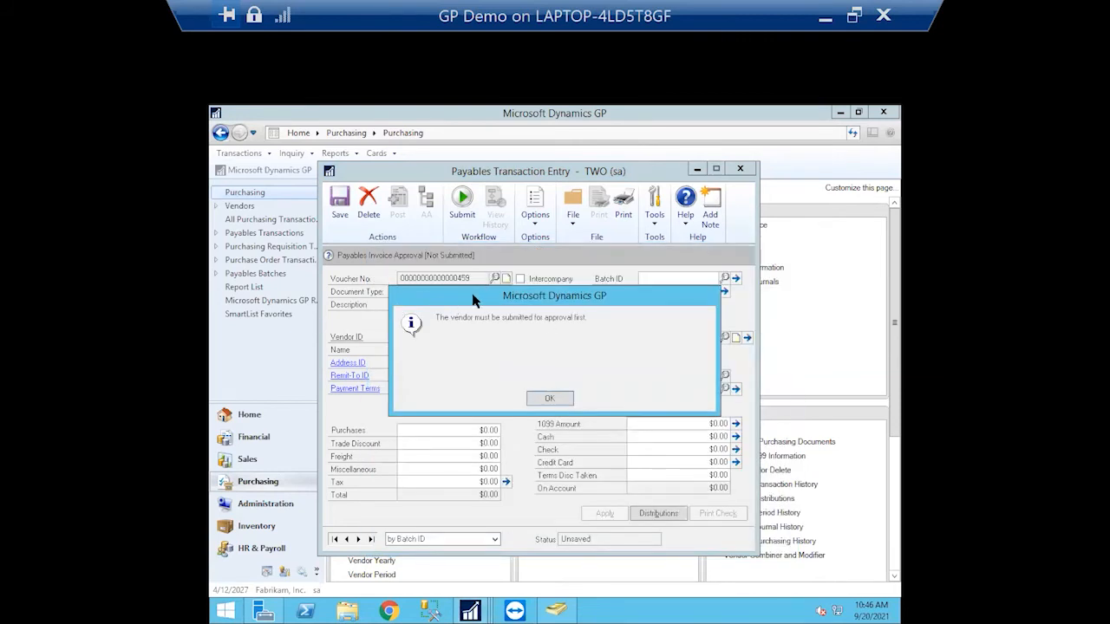
pyautogui.click(565, 401)
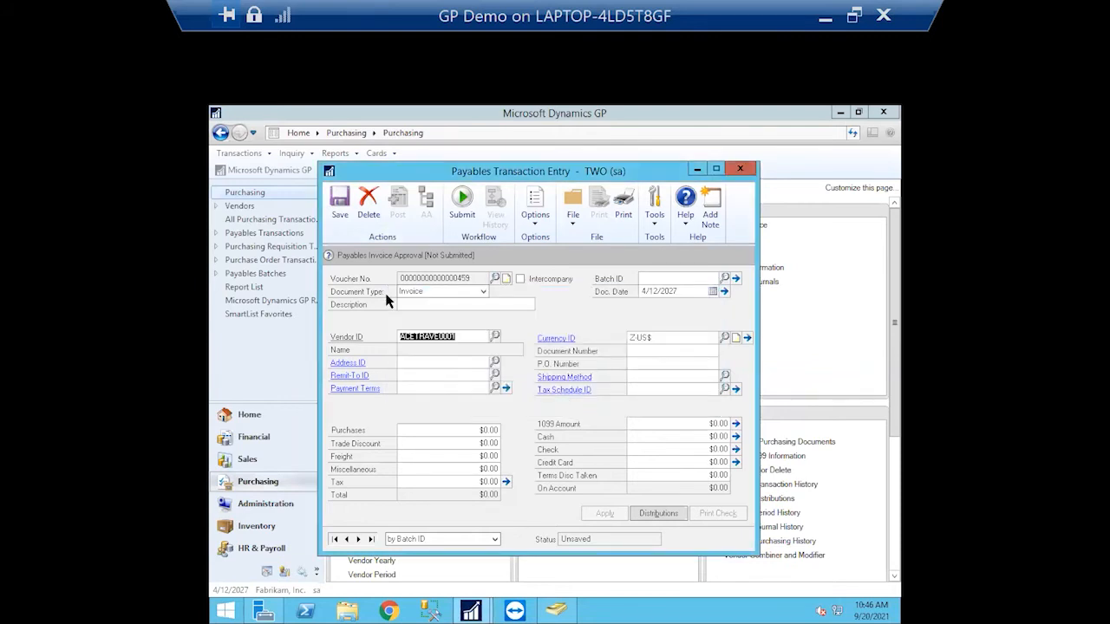
# Set the vendor to Allenson Properties (ALLENSON0001) and enter batch ID TESTGP
pyautogui.click(494, 336)
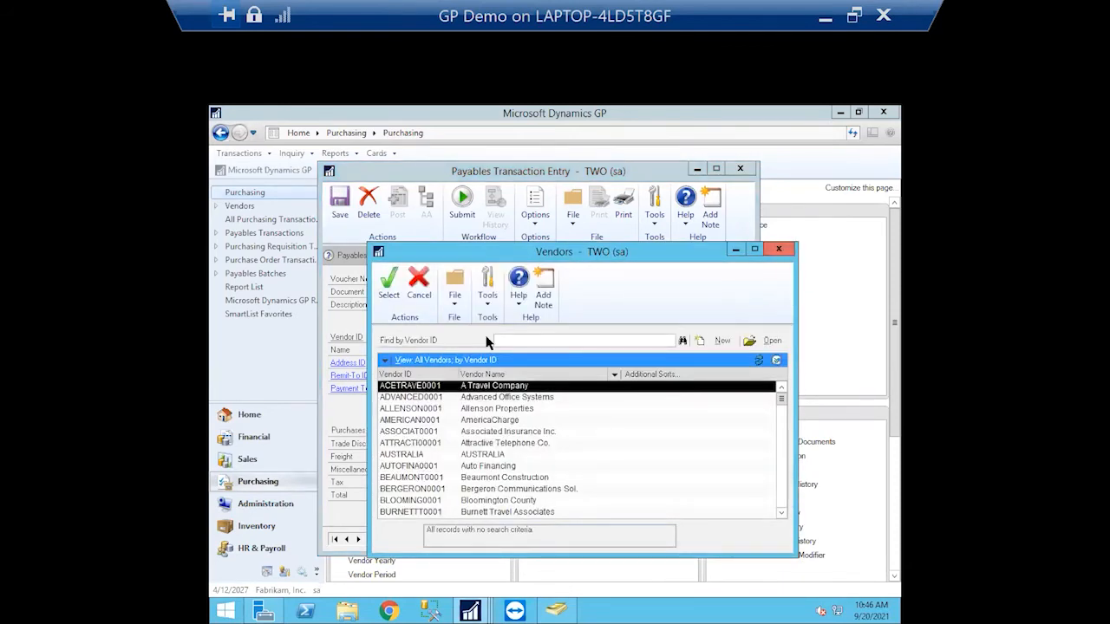
pyautogui.click(423, 408)
pyautogui.click(392, 295)
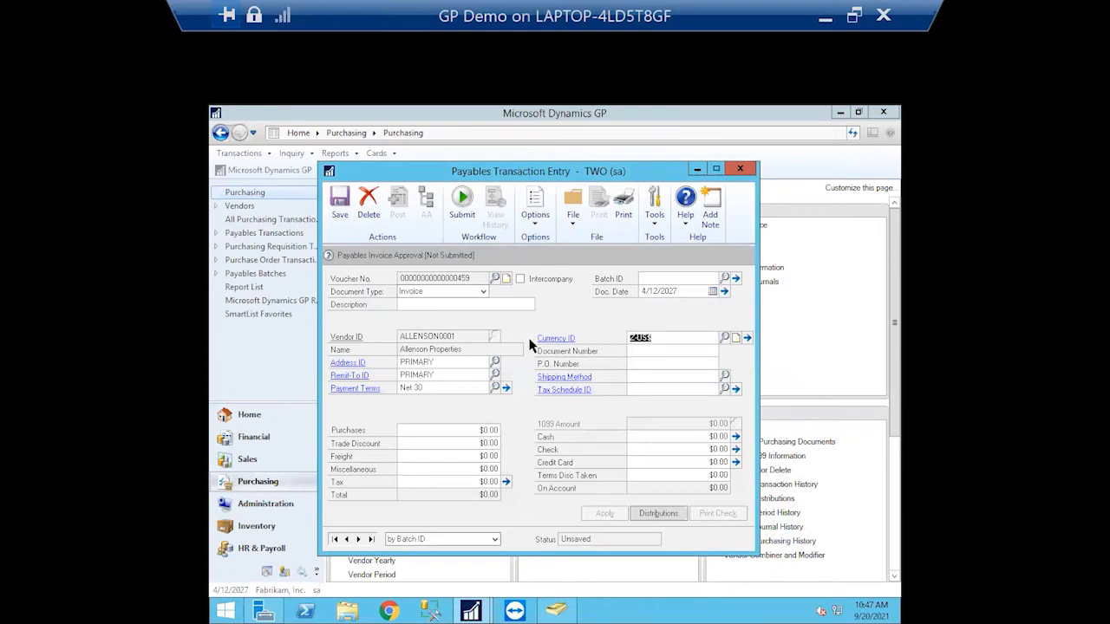
pyautogui.click(461, 303)
pyautogui.click(655, 275)
pyautogui.write('TESTGP')
# Create and save the new TESTGP batch
pyautogui.click(464, 431)
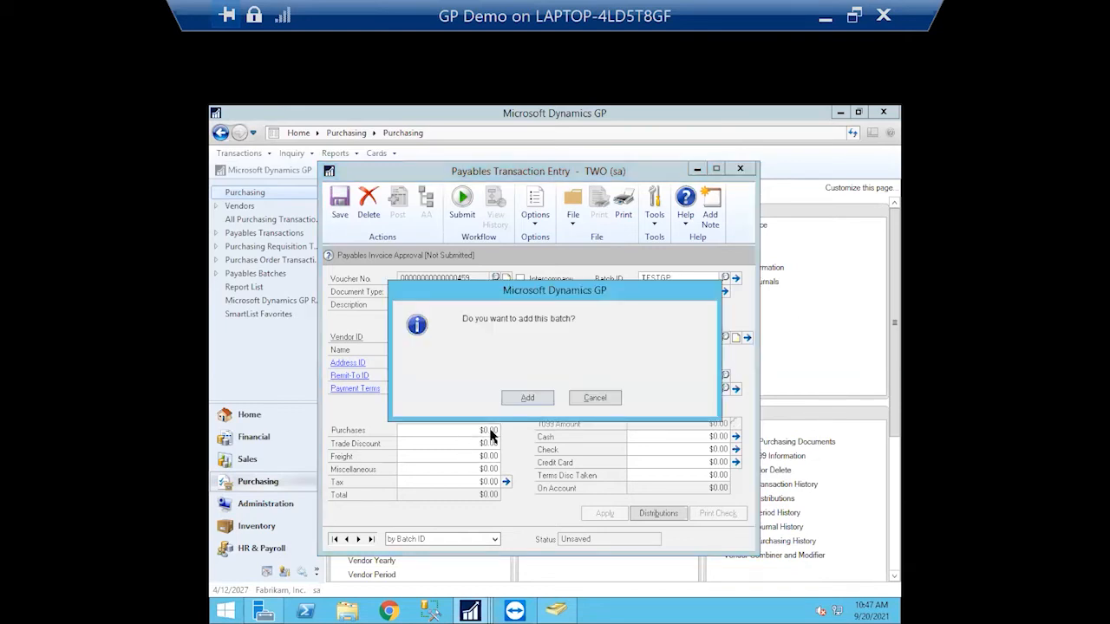
pyautogui.click(526, 397)
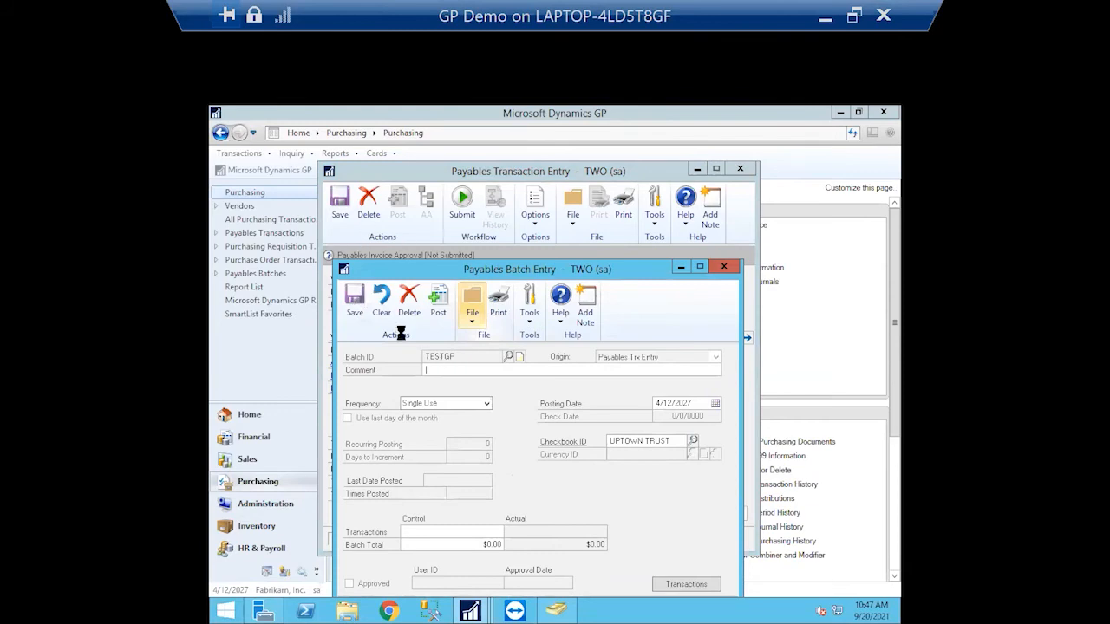
pyautogui.click(364, 309)
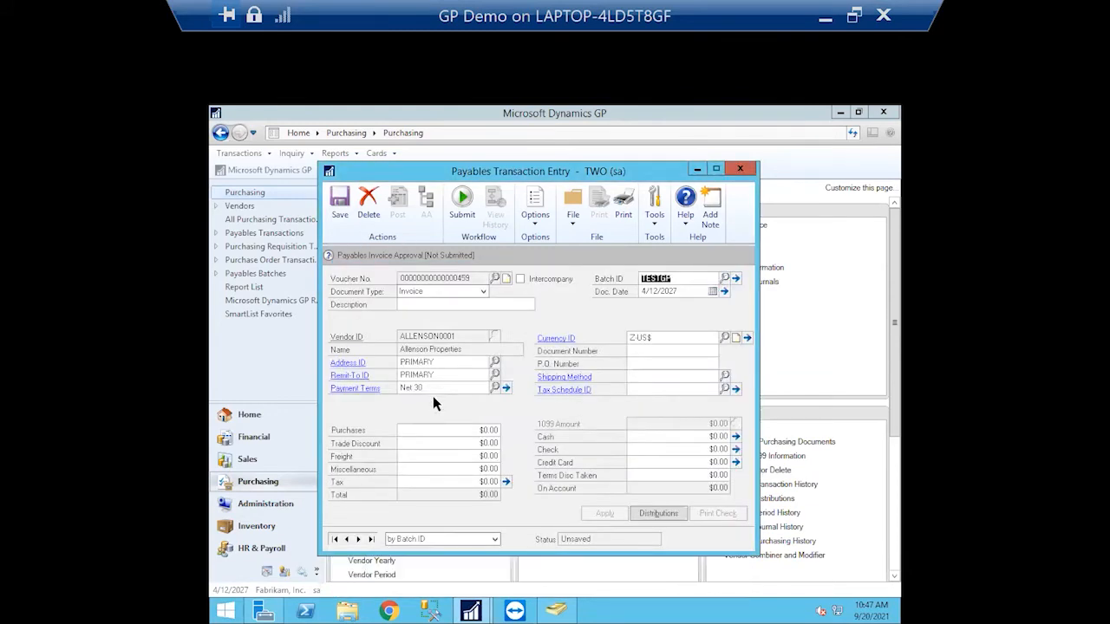
# Enter a $10,000.00 purchase amount, accept the distributions, and set document number 123
pyautogui.moveTo(473, 430); pyautogui.dragTo(509, 425)
pyautogui.doubleClick(482, 430)
pyautogui.write('10,000.')
pyautogui.click(479, 455)
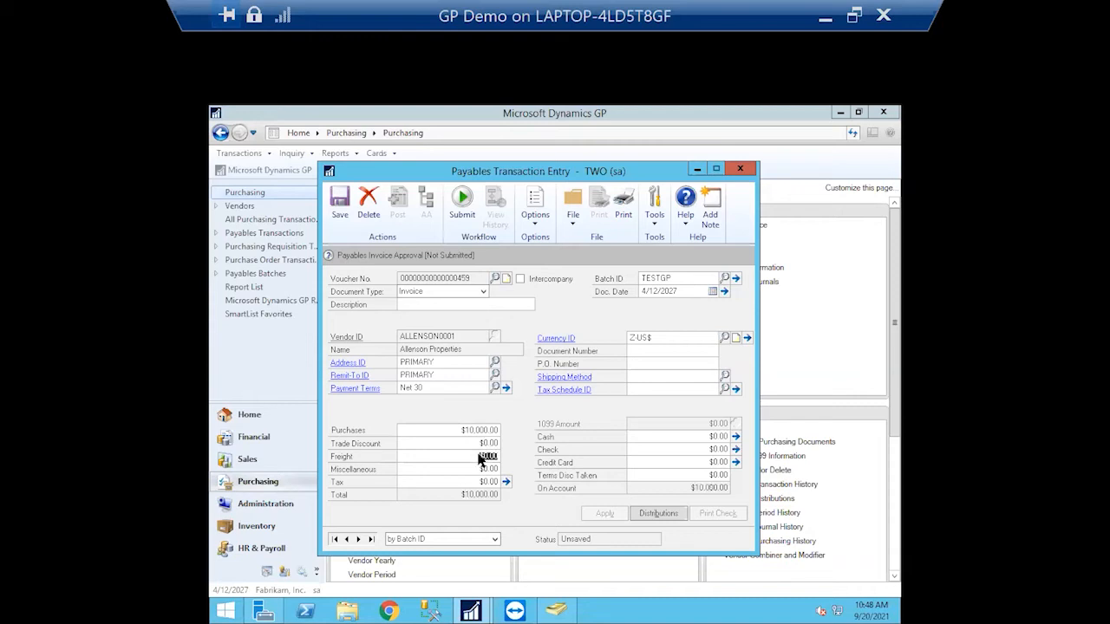
pyautogui.click(666, 518)
pyautogui.click(665, 513)
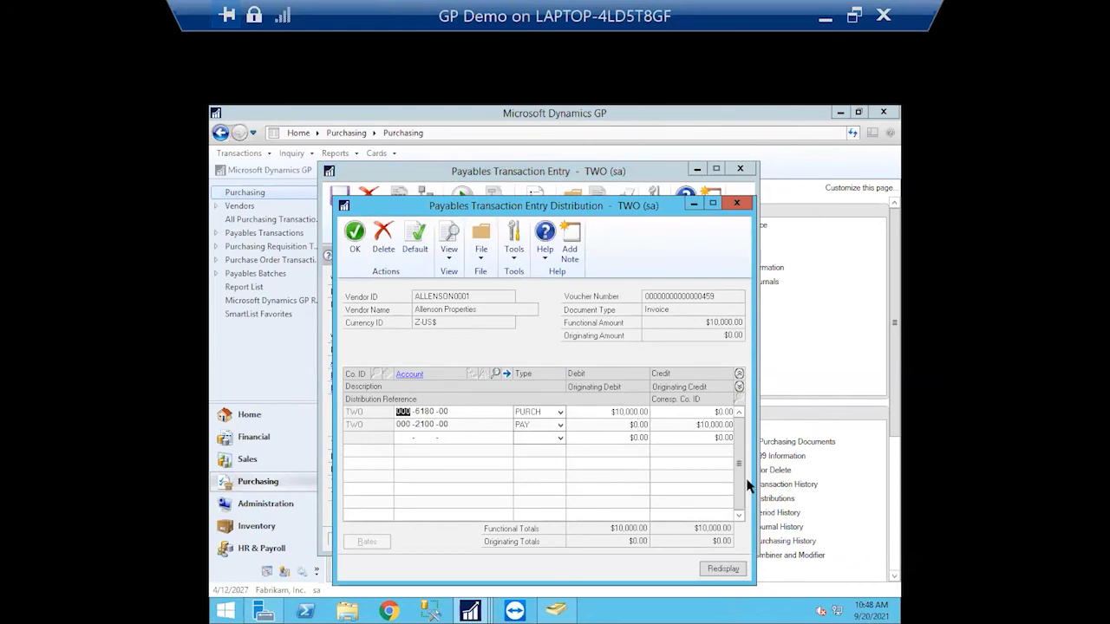
pyautogui.click(358, 239)
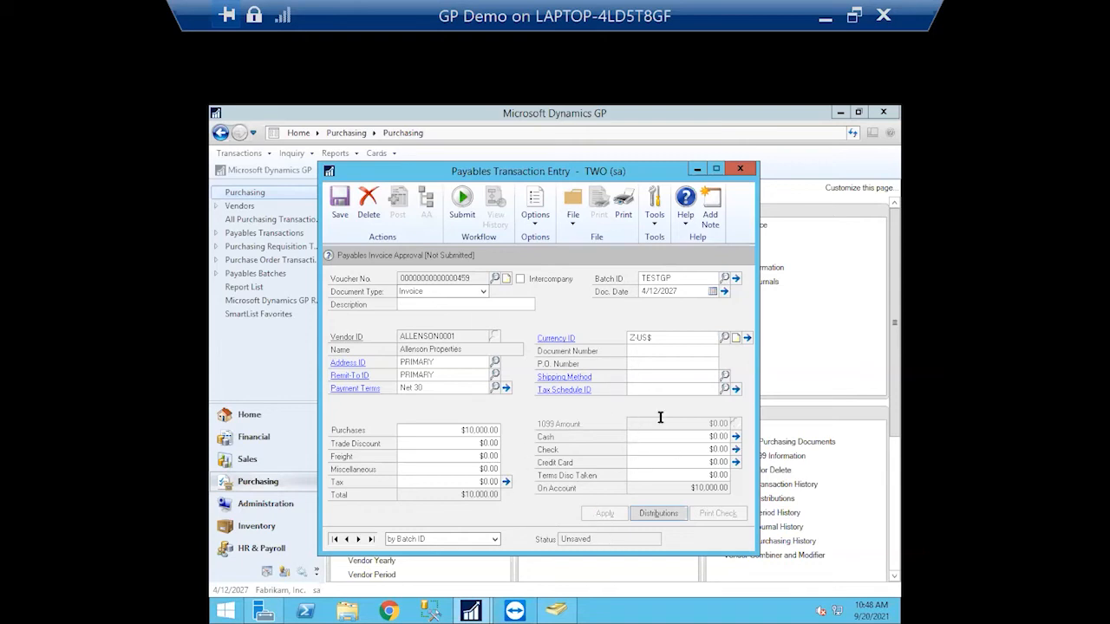
pyautogui.click(672, 352)
pyautogui.write('123')
# Save the $10,000 invoice, clear the required-fields message, and reopen TESTGP voucher ending 459
pyautogui.click(336, 205)
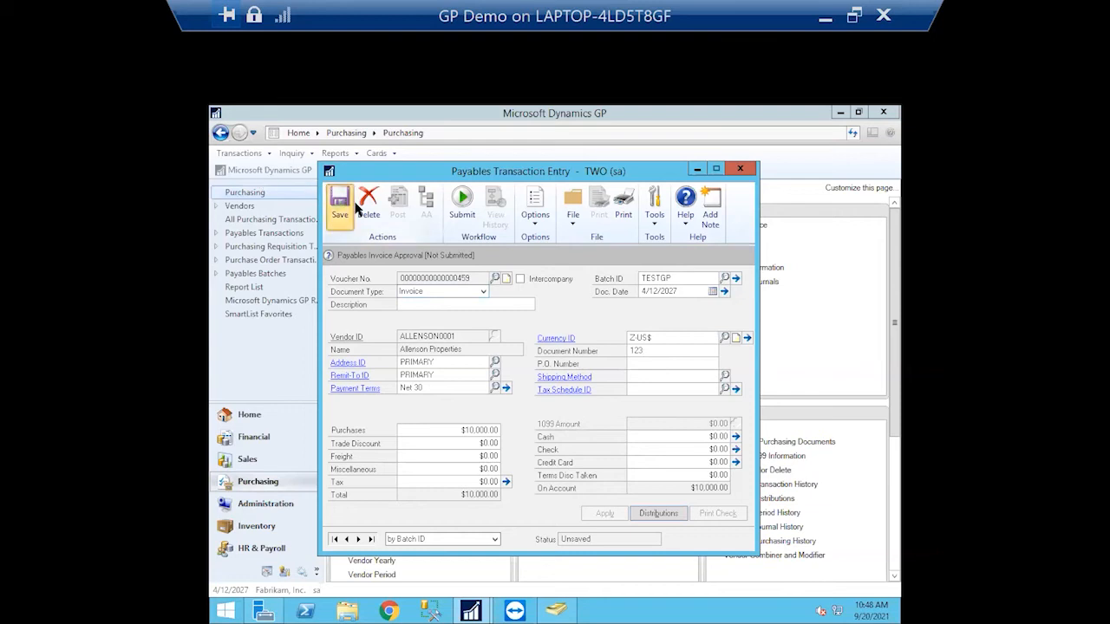
pyautogui.click(339, 212)
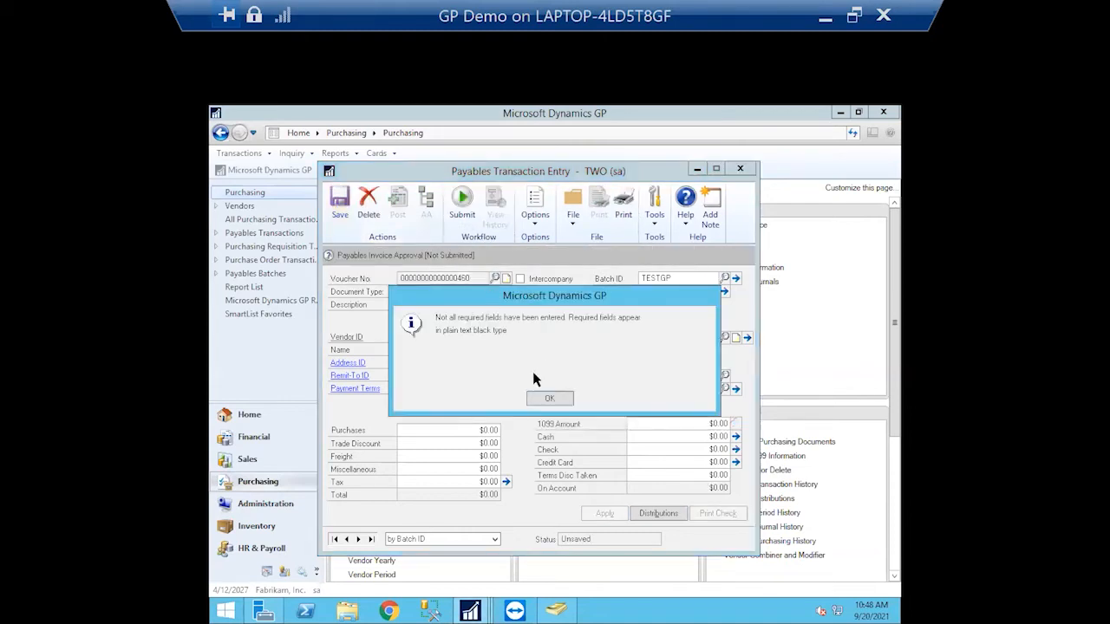
pyautogui.click(550, 398)
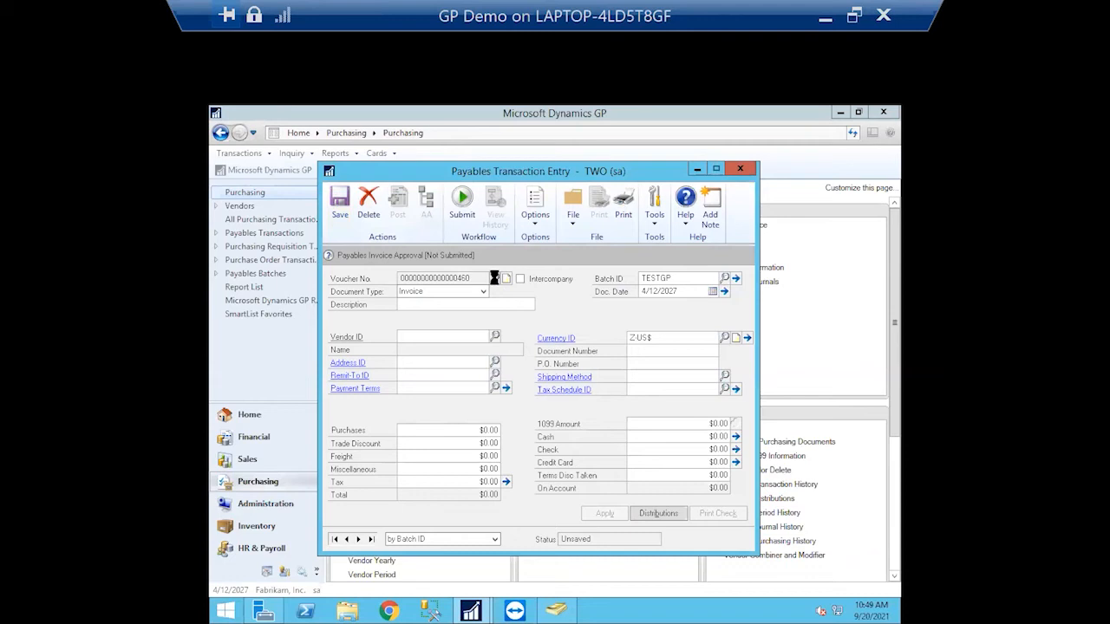
pyautogui.click(499, 277)
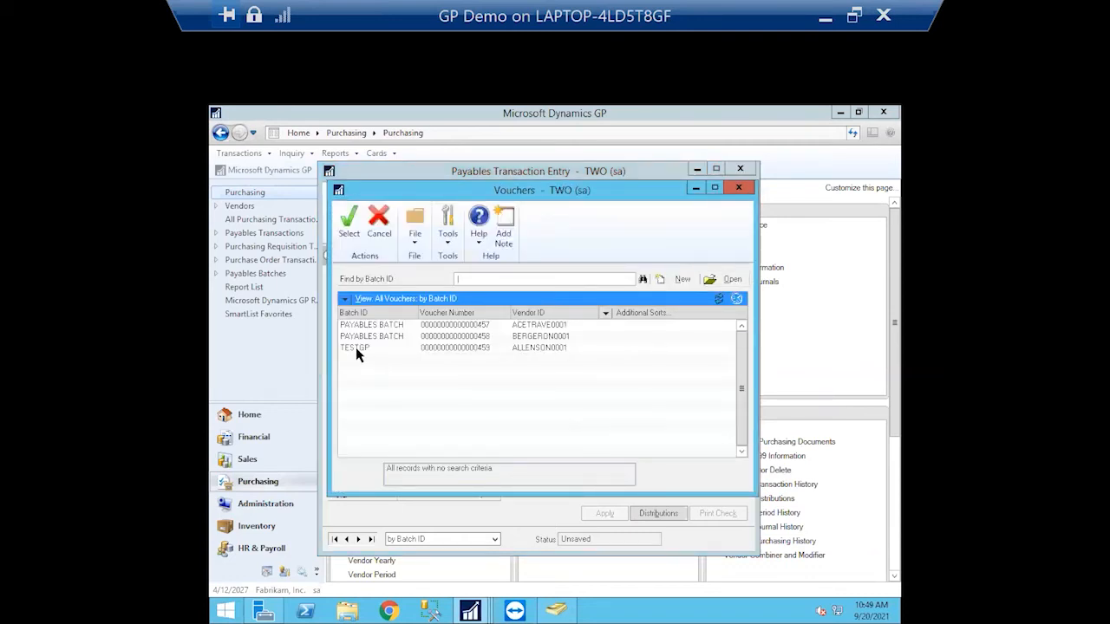
pyautogui.click(356, 347)
pyautogui.click(349, 222)
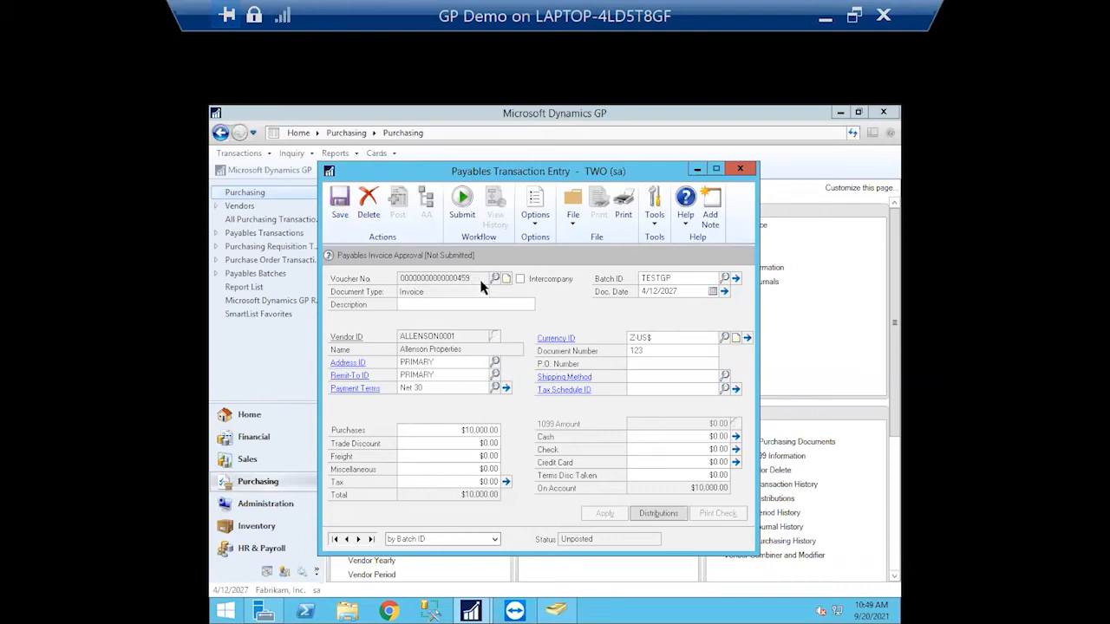
# Submit the $10,000.00 invoice to the approval workflow with the comment 'Please Approve'
pyautogui.click(462, 201)
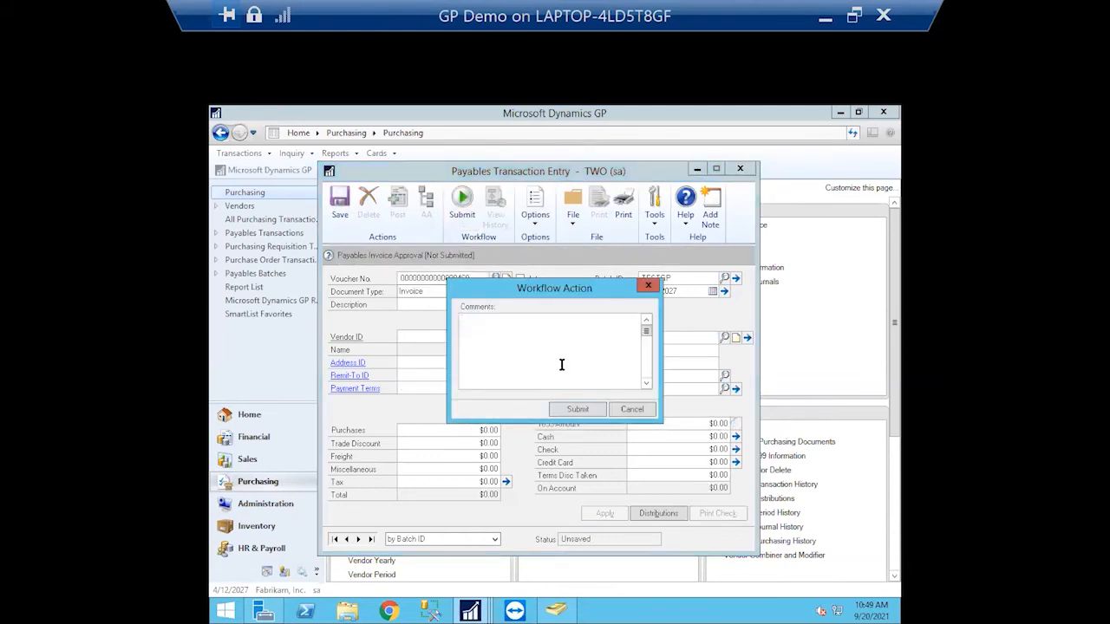
pyautogui.write('Please Approve')
pyautogui.click(577, 409)
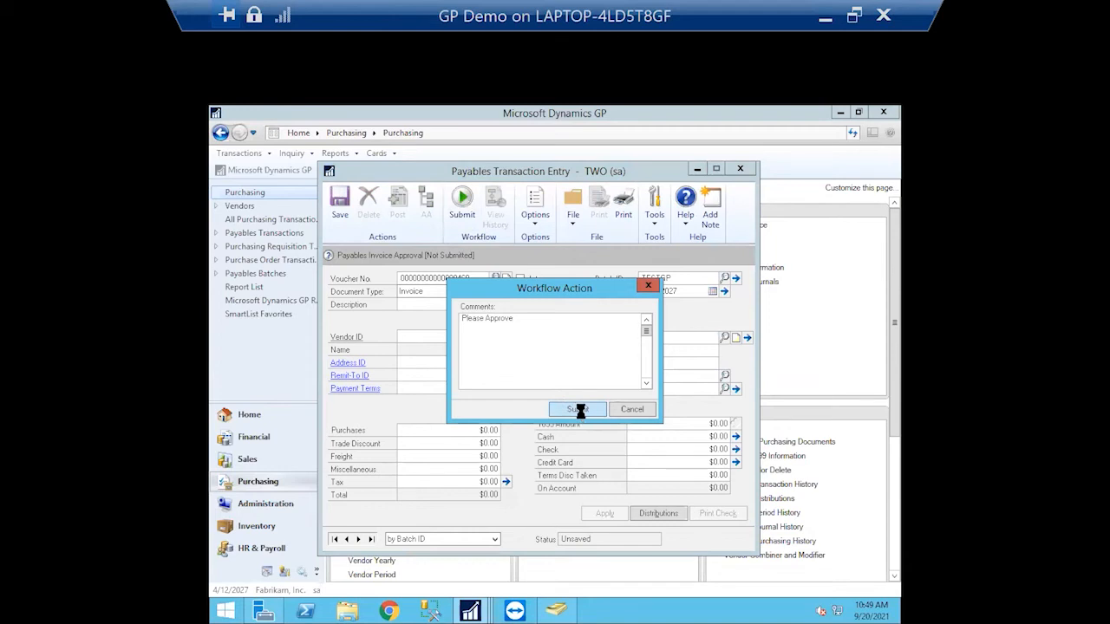
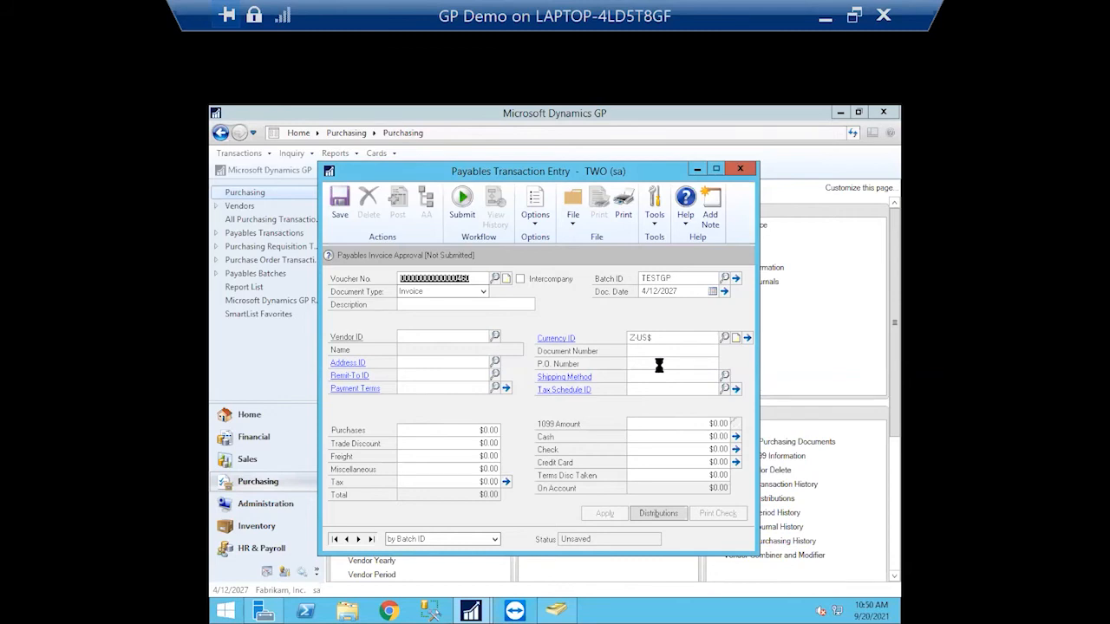
pyautogui.click(482, 277)
pyautogui.write('9')
pyautogui.press('Tab')
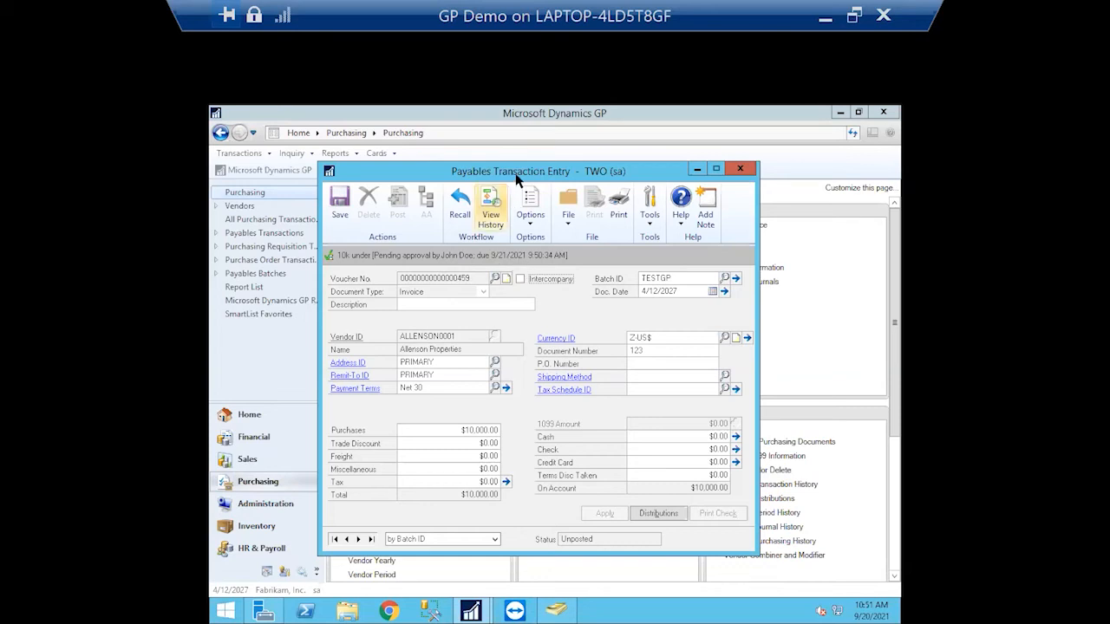
pyautogui.moveTo(519, 173); pyautogui.dragTo(649, 178)
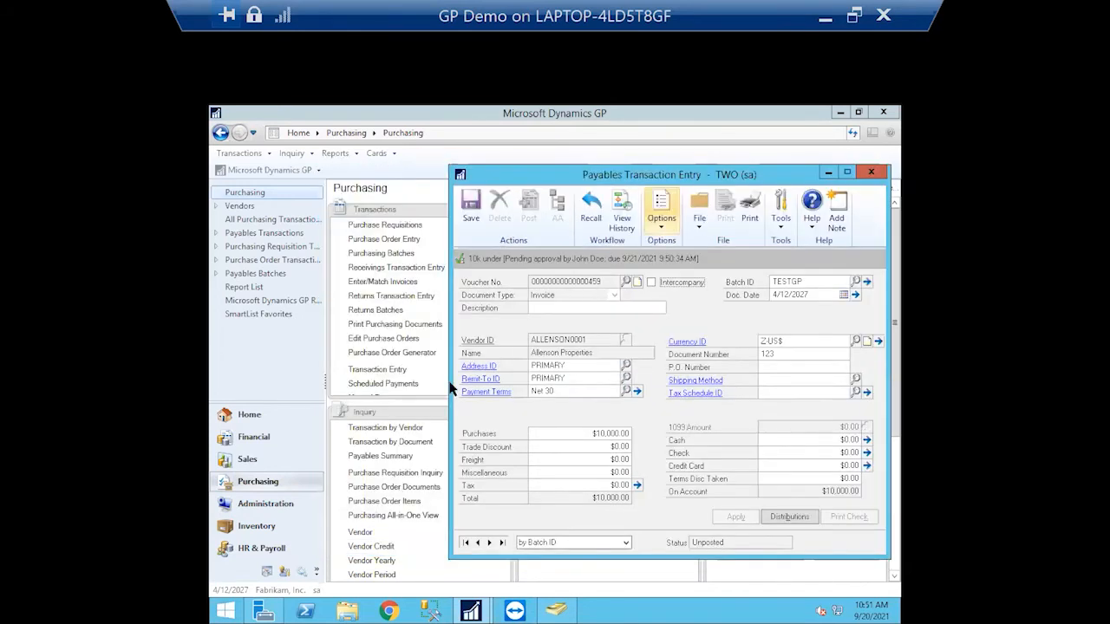
# Go to Administration, expand the Workflow setup entries, and close the Workflow Calendar
pyautogui.click(282, 507)
pyautogui.click(282, 507)
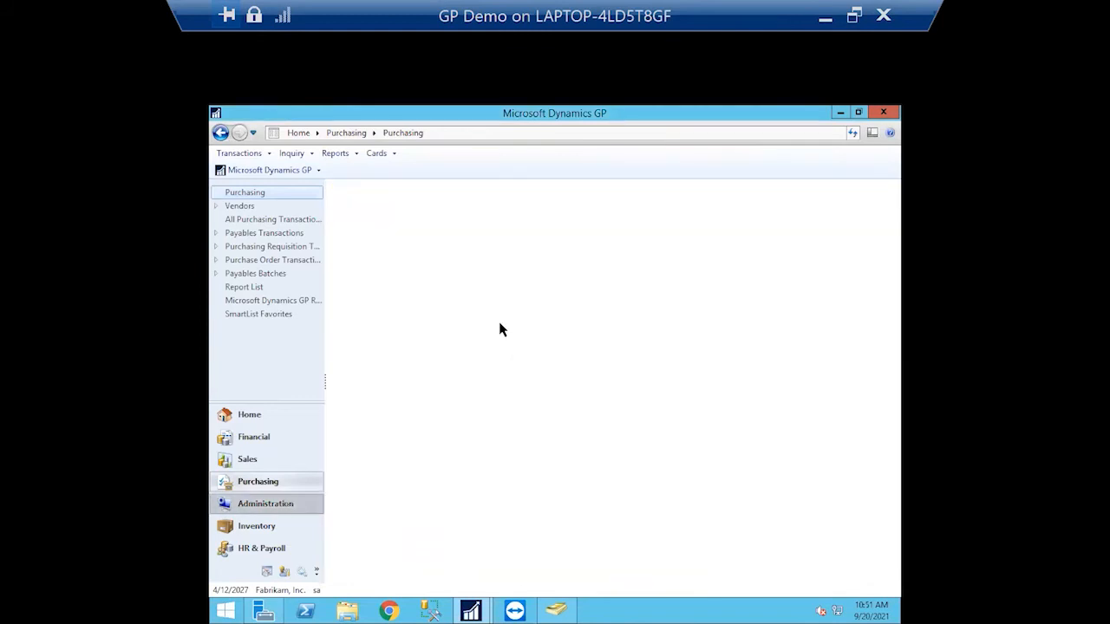
pyautogui.moveTo(508, 278); pyautogui.dragTo(506, 378)
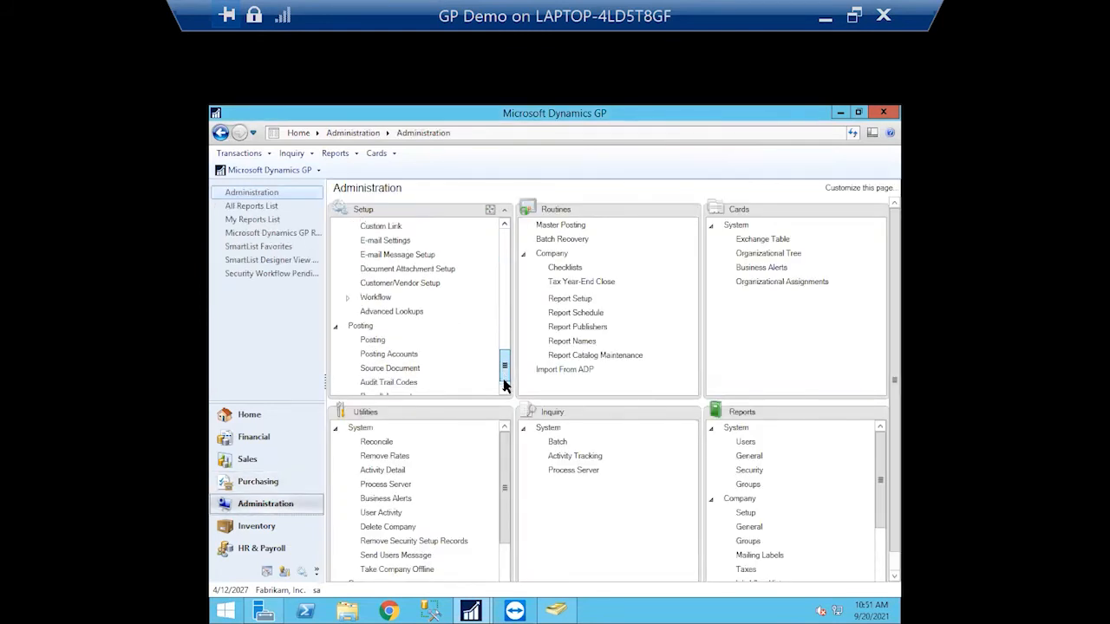
pyautogui.click(346, 289)
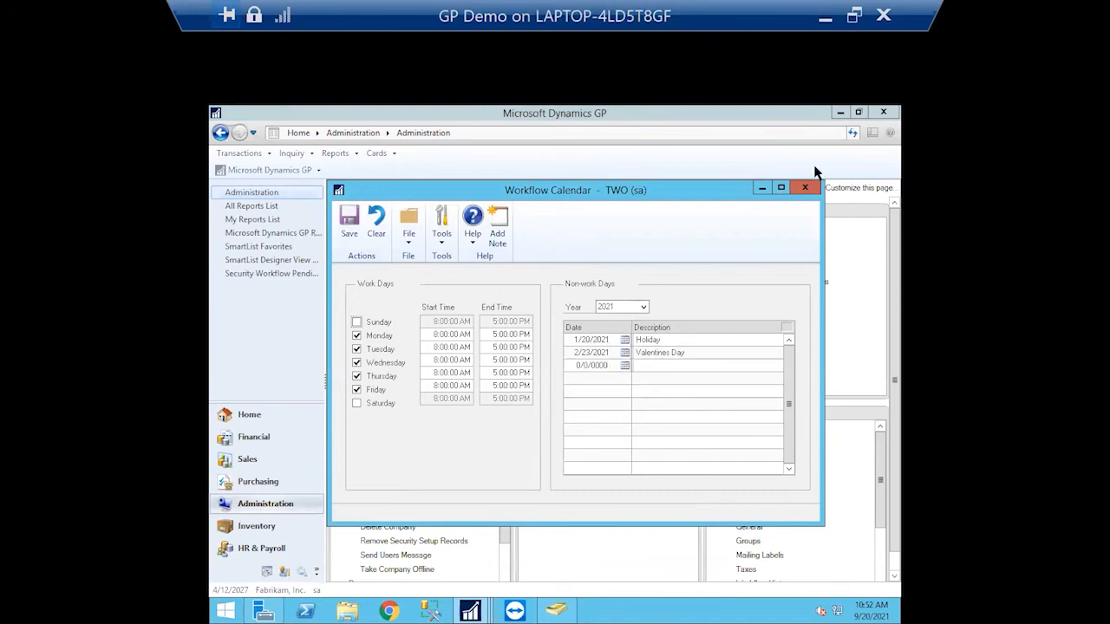
pyautogui.click(805, 187)
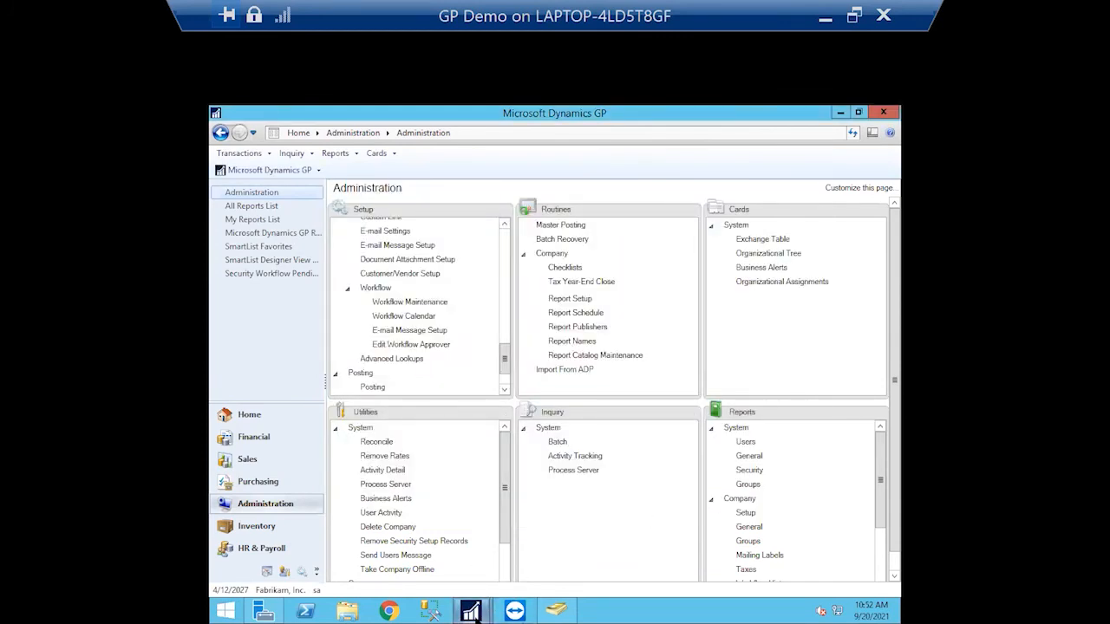
# Show voucher 459's workflow history, with the 10k under step pending approval
pyautogui.moveTo(472, 614)
pyautogui.click(530, 545)
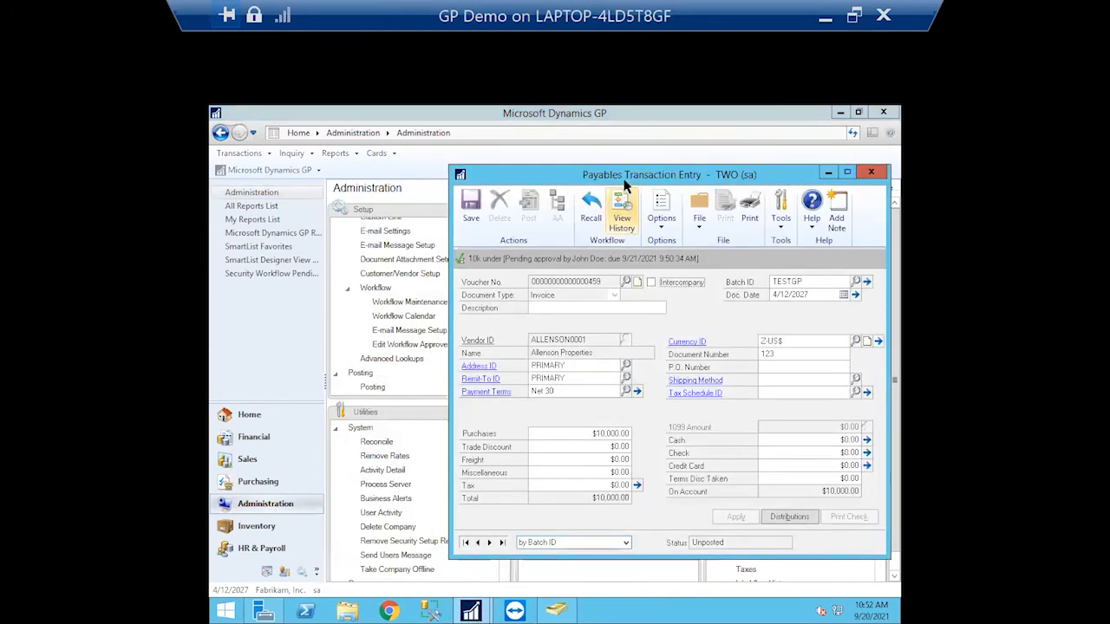
pyautogui.moveTo(624, 181); pyautogui.dragTo(557, 173)
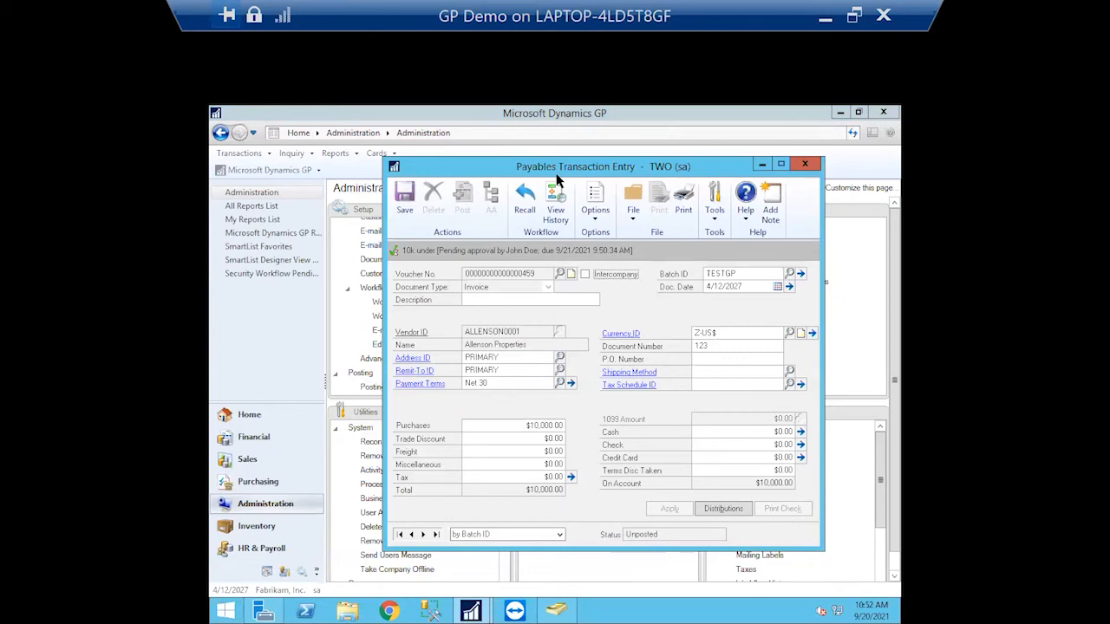
pyautogui.click(562, 220)
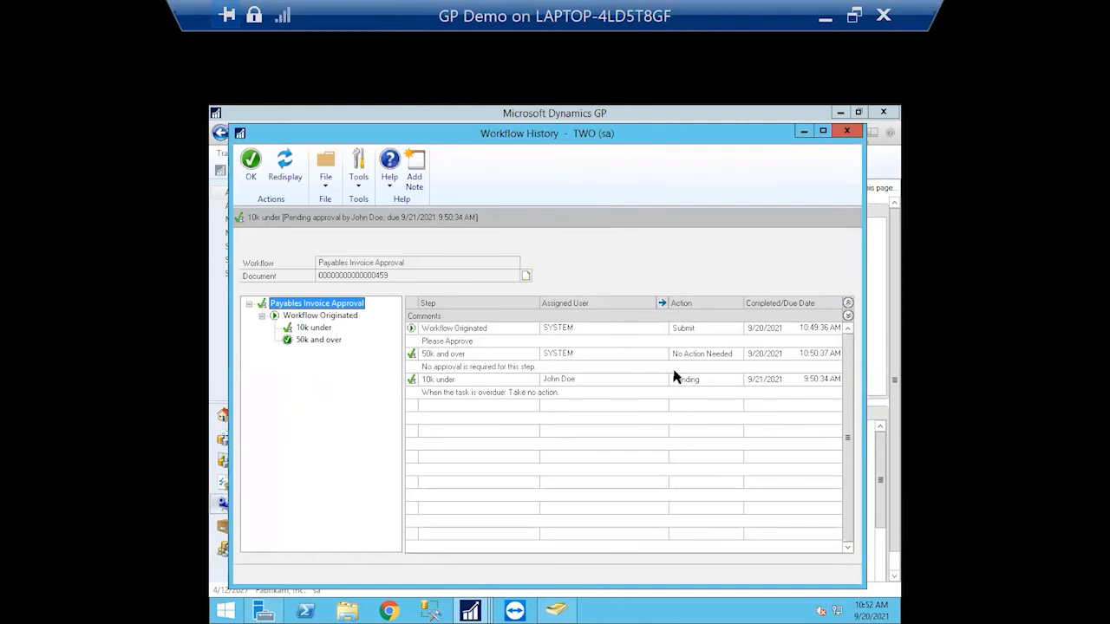
pyautogui.click(456, 348)
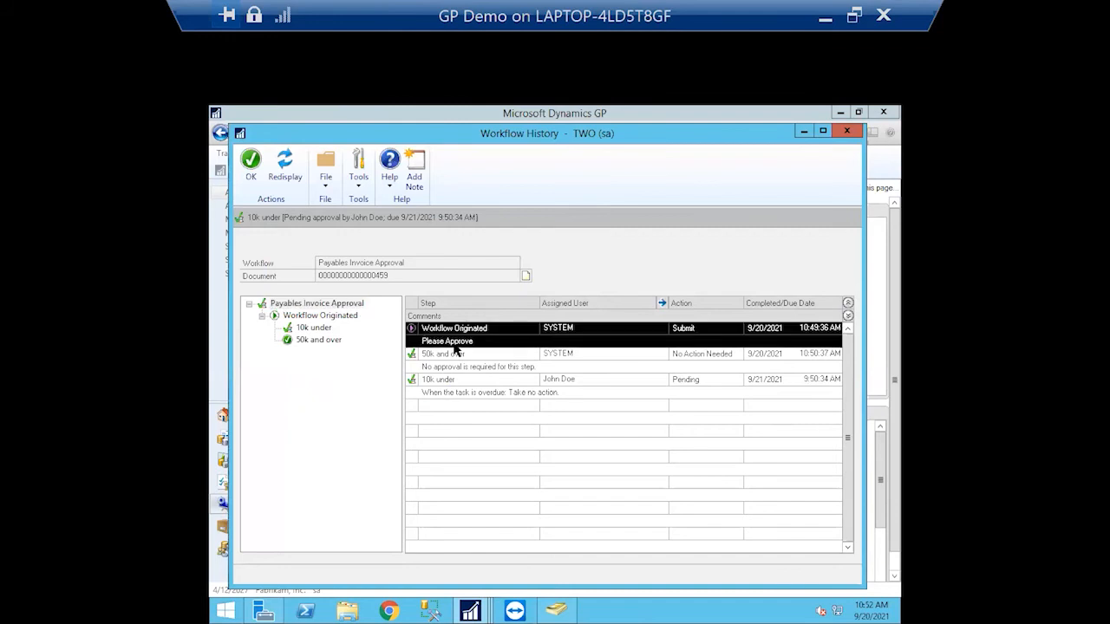
pyautogui.moveTo(865, 347); pyautogui.dragTo(885, 350)
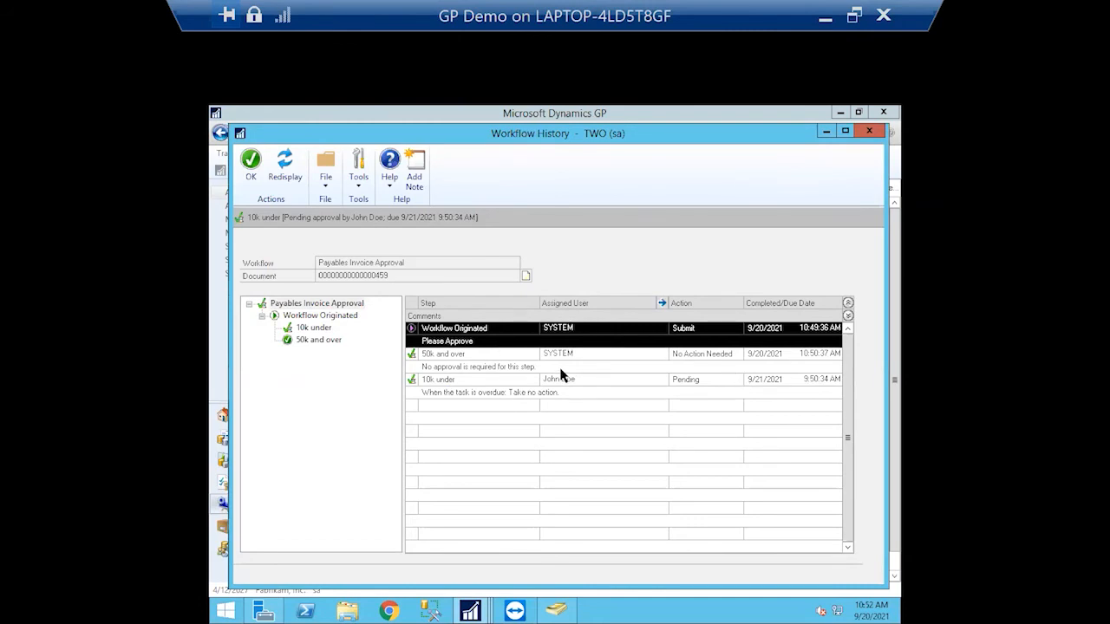
pyautogui.click(663, 304)
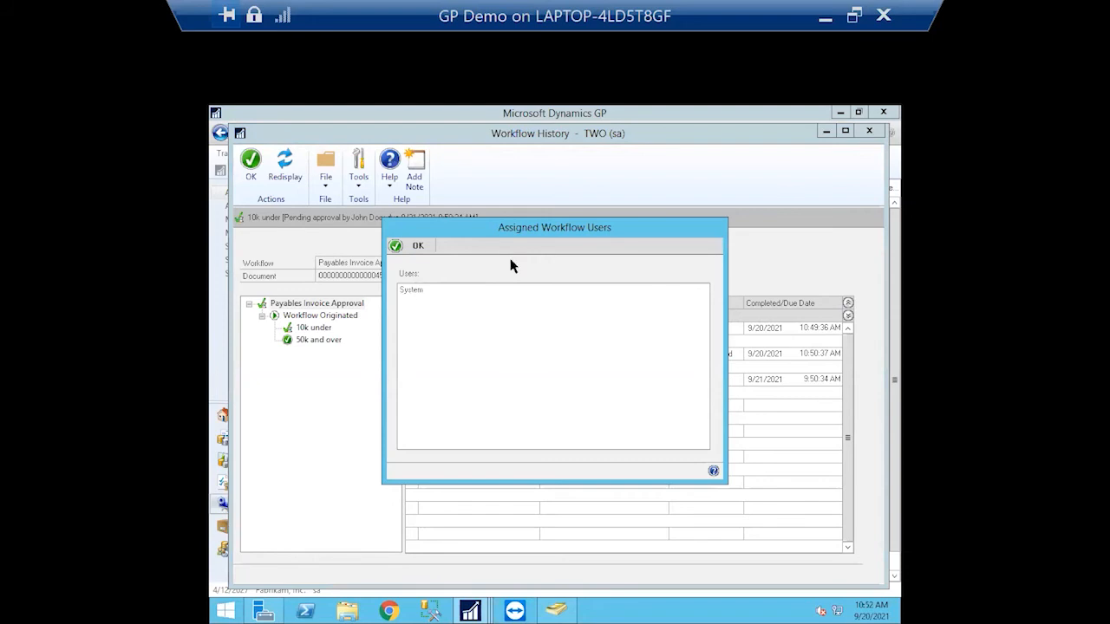
pyautogui.click(414, 245)
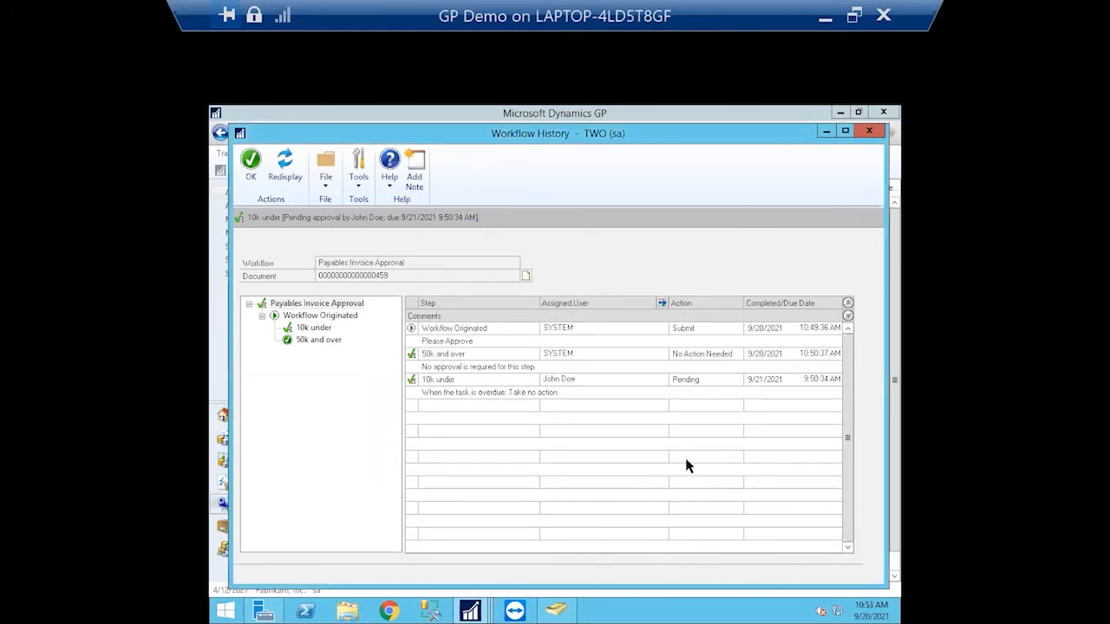
pyautogui.click(732, 330)
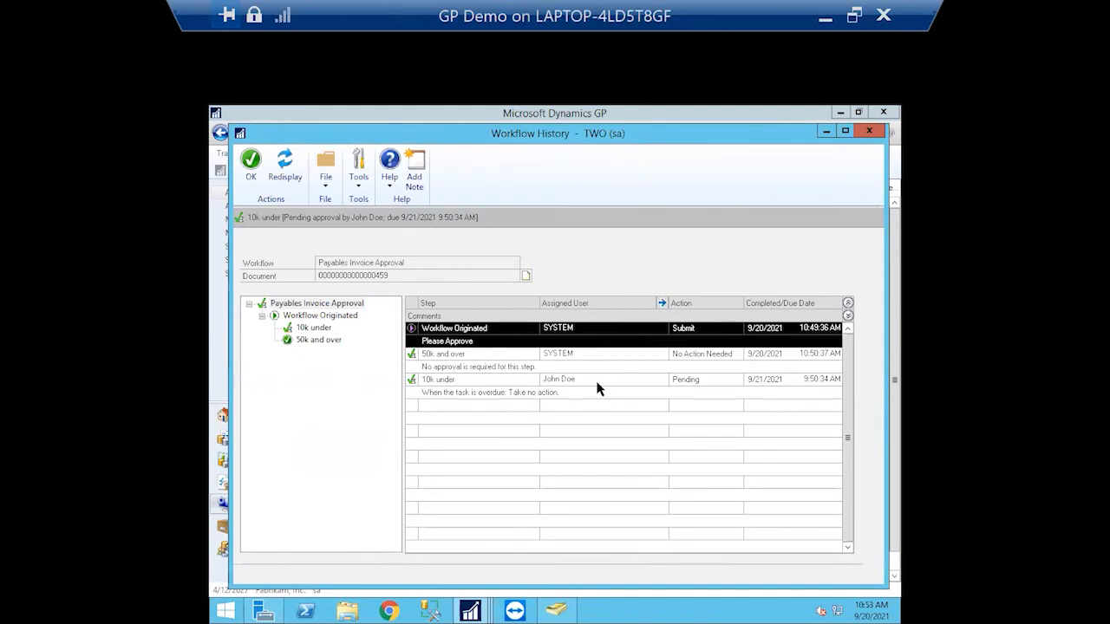
pyautogui.click(596, 384)
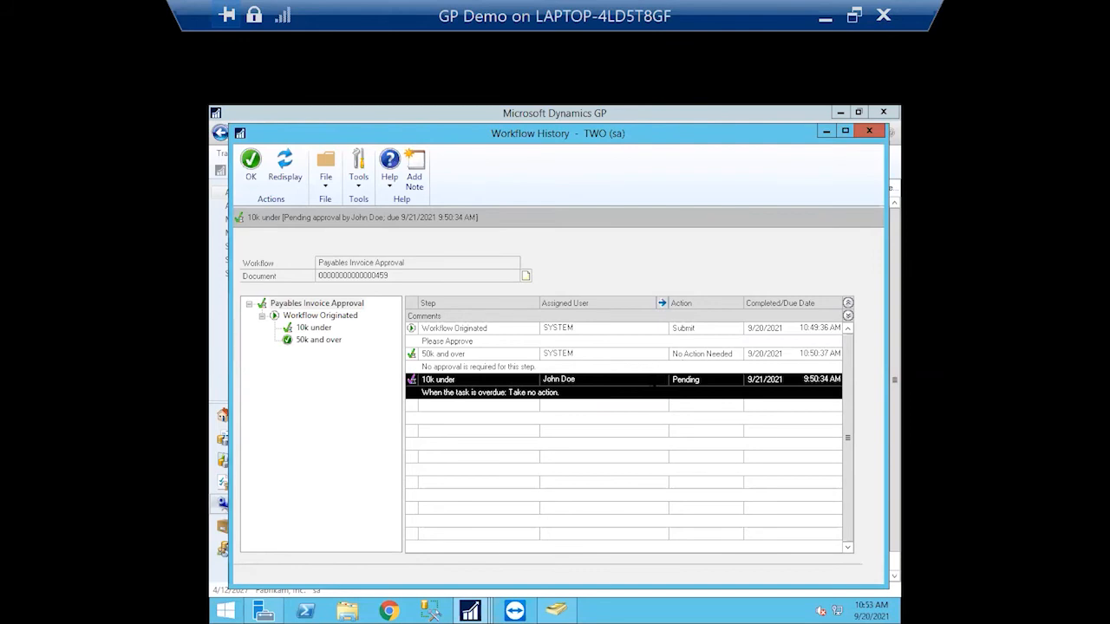
pyautogui.click(583, 331)
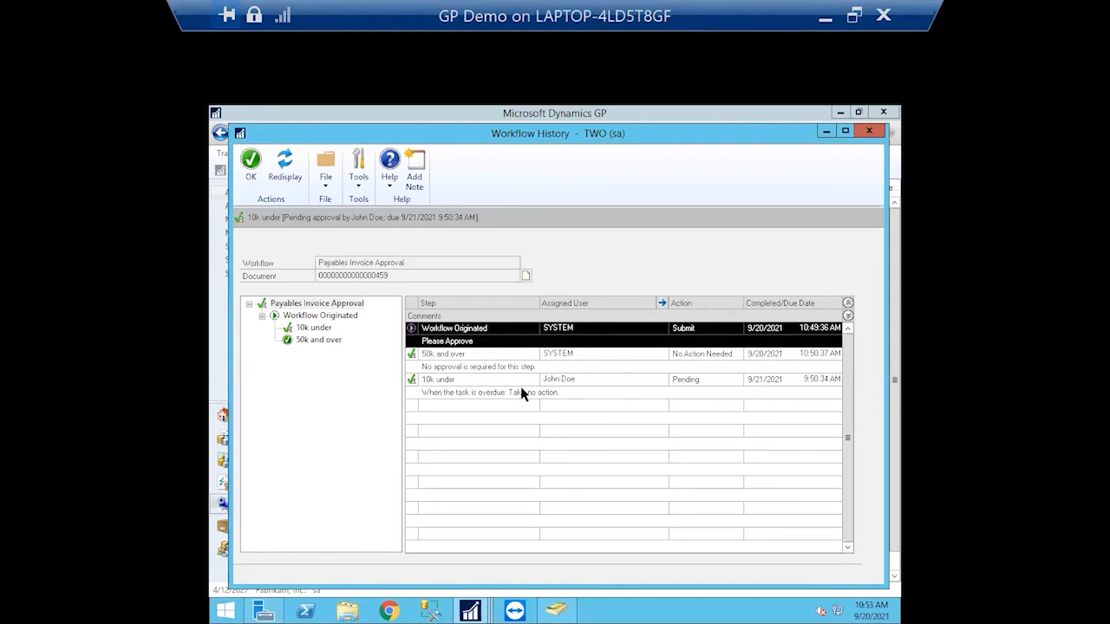
pyautogui.click(438, 398)
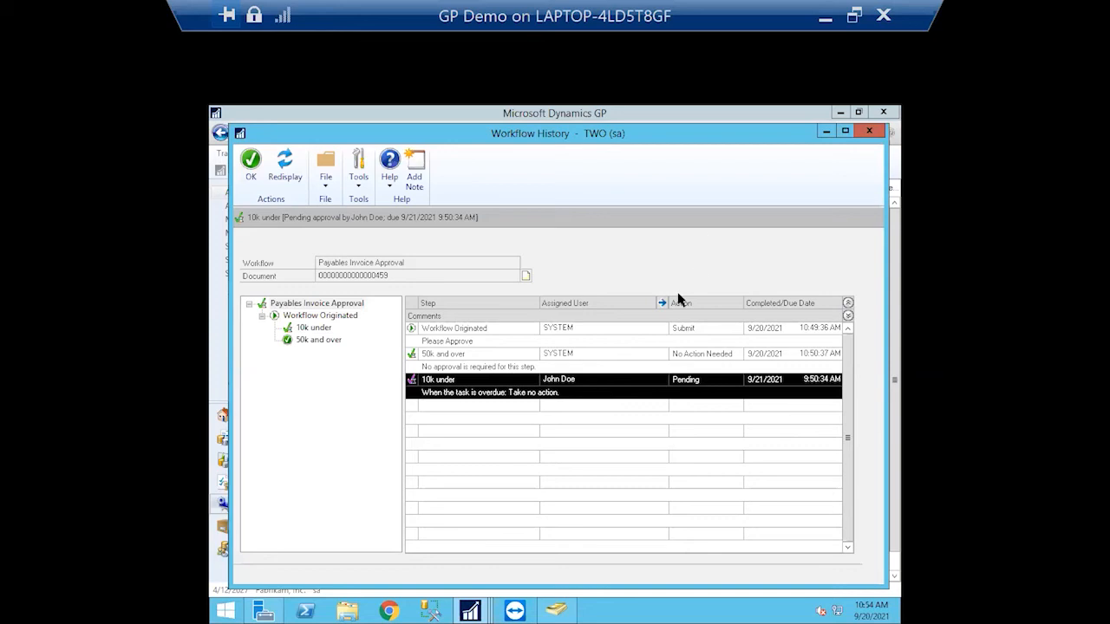
pyautogui.click(663, 302)
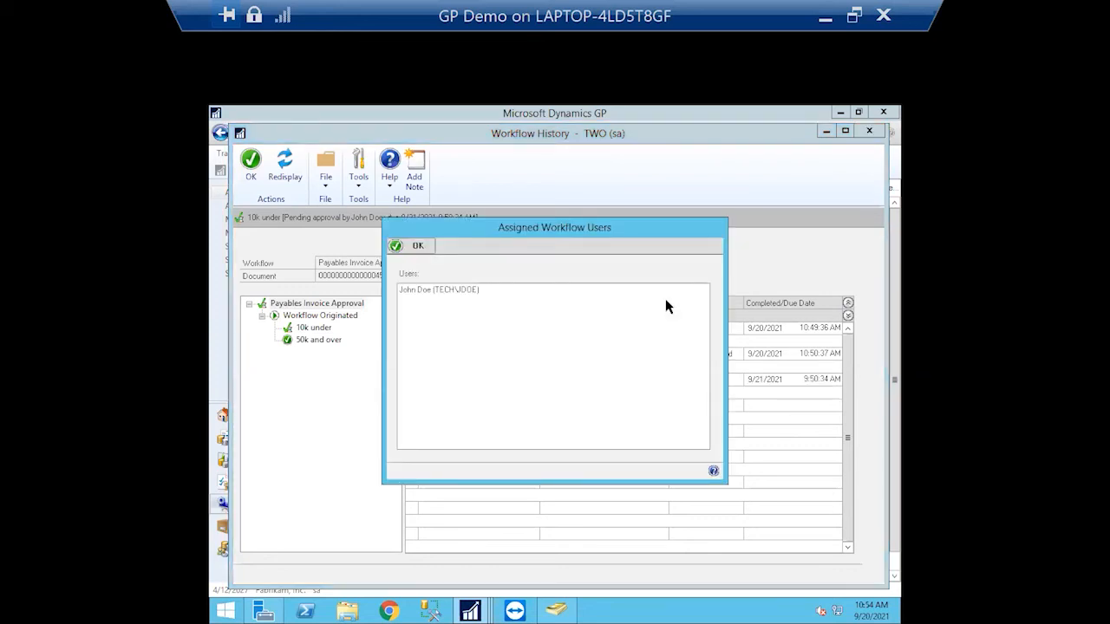
pyautogui.click(419, 246)
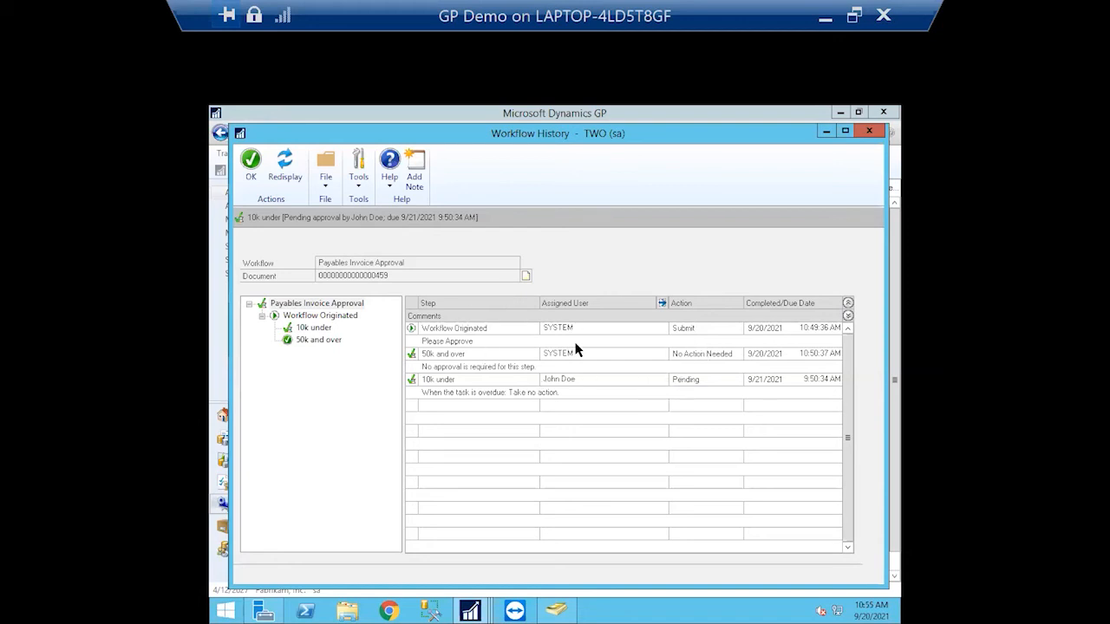
pyautogui.moveTo(795, 137); pyautogui.dragTo(791, 165)
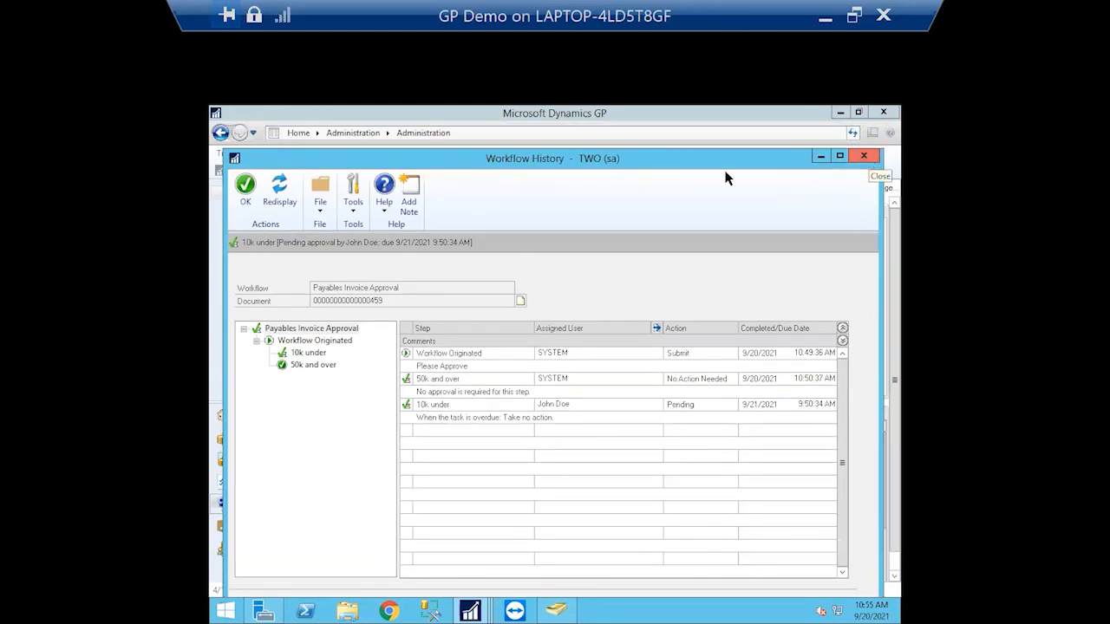
# Close Workflow History and the Payables Transaction Entry window for voucher 459
pyautogui.click(246, 191)
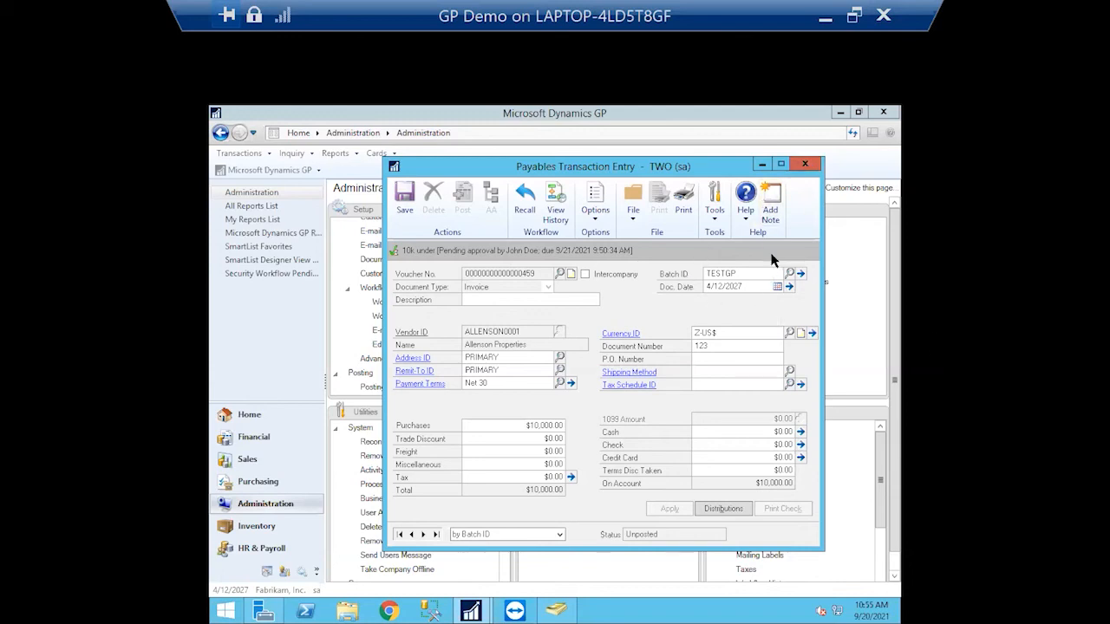
pyautogui.click(805, 164)
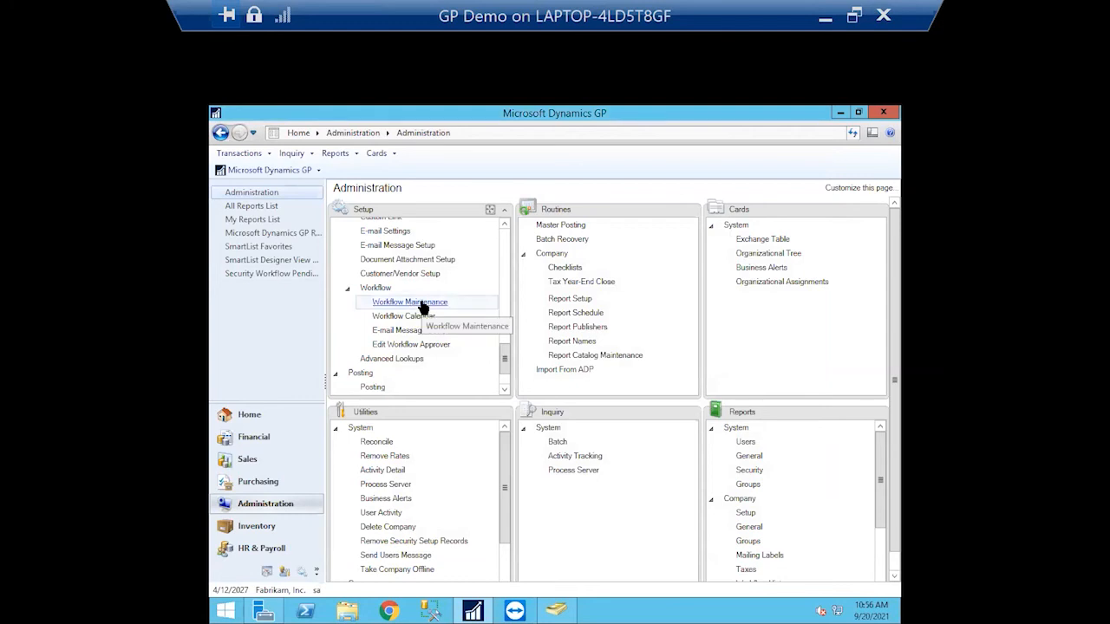
# Open Workflow Maintenance and select the Payables Invoice Approval workflow's 10k under step
pyautogui.click(422, 303)
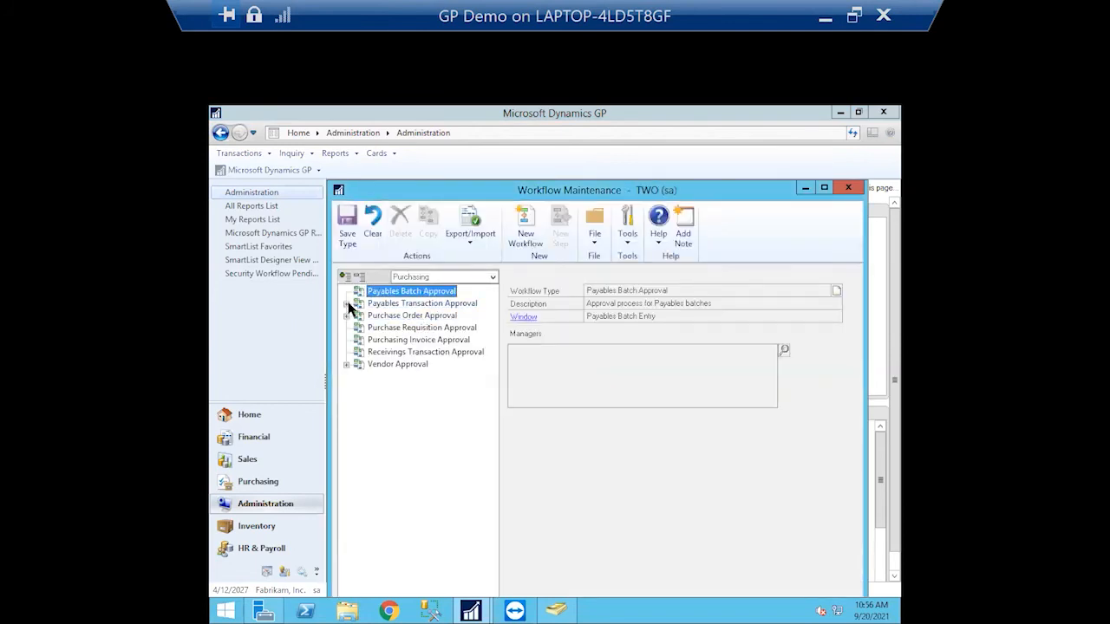
pyautogui.click(346, 303)
pyautogui.click(359, 316)
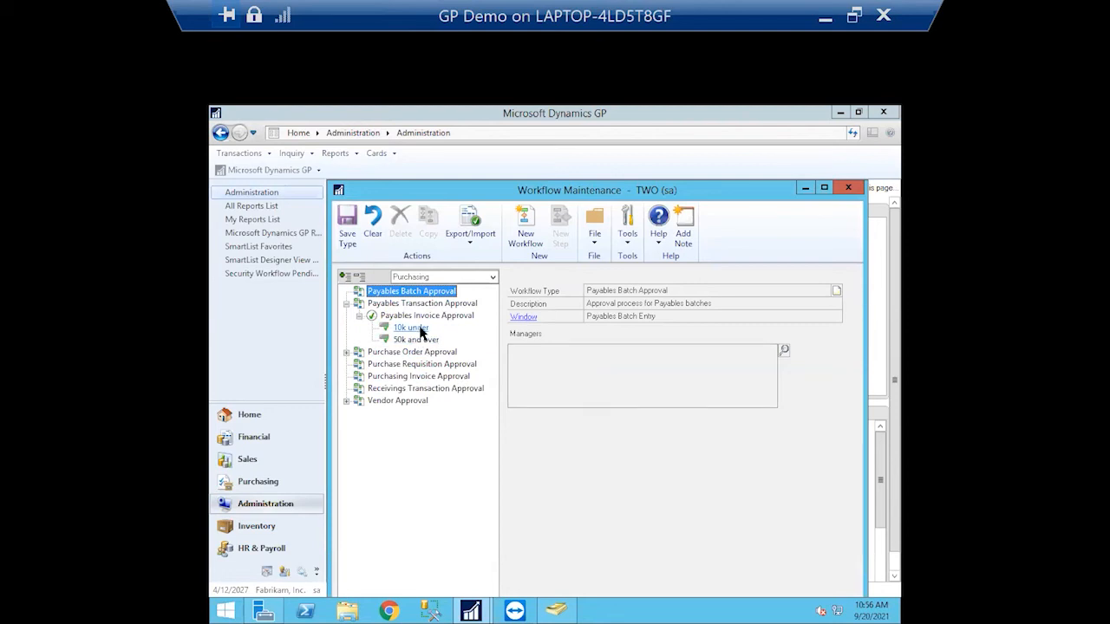
pyautogui.click(413, 328)
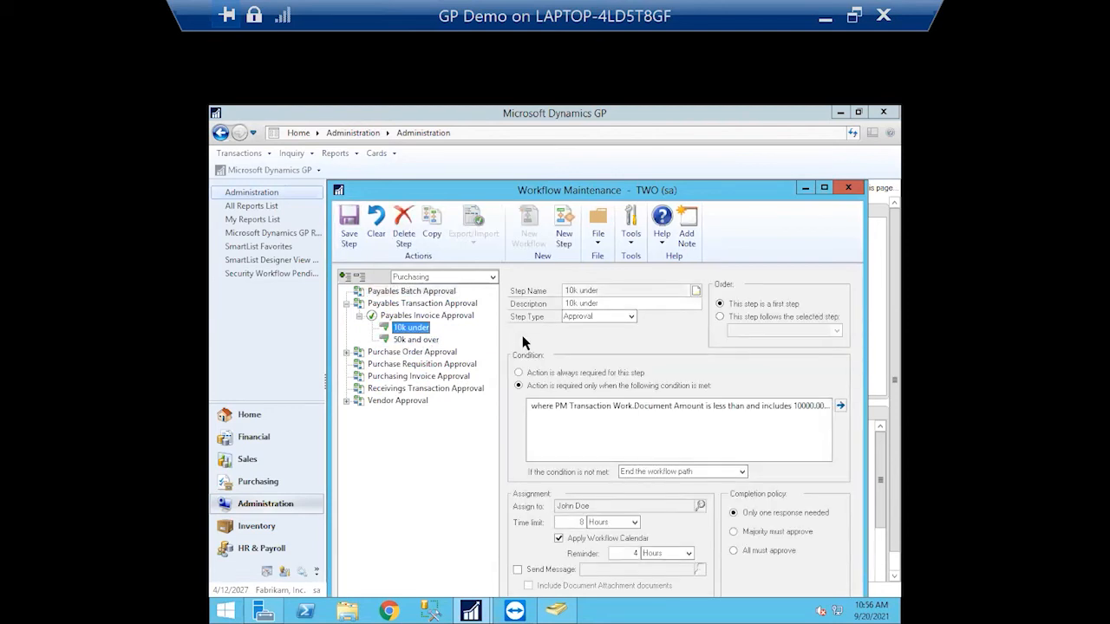
# Confirm the active workflow blocks reordering and adding steps, then return to its overview
pyautogui.click(720, 318)
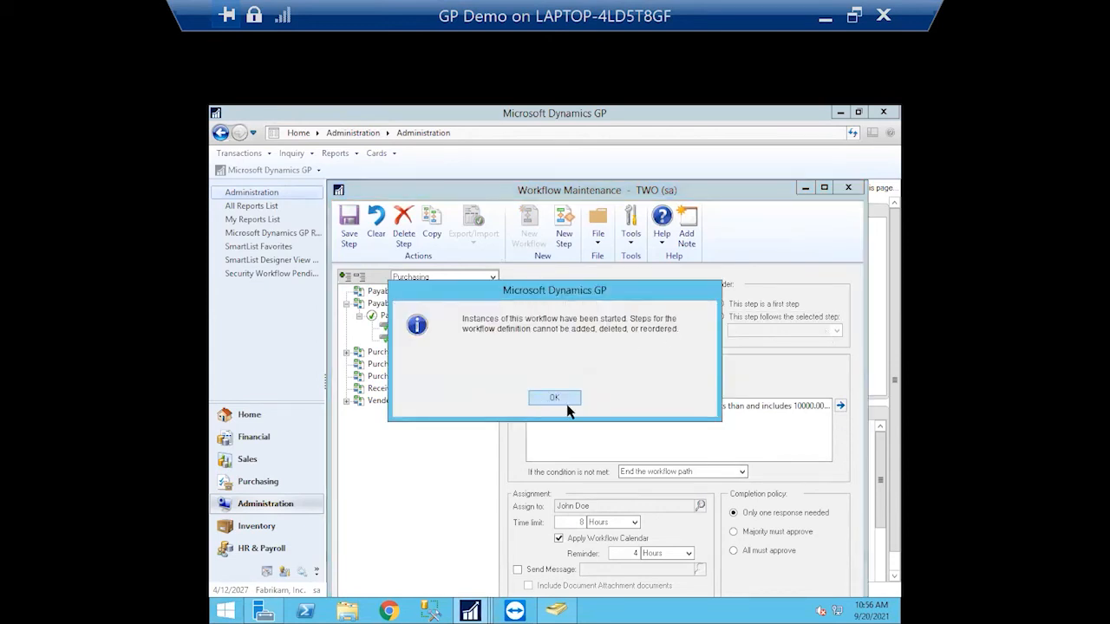
pyautogui.click(555, 398)
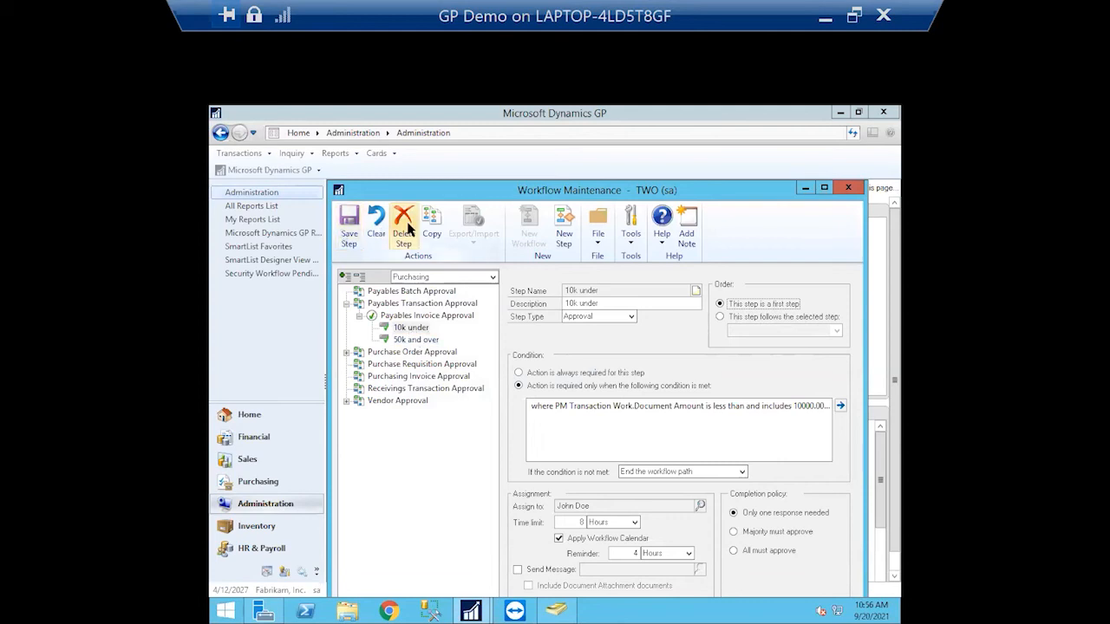
pyautogui.click(563, 229)
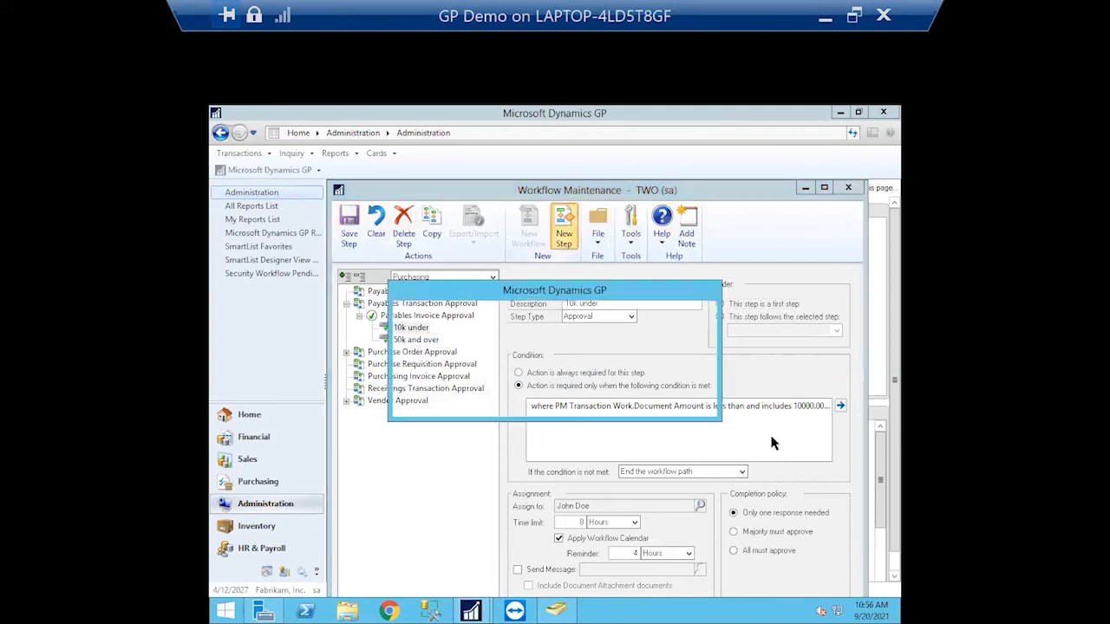
pyautogui.click(569, 400)
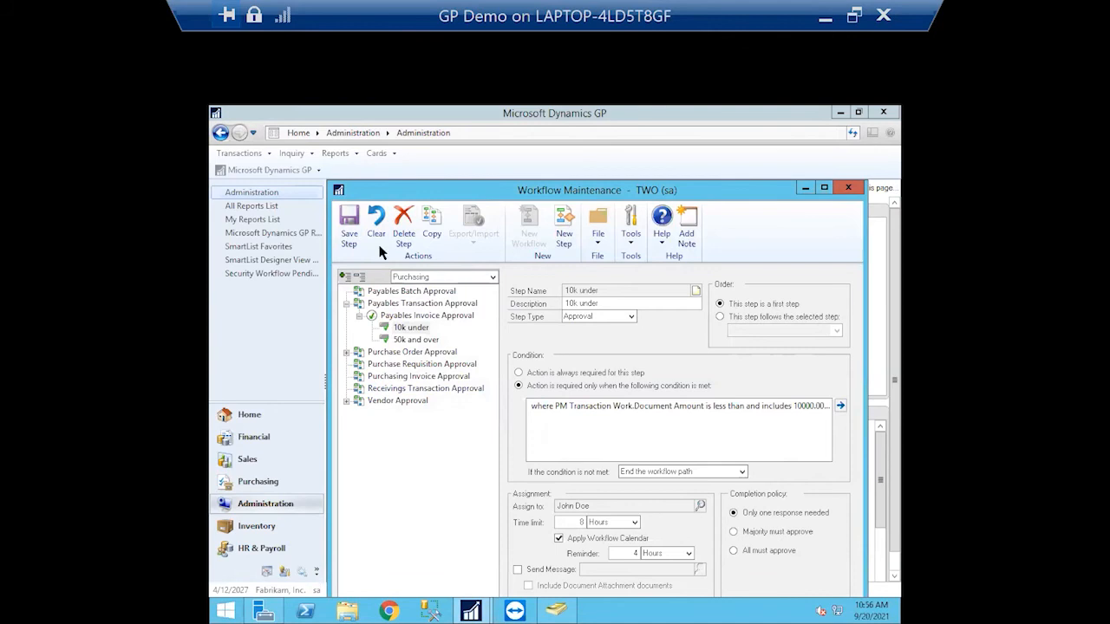
pyautogui.click(466, 315)
pyautogui.click(500, 399)
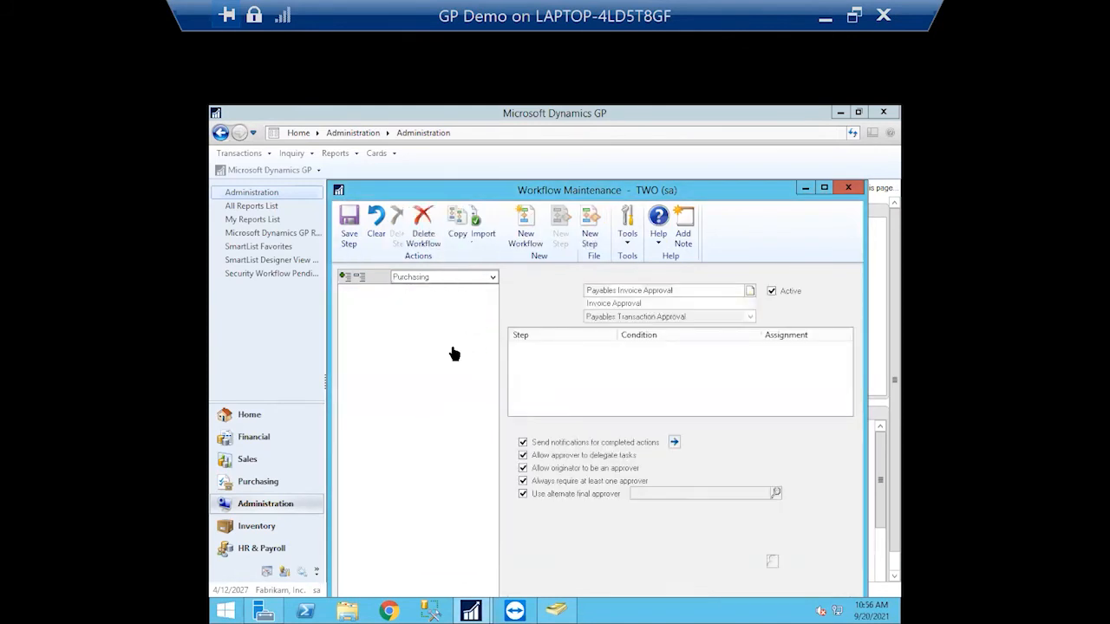
# Copy Payables Invoice Approval as a new workflow named 'Test Payables Invoice Approval'
pyautogui.click(458, 231)
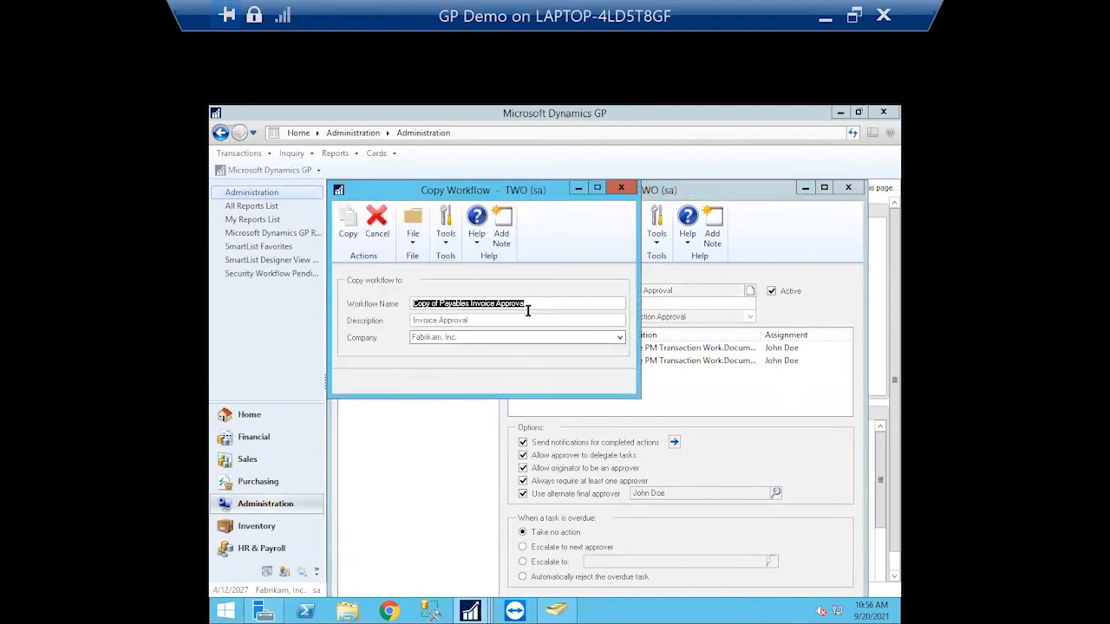
pyautogui.moveTo(440, 303); pyautogui.dragTo(386, 303)
pyautogui.write('Tes')
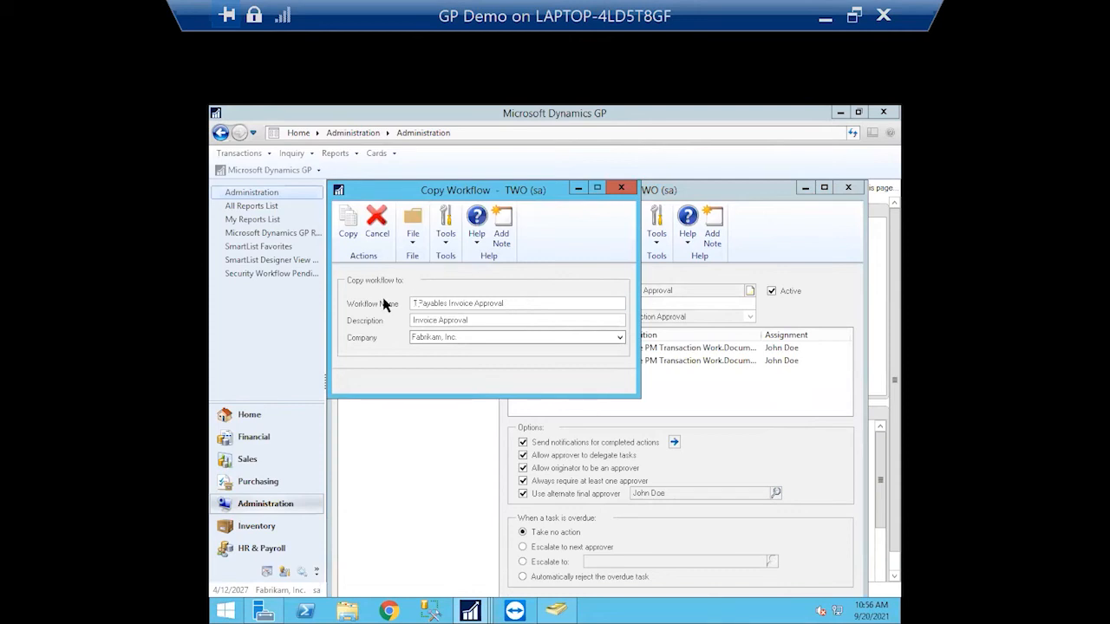
pyautogui.write('t')
pyautogui.click(345, 218)
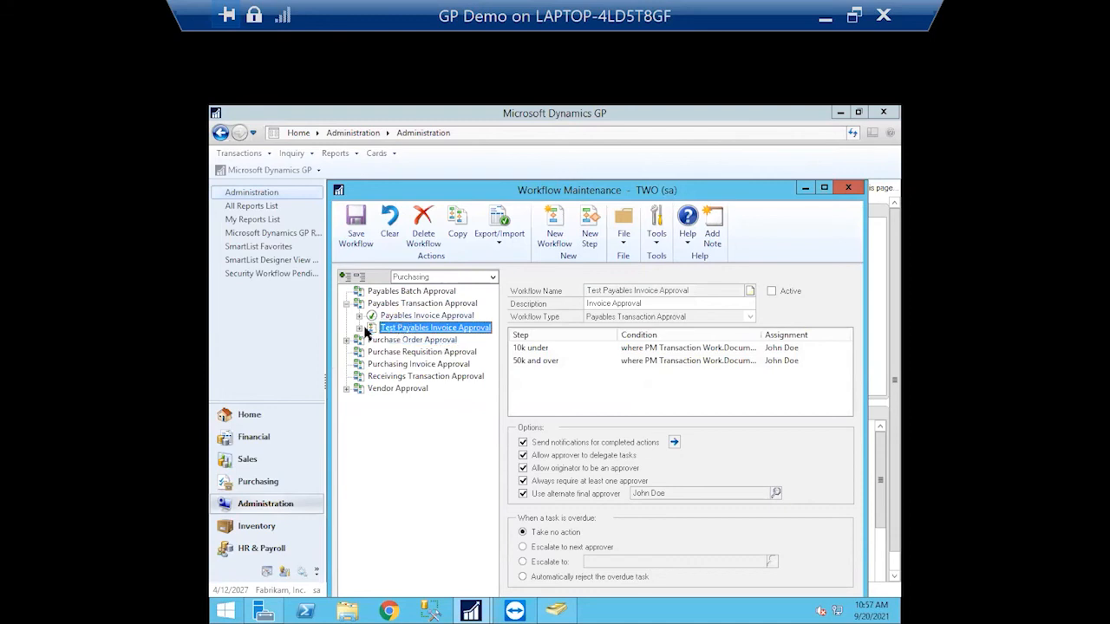
# Save the test copy's 10k under step after 50k and over; inspect the original's 10k under
pyautogui.click(359, 328)
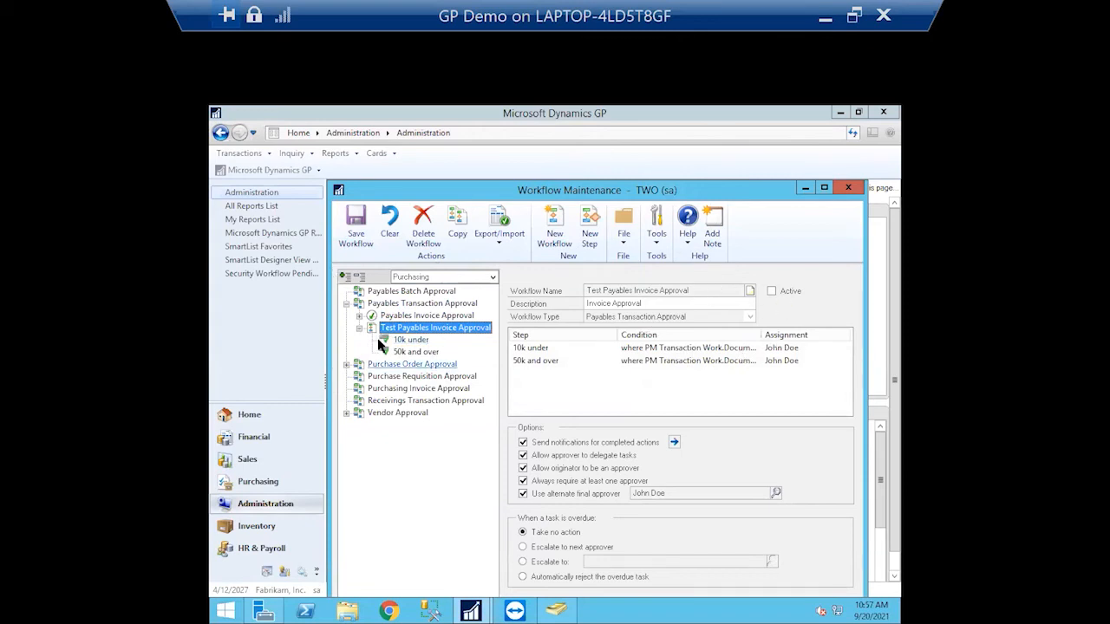
pyautogui.click(405, 339)
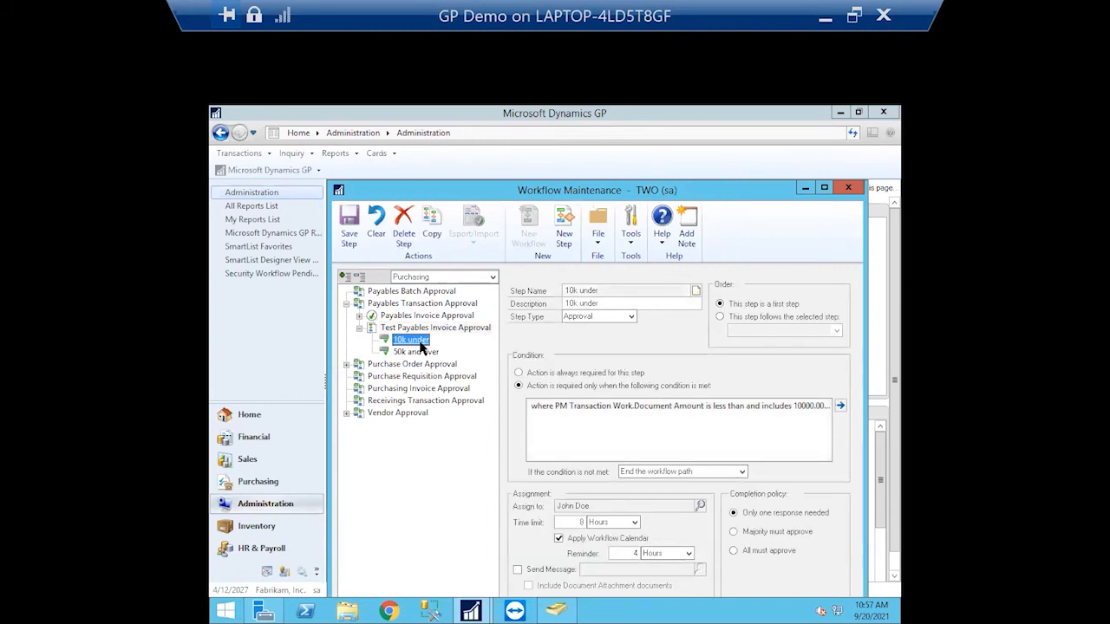
pyautogui.click(722, 317)
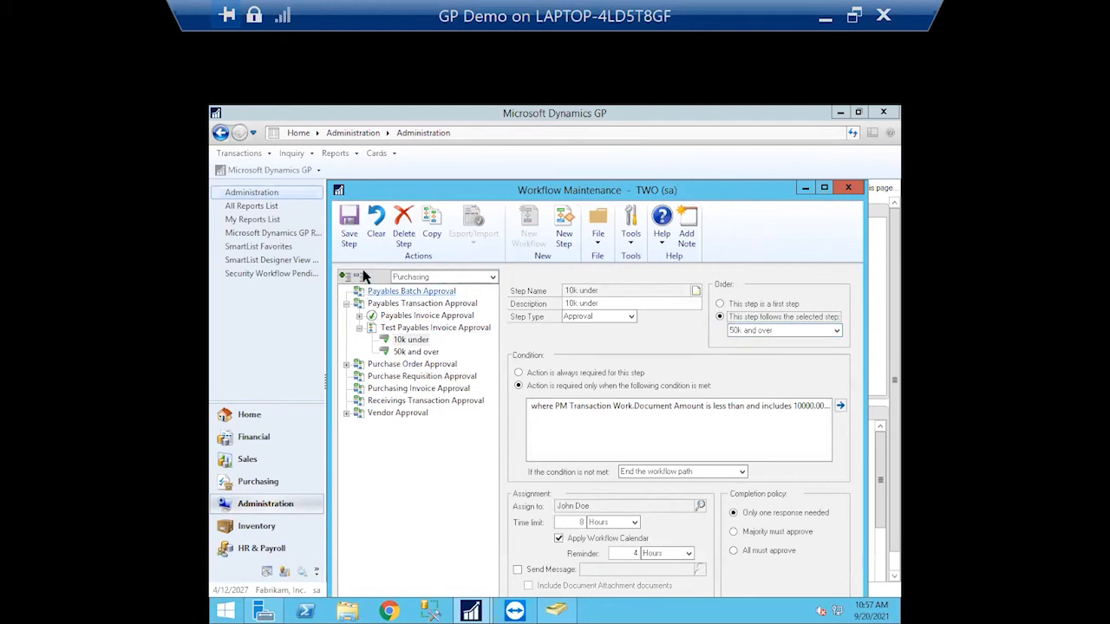
pyautogui.click(356, 236)
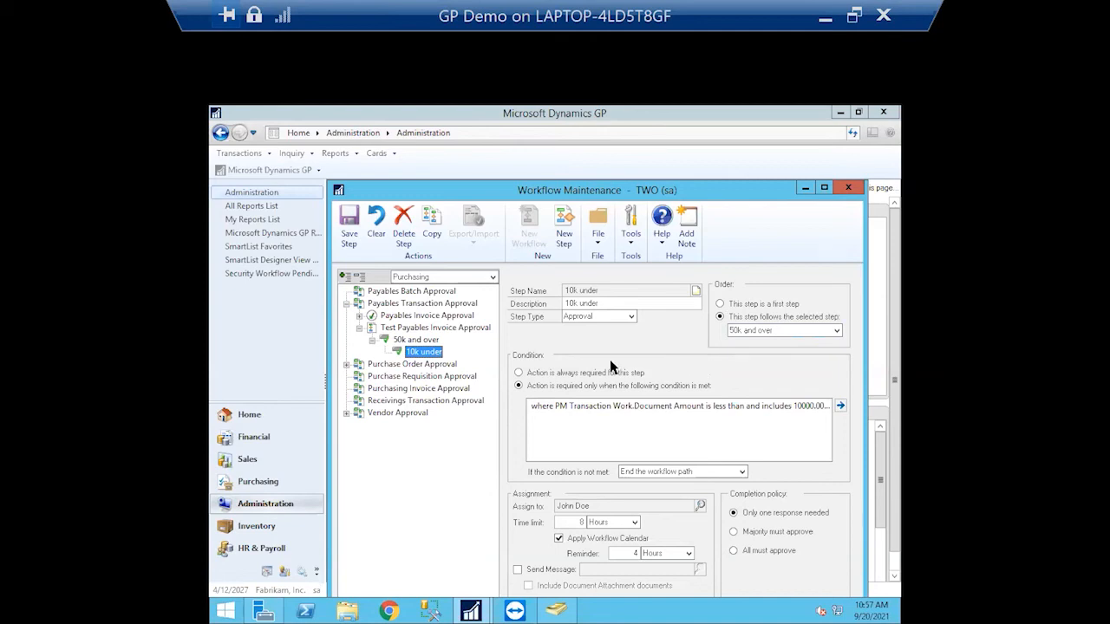
pyautogui.click(359, 316)
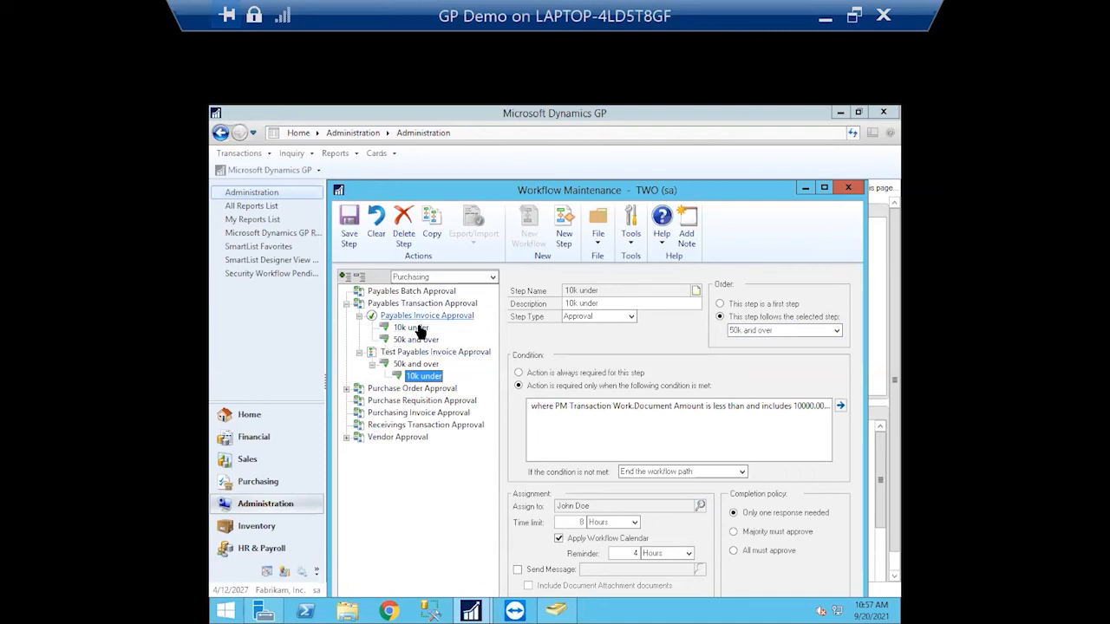
pyautogui.click(414, 328)
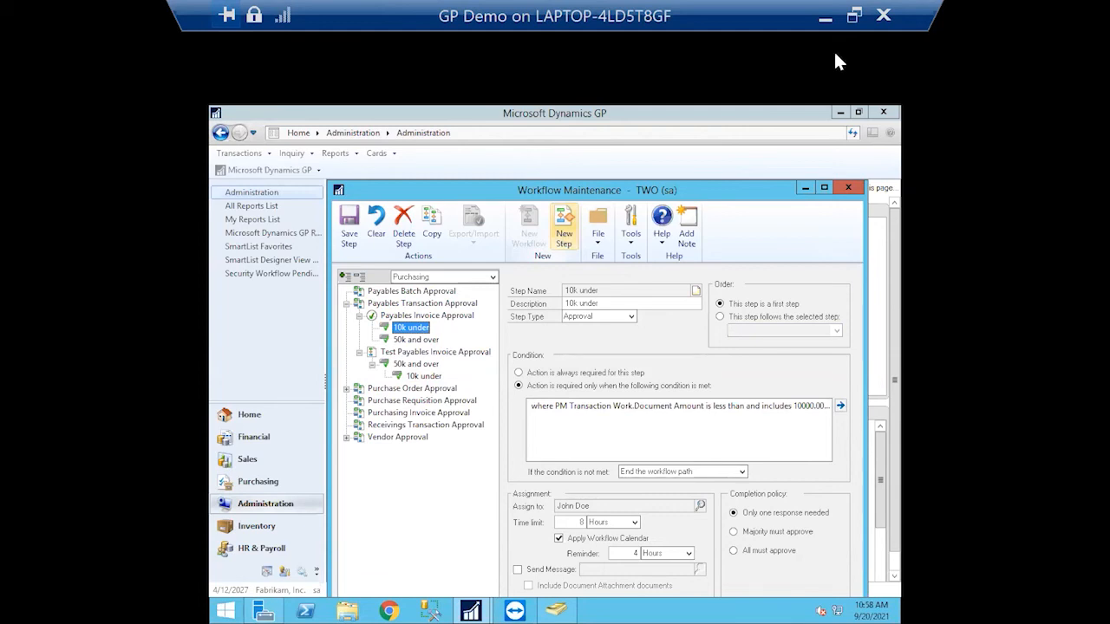
# Save the step, close Workflow Maintenance, and open the Workflow History report options
pyautogui.click(350, 223)
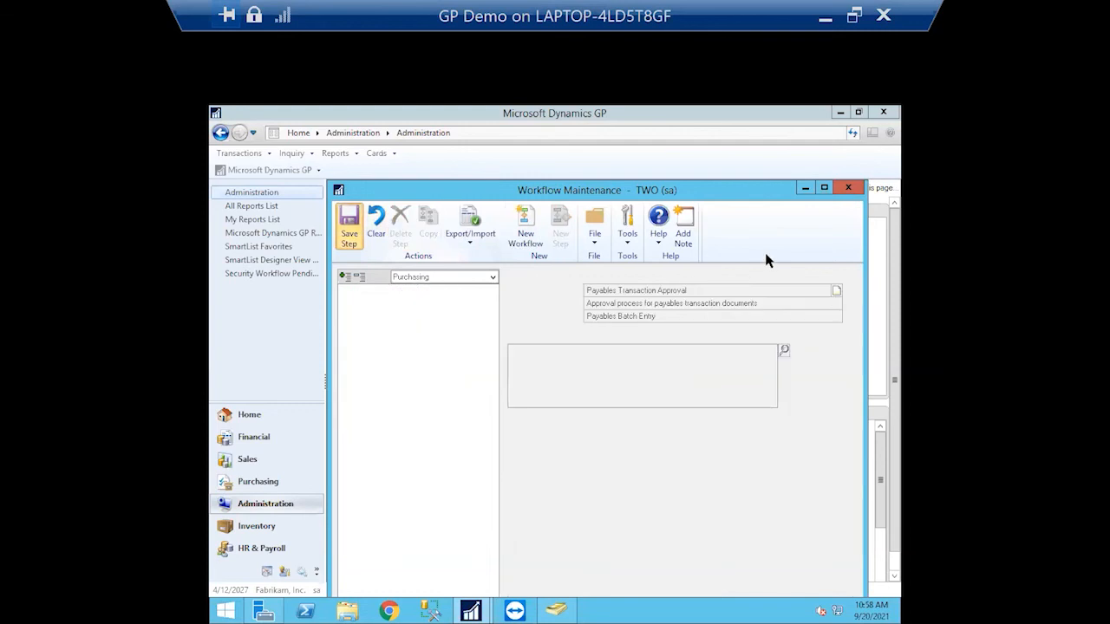
pyautogui.click(851, 188)
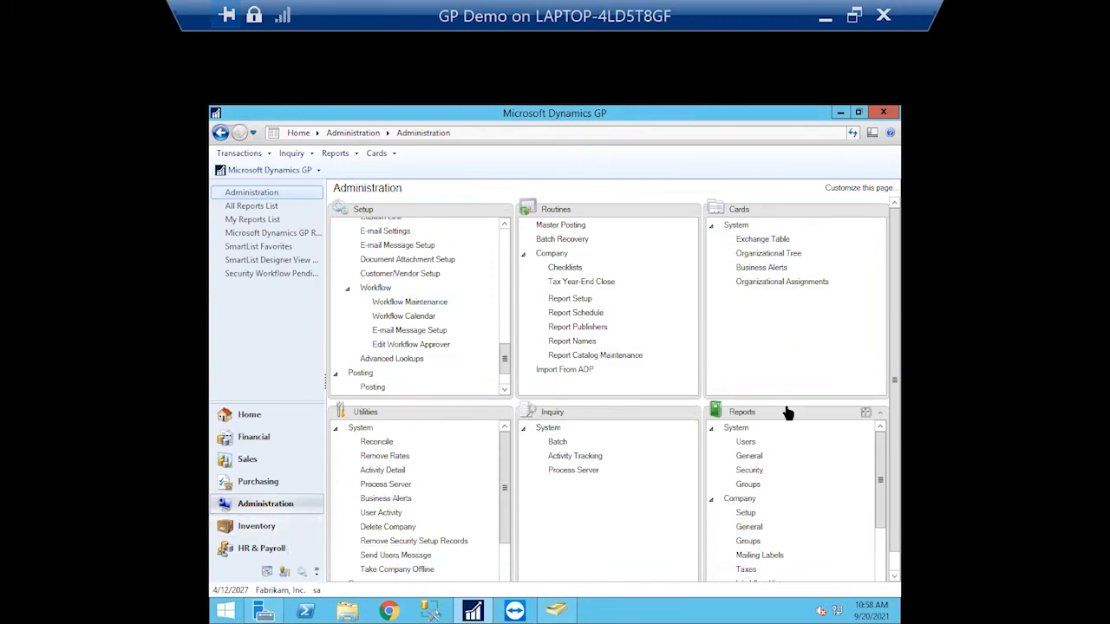
pyautogui.moveTo(881, 453); pyautogui.dragTo(880, 543)
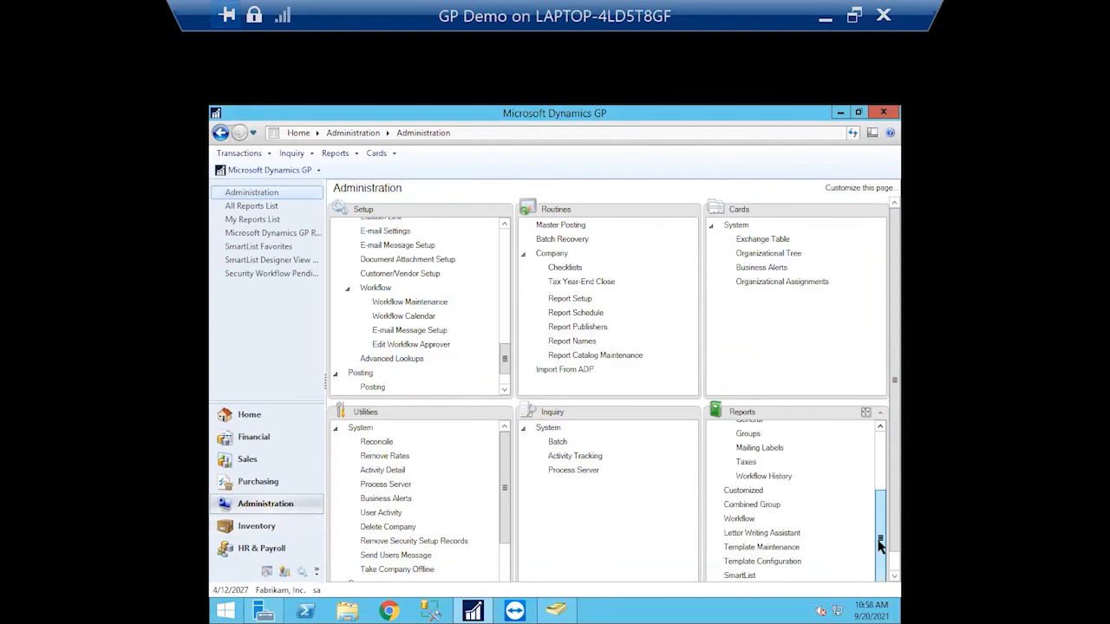
pyautogui.click(736, 520)
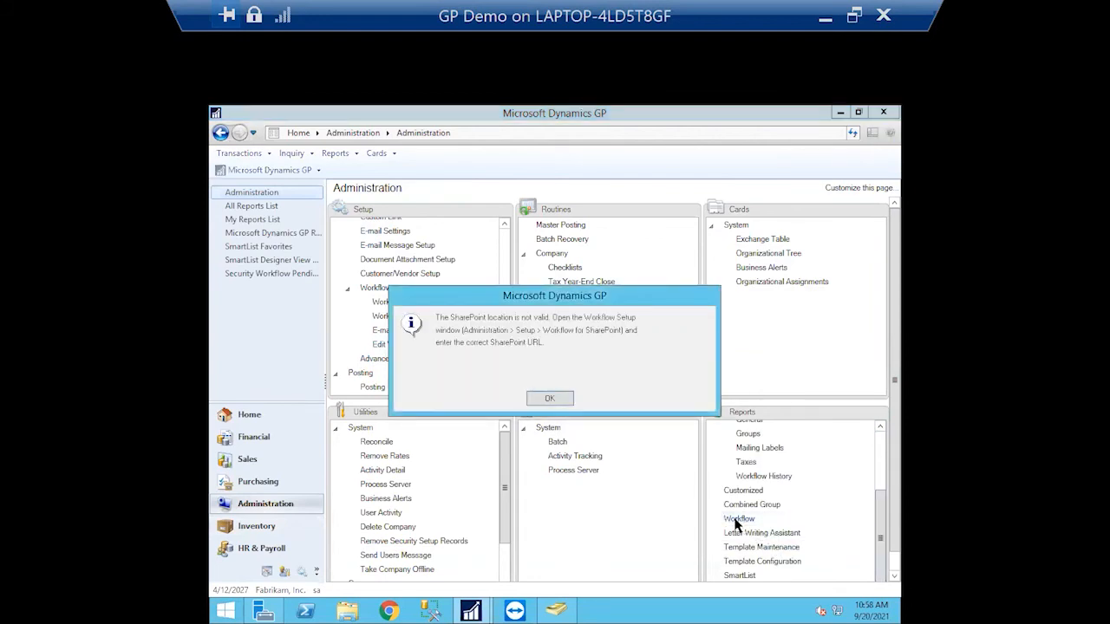
pyautogui.click(554, 395)
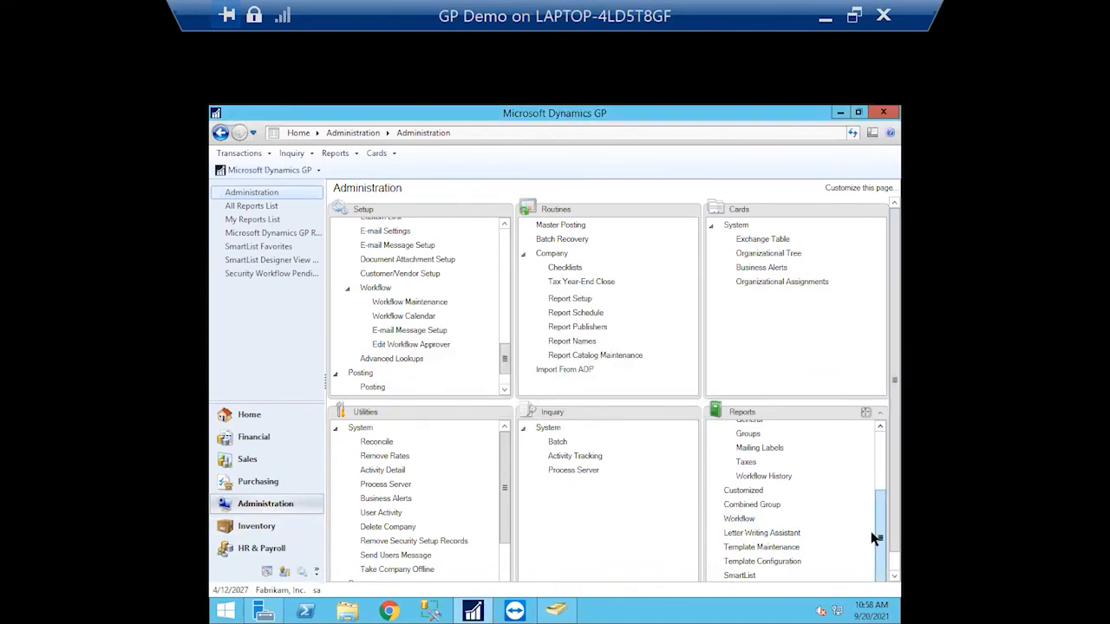
pyautogui.moveTo(879, 535); pyautogui.dragTo(878, 461)
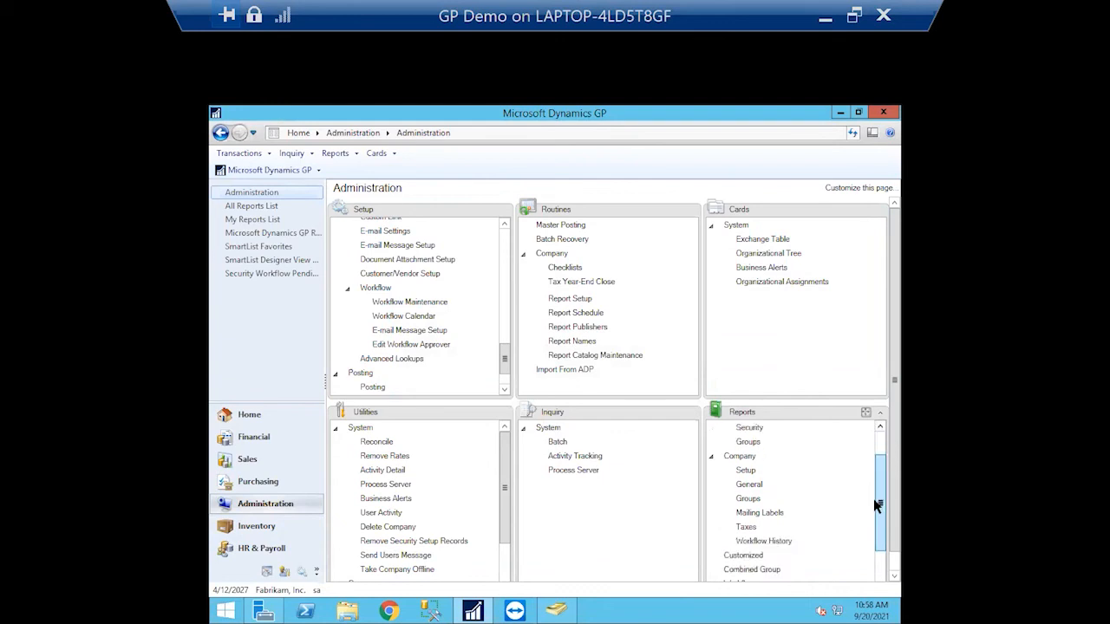
pyautogui.click(779, 543)
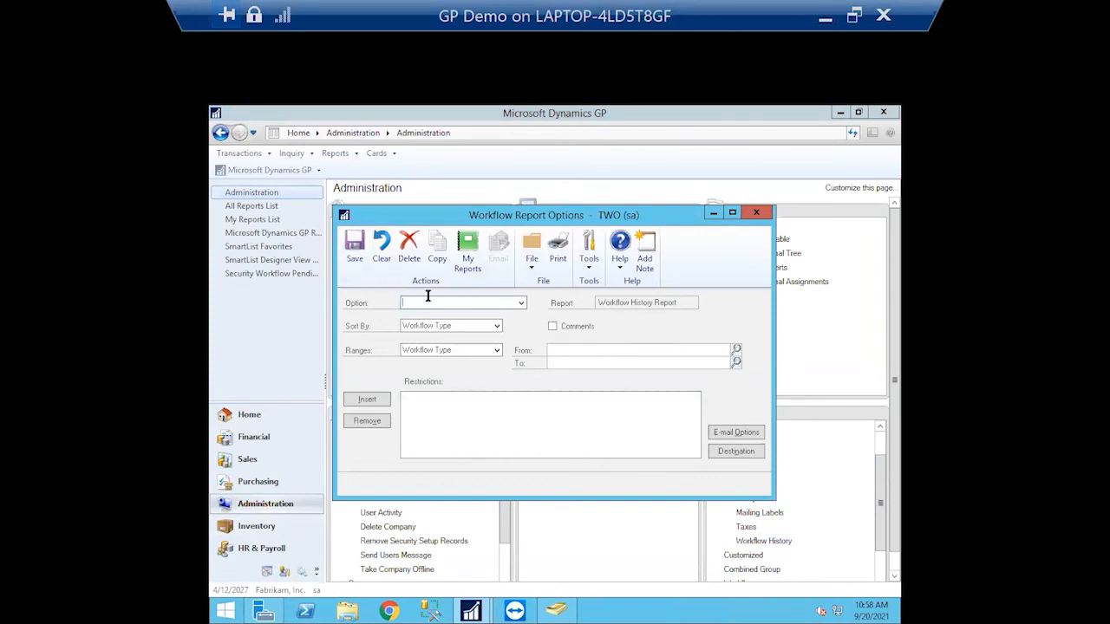
# Restrict the report by Workflow Type to Payables Transaction Approval
pyautogui.click(496, 326)
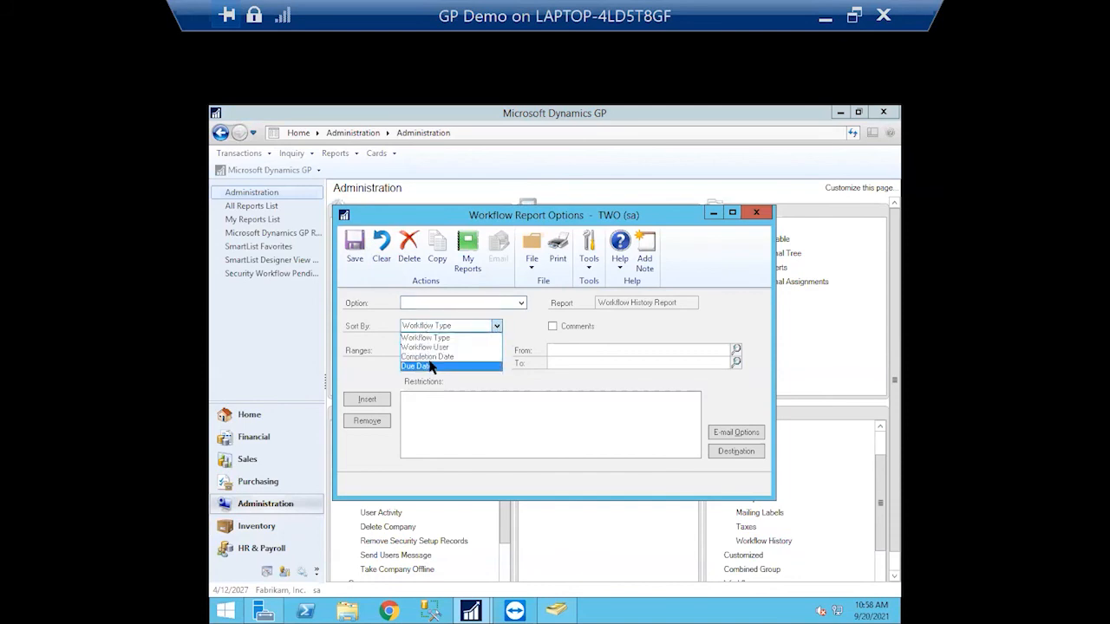
pyautogui.click(504, 340)
pyautogui.click(498, 351)
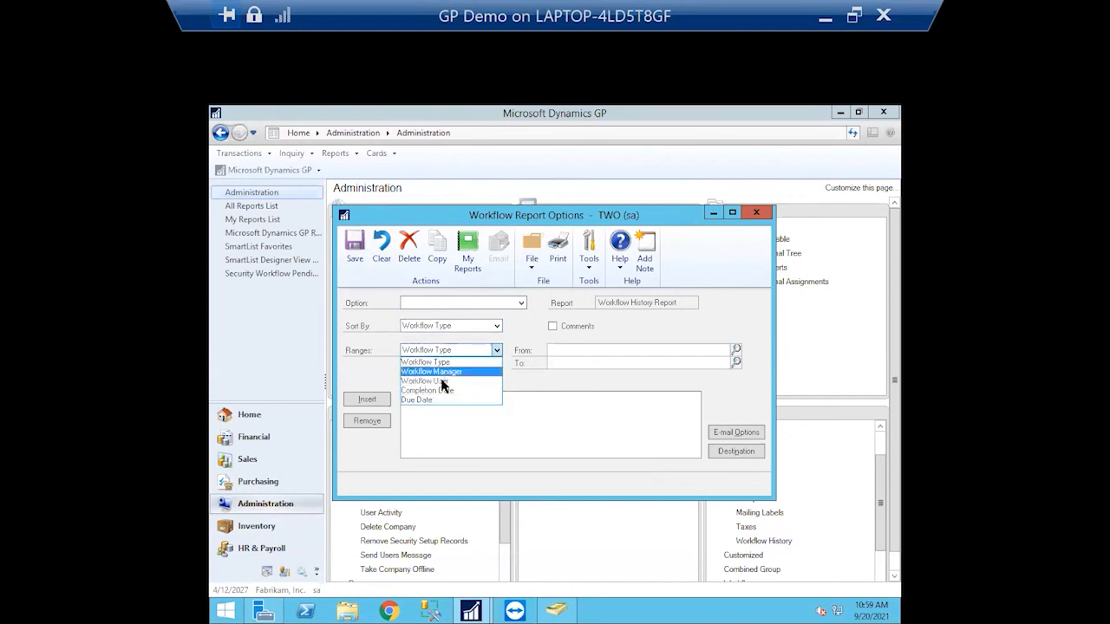
pyautogui.click(493, 359)
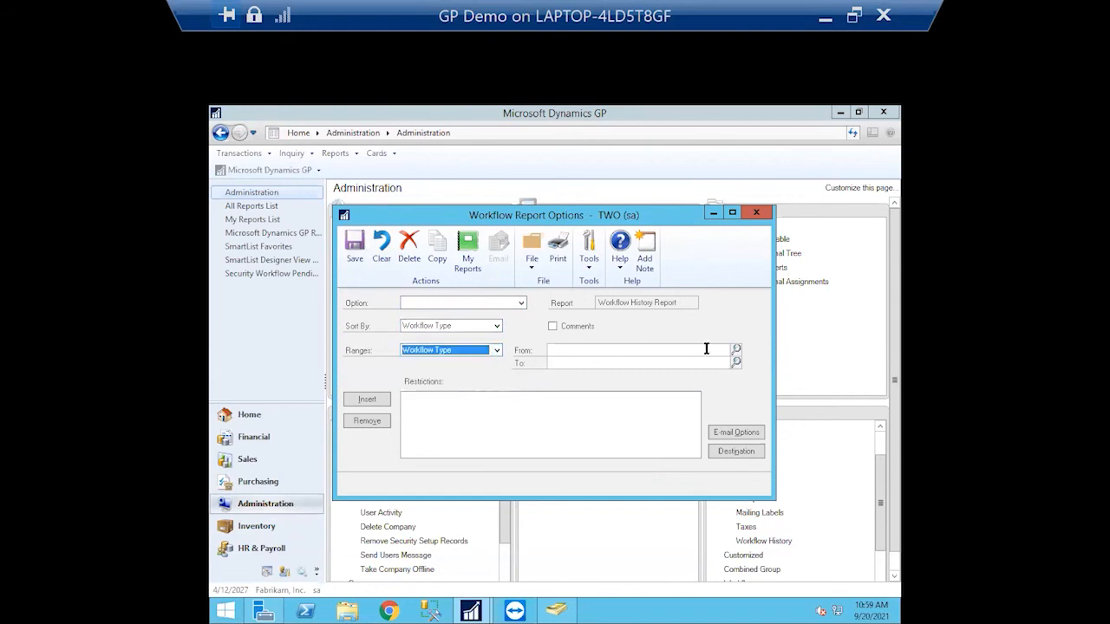
pyautogui.click(736, 351)
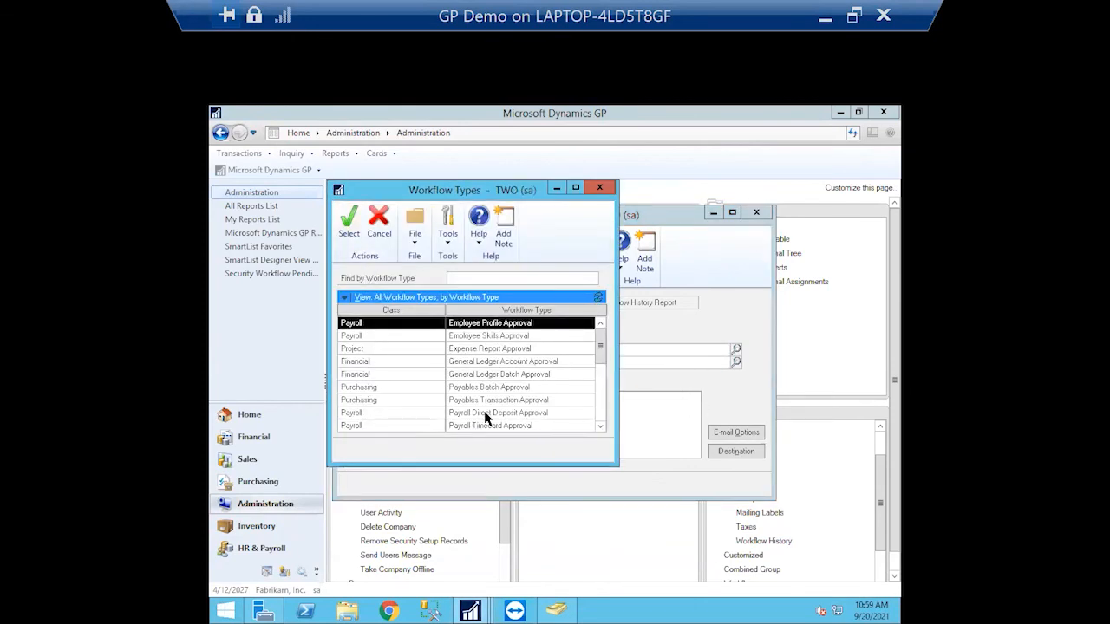
pyautogui.click(471, 402)
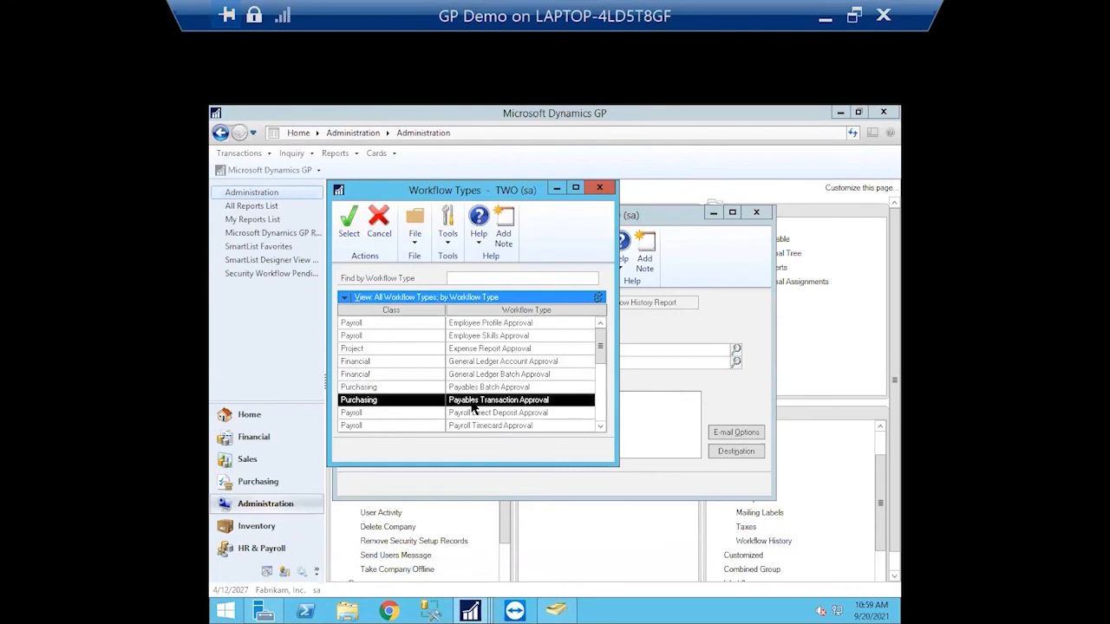
pyautogui.click(349, 221)
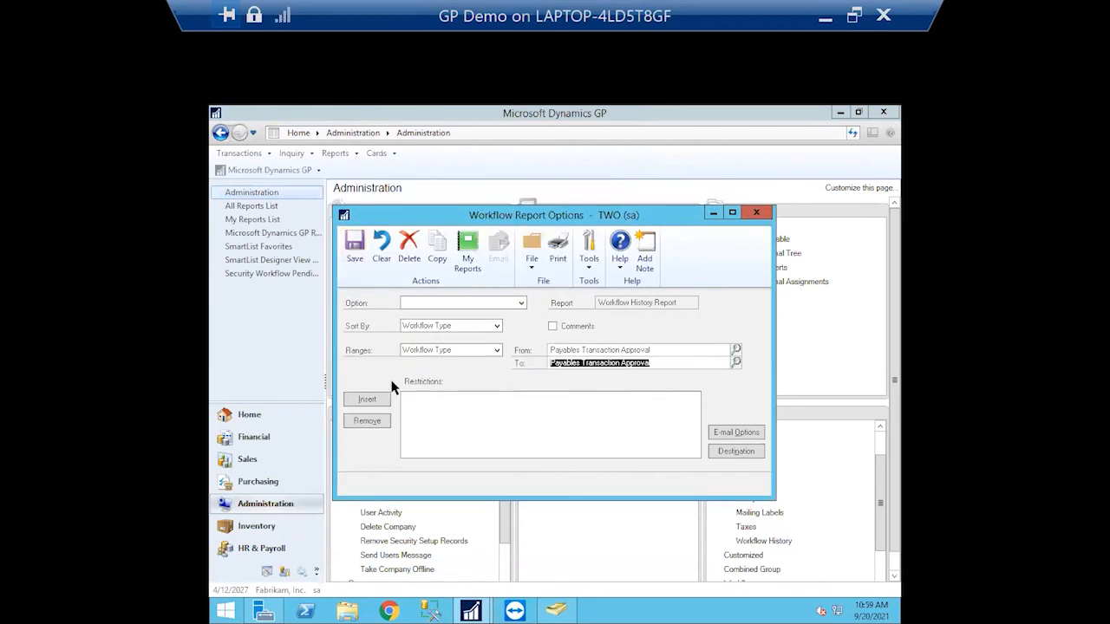
pyautogui.click(371, 400)
# Name the report option 'test' and send its output to Screen instead of Printer
pyautogui.click(750, 451)
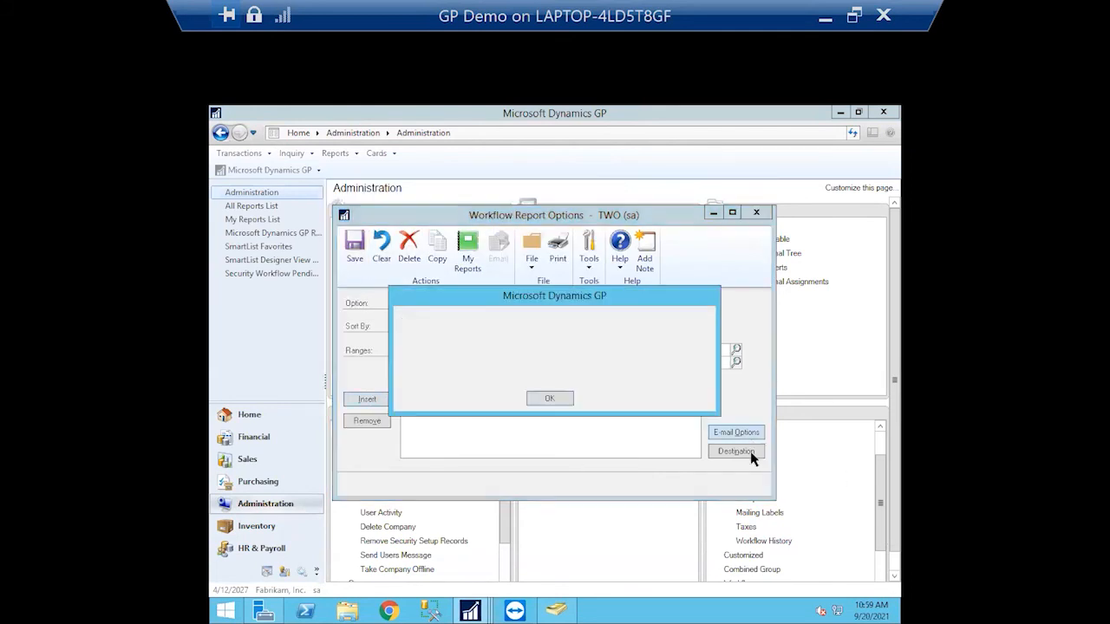
pyautogui.click(564, 402)
pyautogui.click(748, 449)
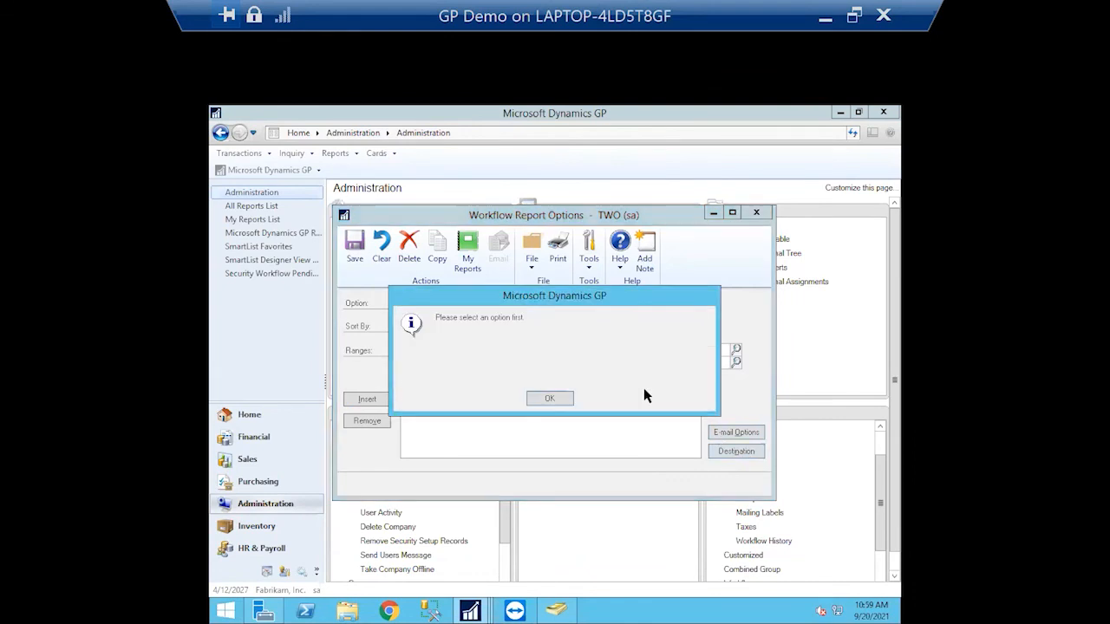
pyautogui.click(546, 401)
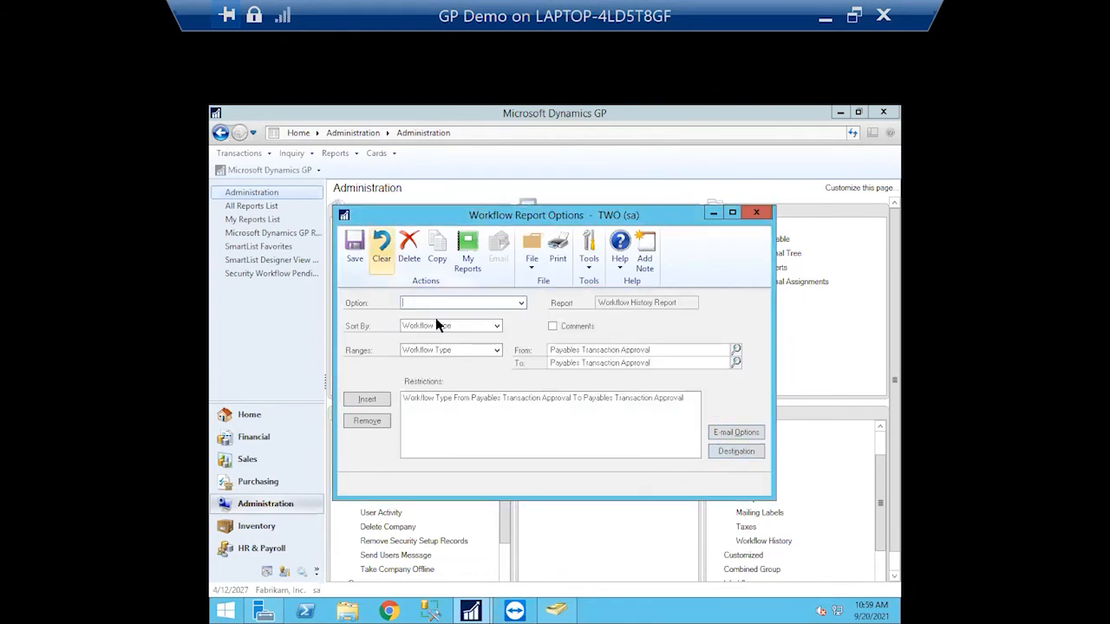
pyautogui.write('test')
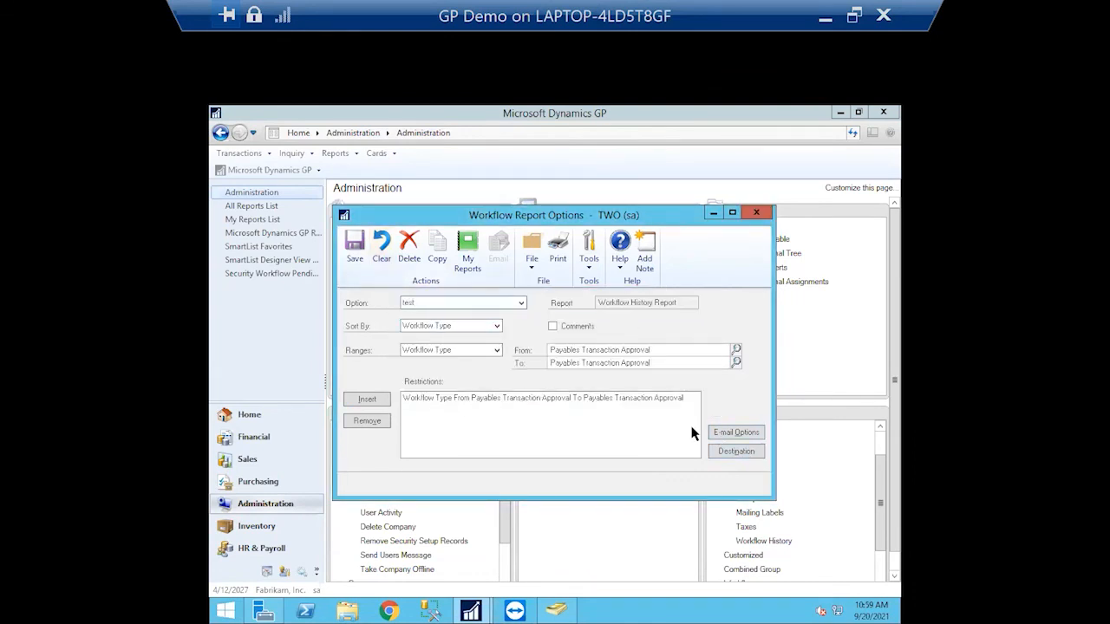
pyautogui.click(716, 451)
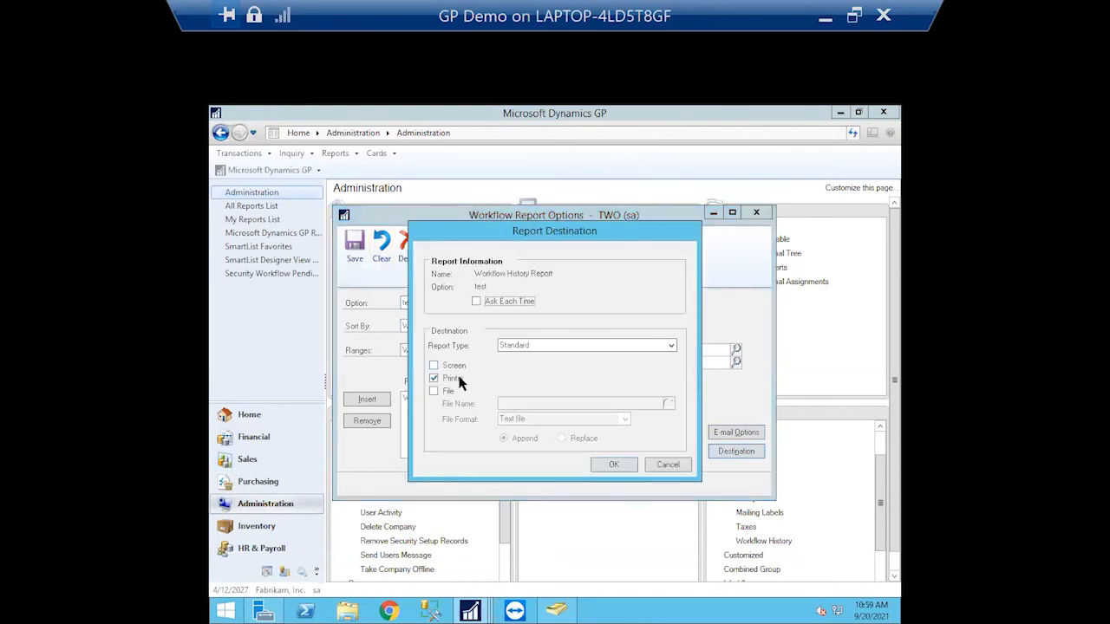
pyautogui.click(437, 377)
pyautogui.click(435, 366)
pyautogui.click(623, 462)
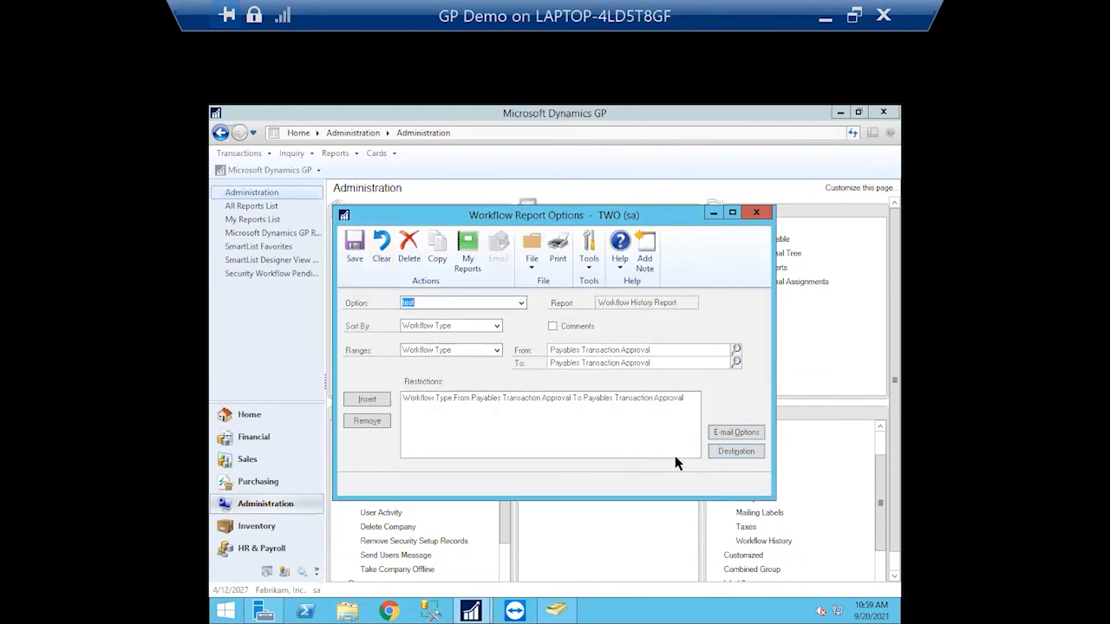
pyautogui.click(557, 247)
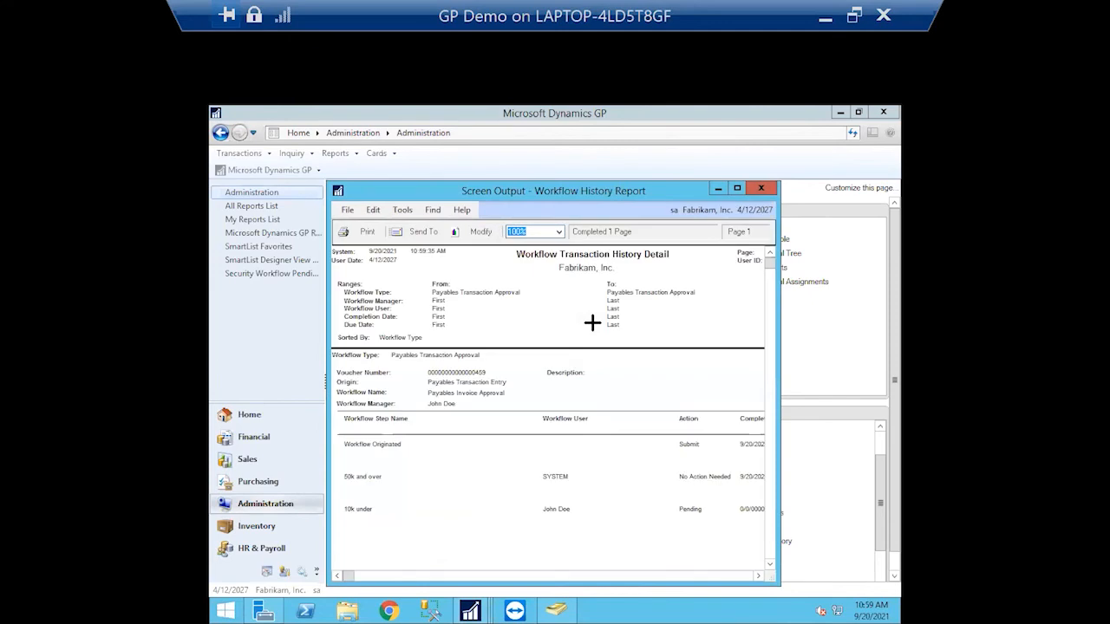
pyautogui.click(737, 188)
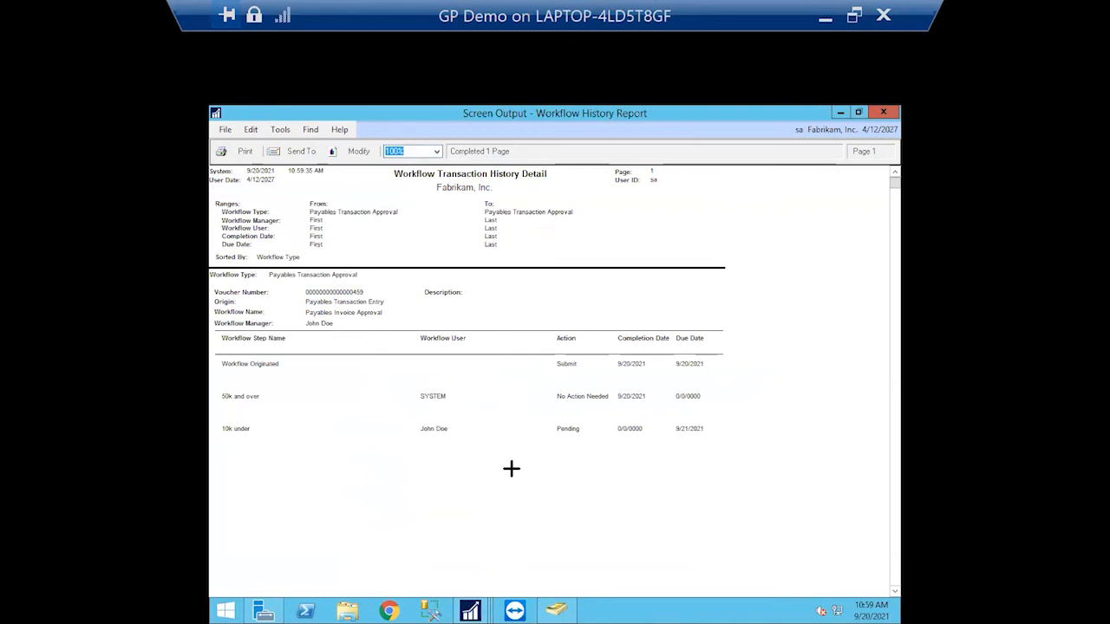
pyautogui.click(574, 429)
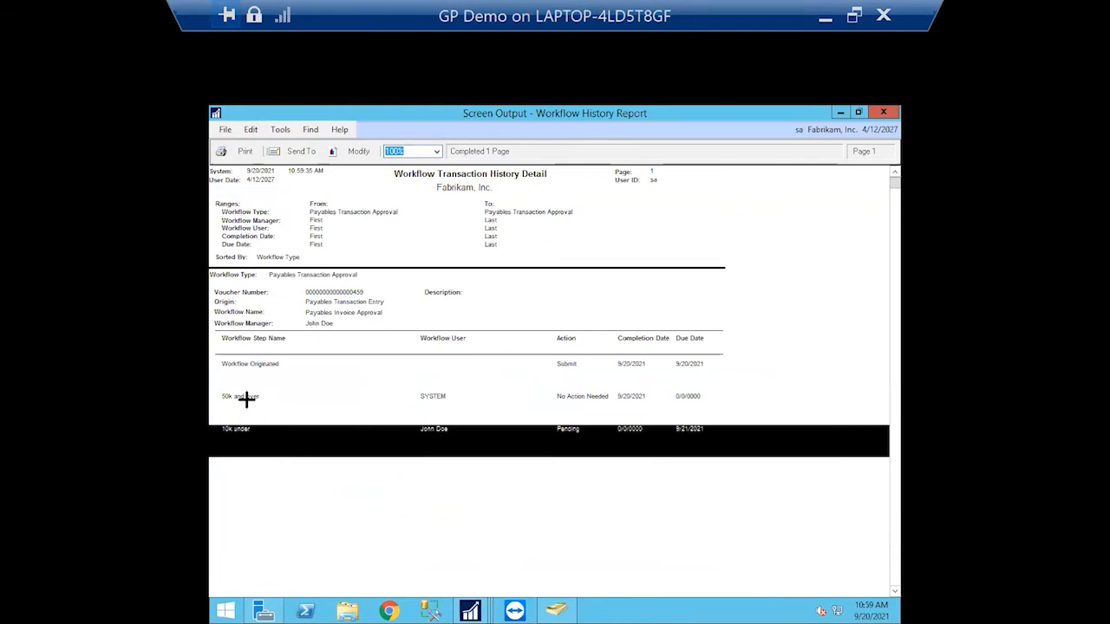
pyautogui.click(251, 396)
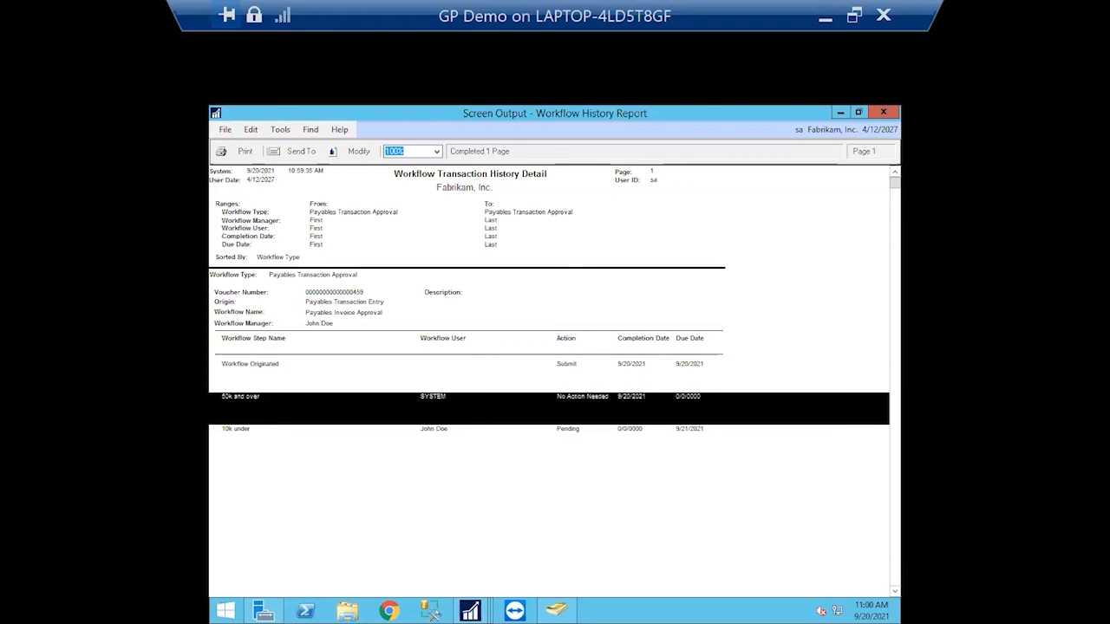
pyautogui.click(310, 286)
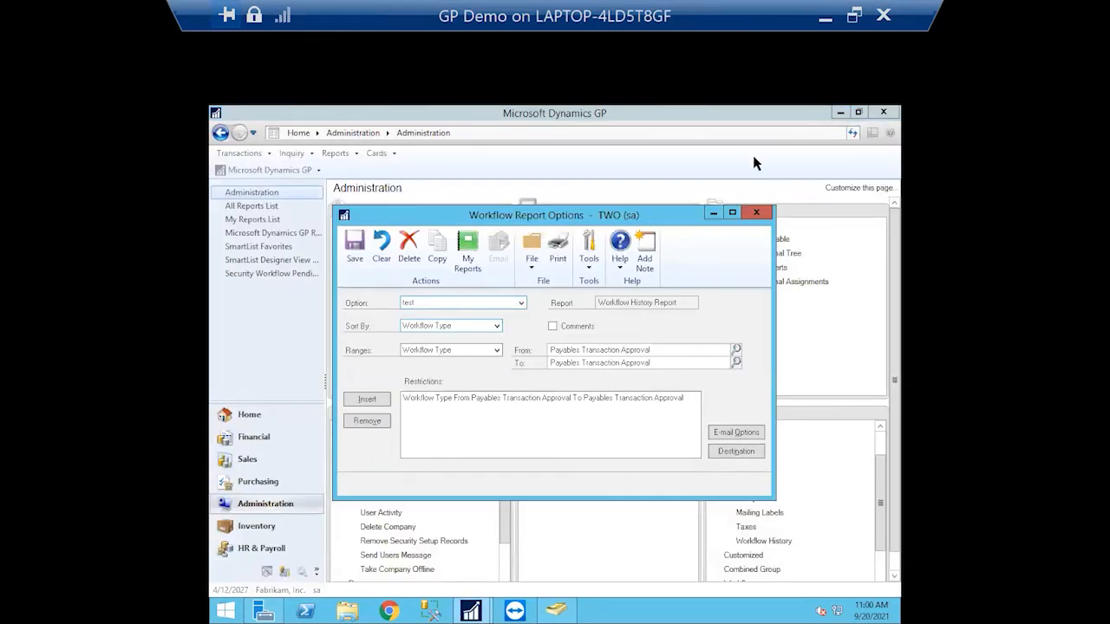
# Close Workflow Report Options, discarding the unsaved 'test' option
pyautogui.click(763, 215)
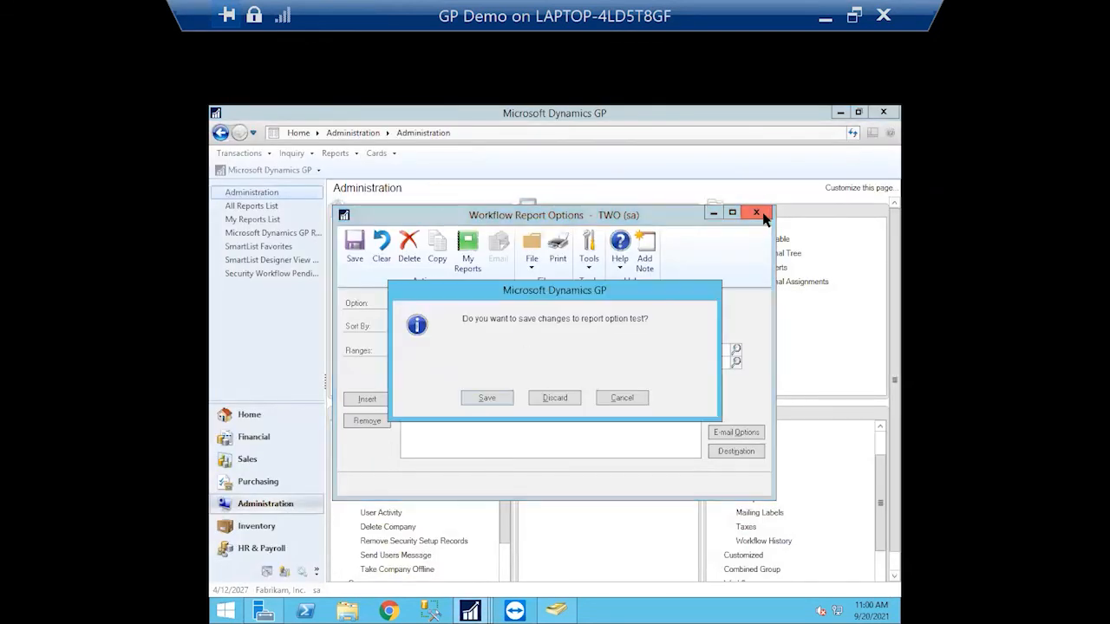
pyautogui.click(555, 399)
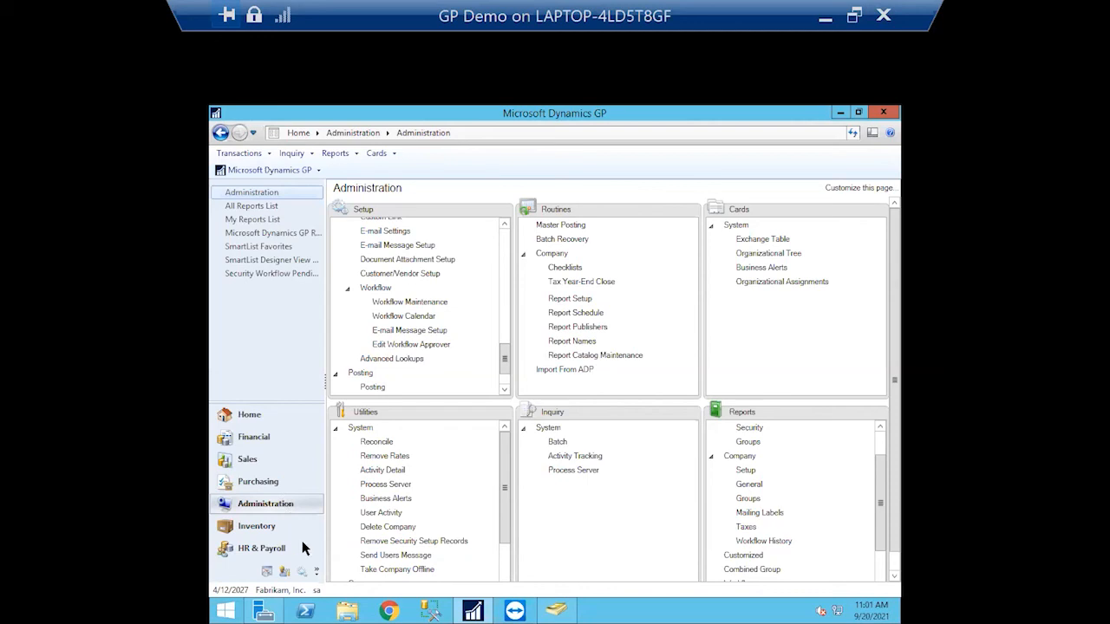
# From Purchasing, open Transaction by Vendor inquiry and list Allenson Properties' payables documents
pyautogui.click(268, 488)
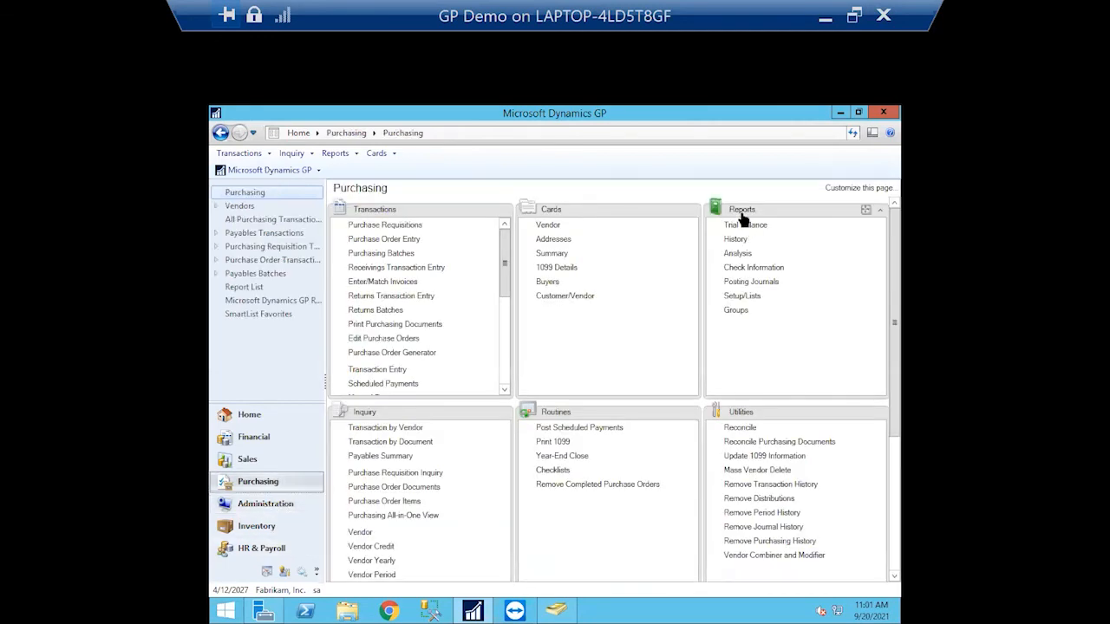
pyautogui.click(387, 429)
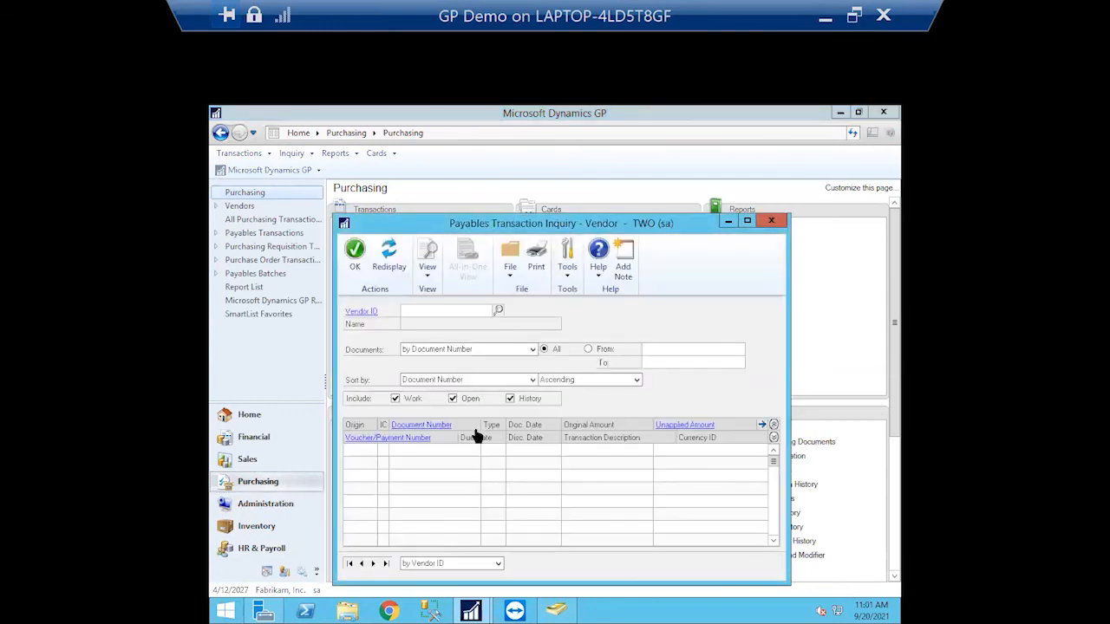
pyautogui.click(498, 310)
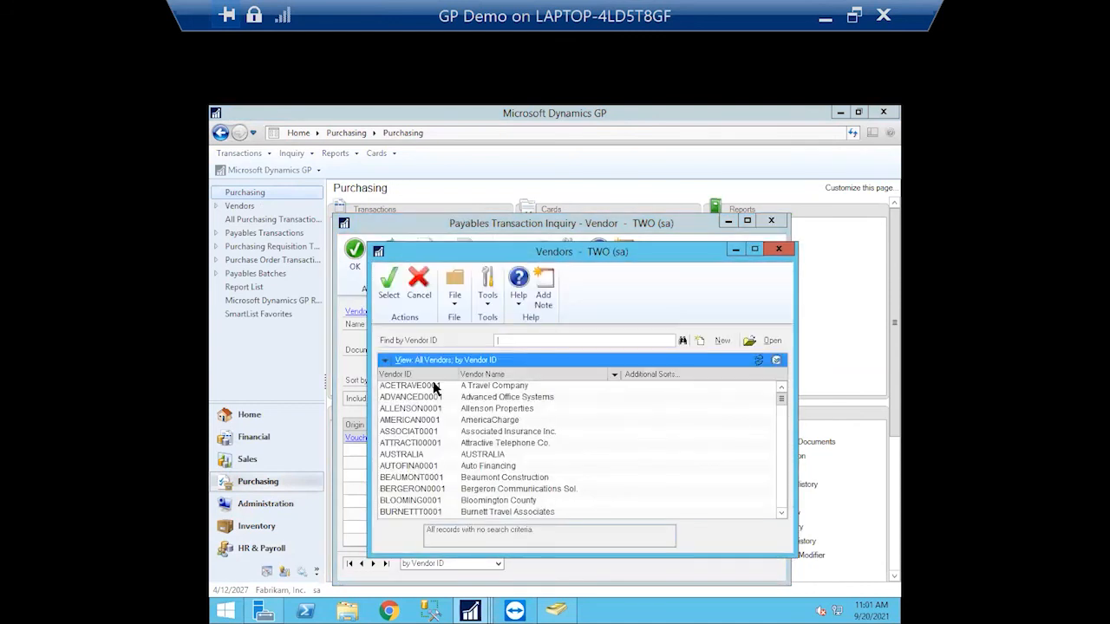
pyautogui.click(411, 413)
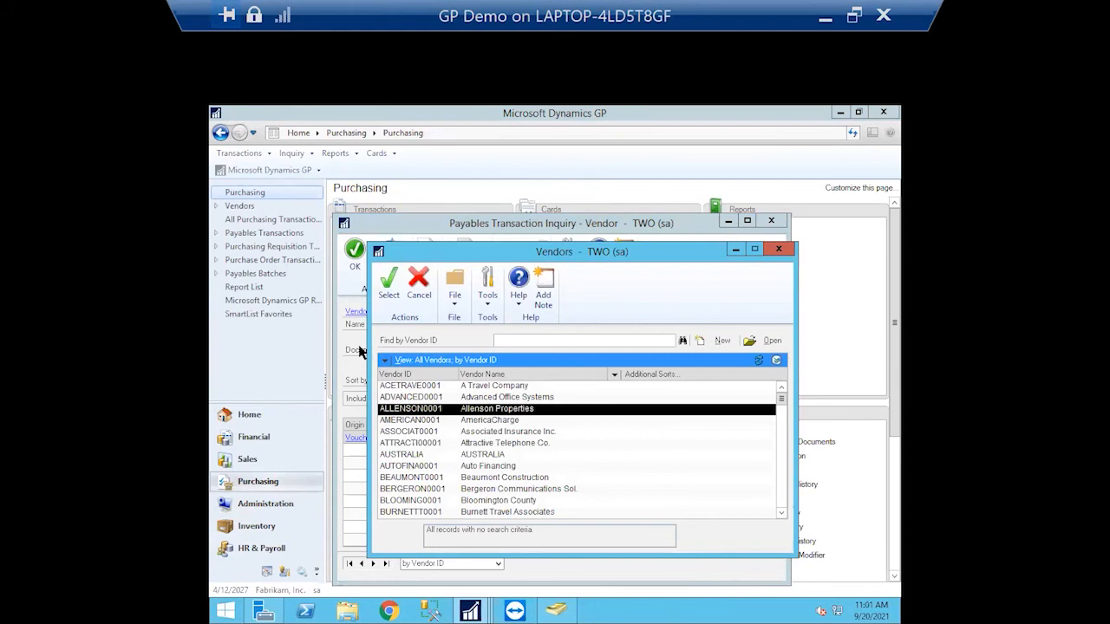
pyautogui.click(388, 284)
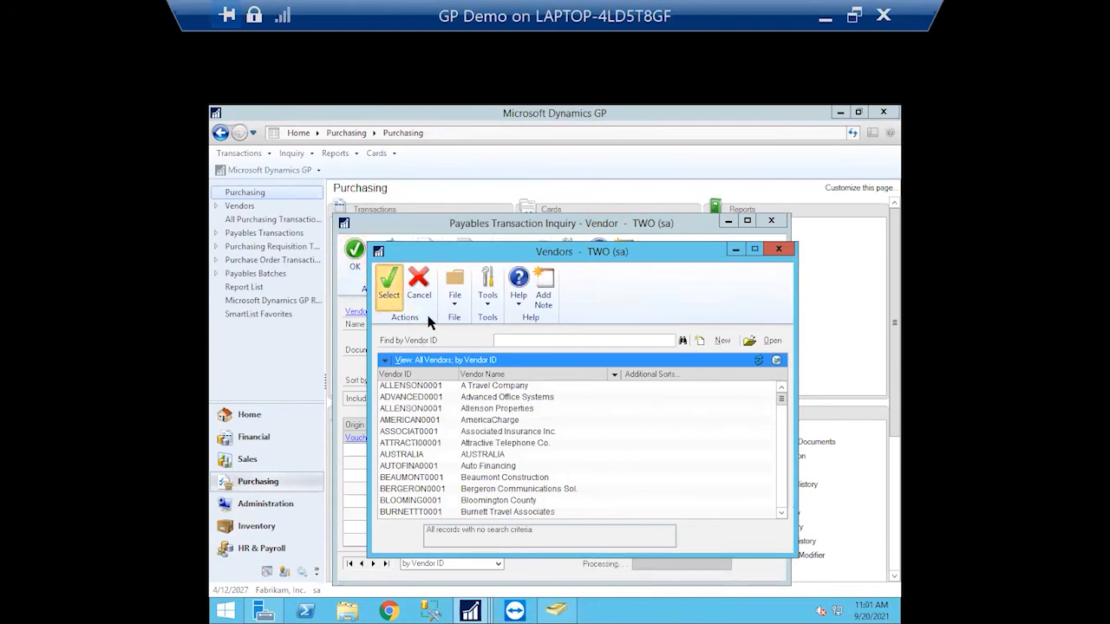
pyautogui.click(390, 293)
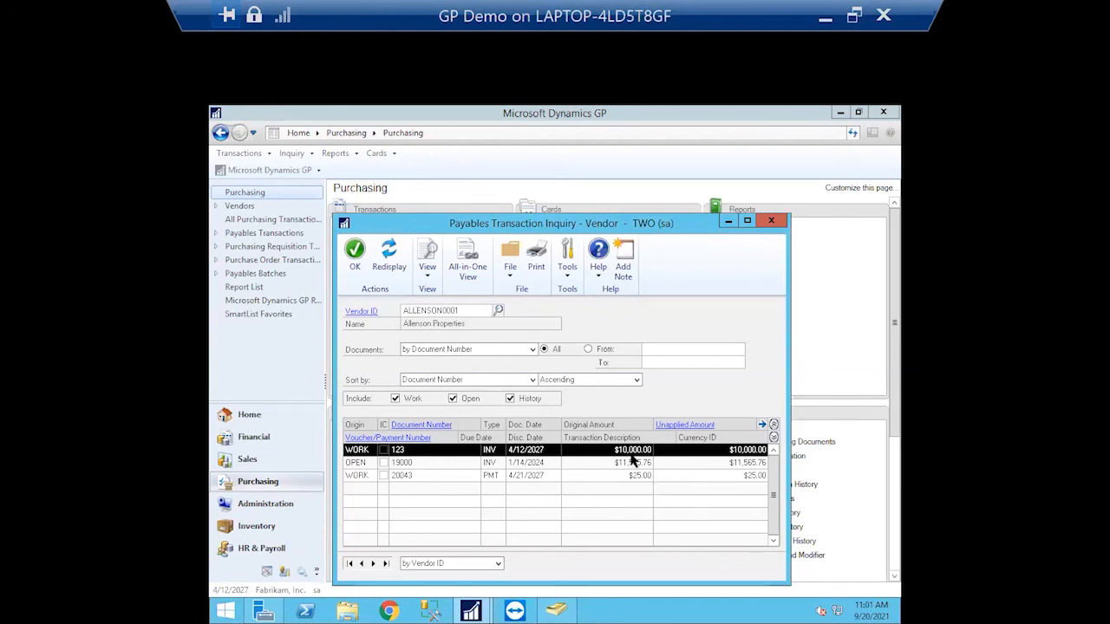
# Review invoice 123's workflow history, then close the history and invoice zoom windows
pyautogui.doubleClick(445, 450)
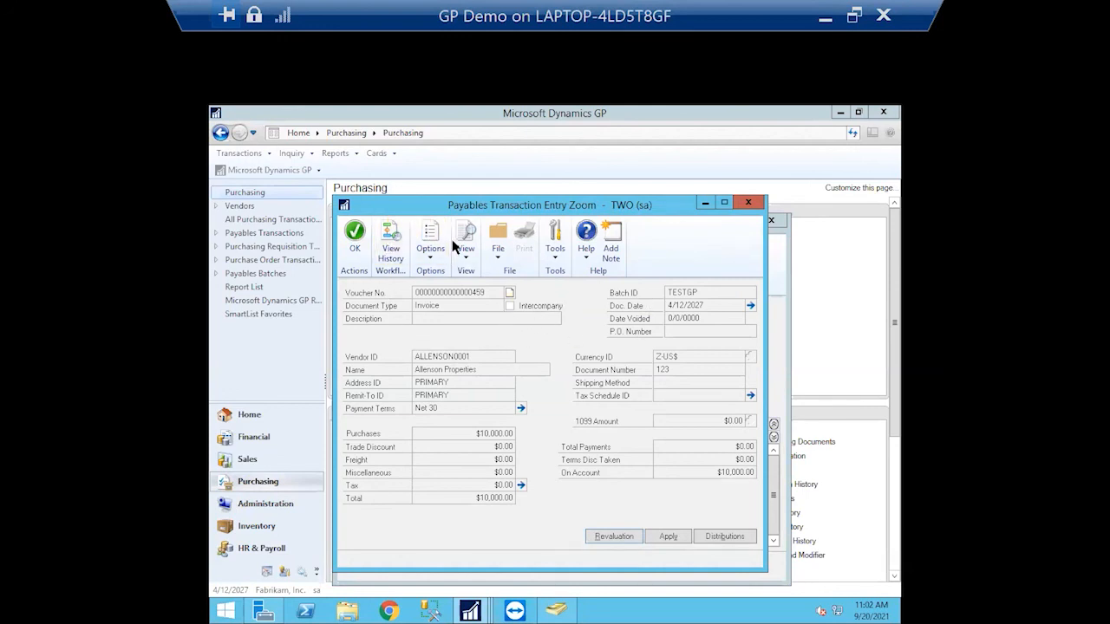
pyautogui.click(390, 242)
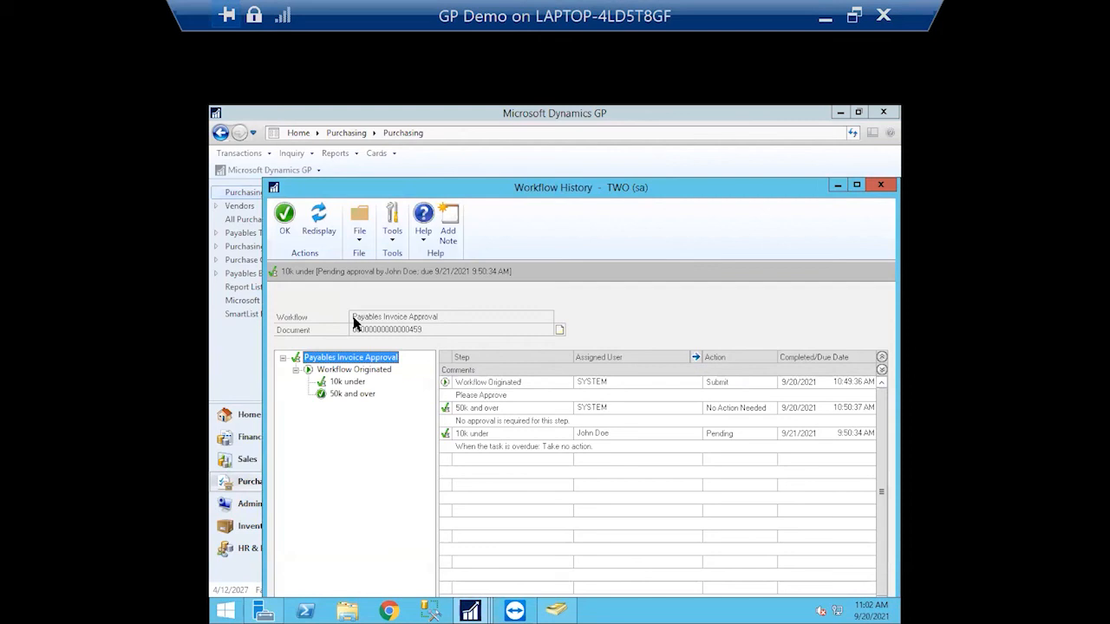
pyautogui.moveTo(761, 195); pyautogui.dragTo(693, 143)
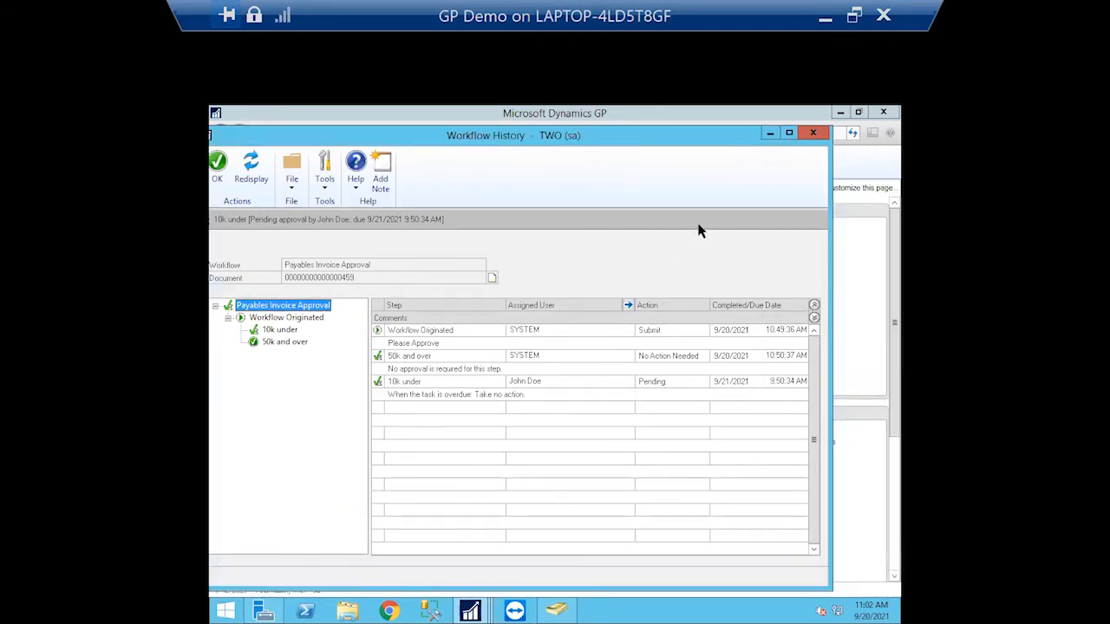
pyautogui.click(811, 134)
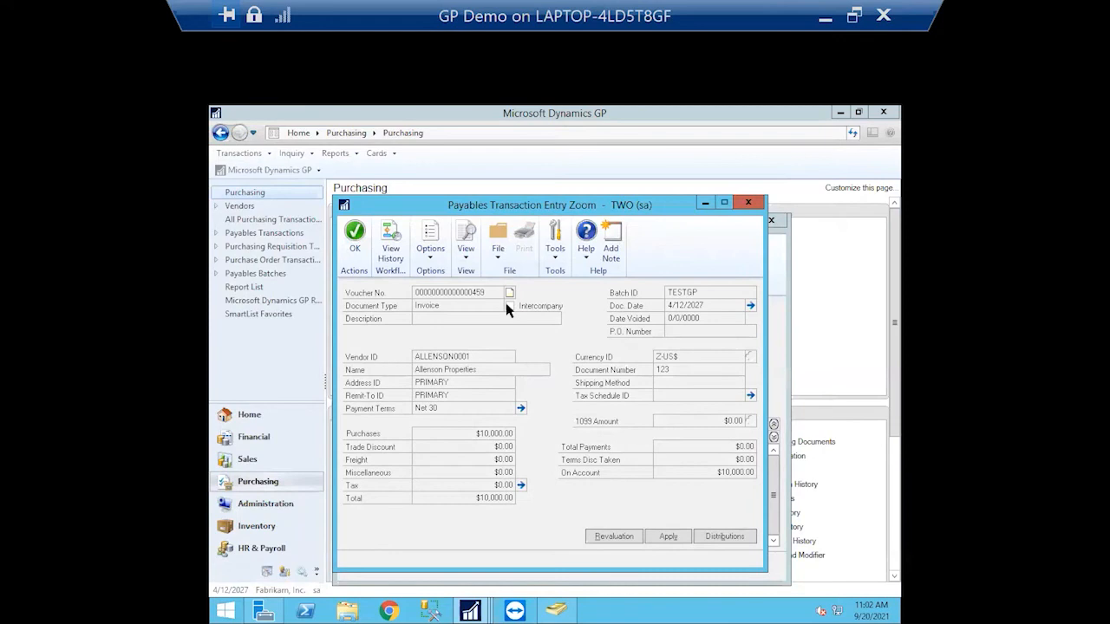
pyautogui.click(750, 203)
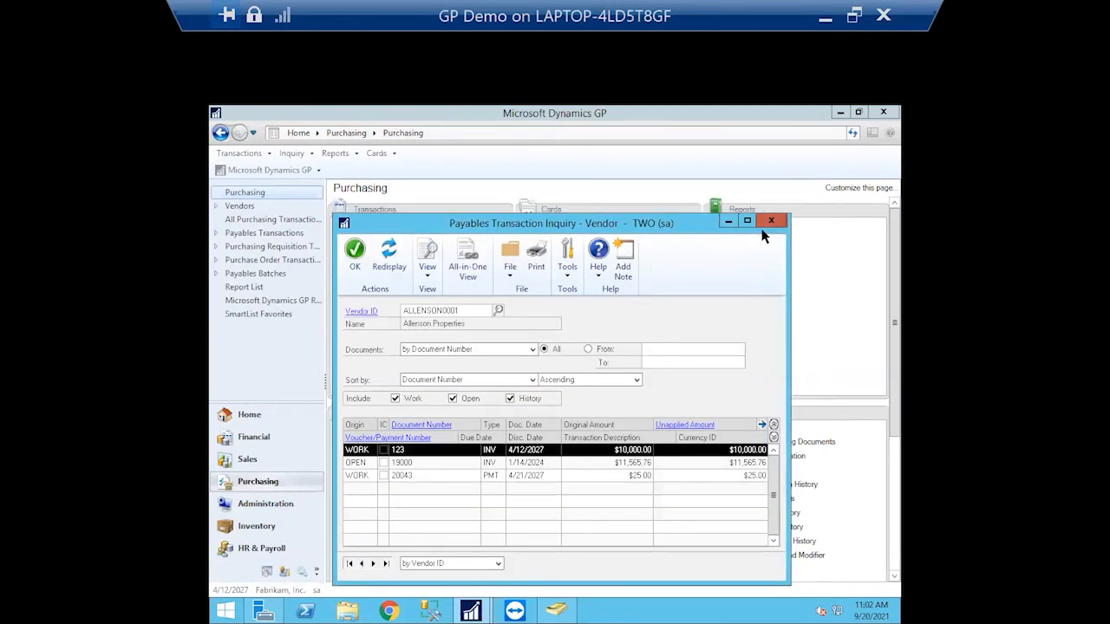
# Close the vendor inquiry and open Payables Transactions Pending Approval, showing Allenson's $10,000.00 invoice 459
pyautogui.click(775, 220)
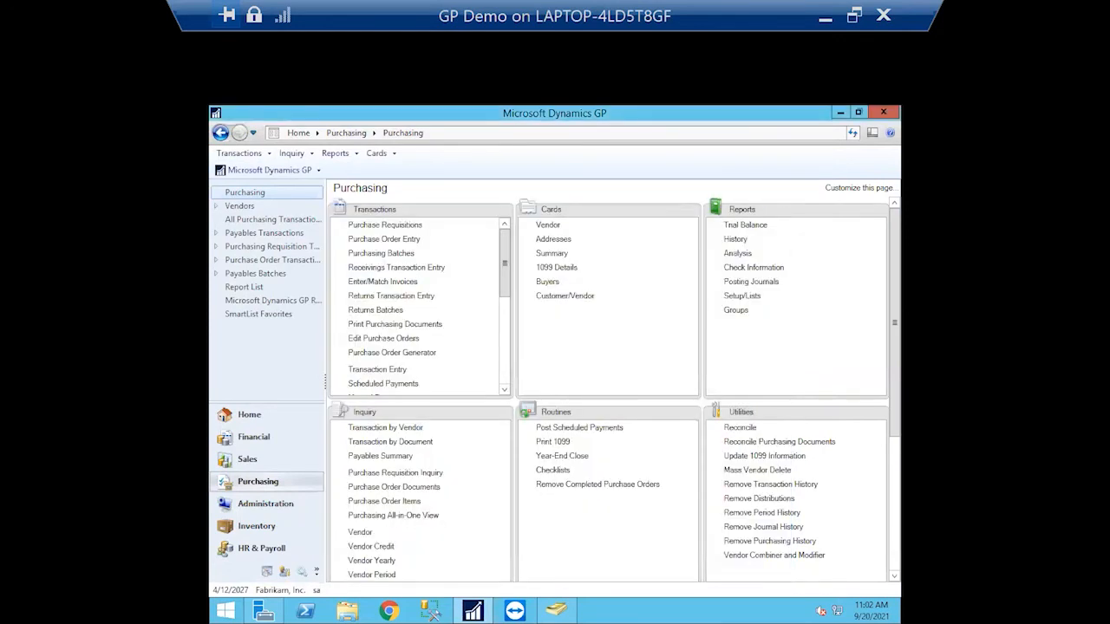
pyautogui.click(217, 234)
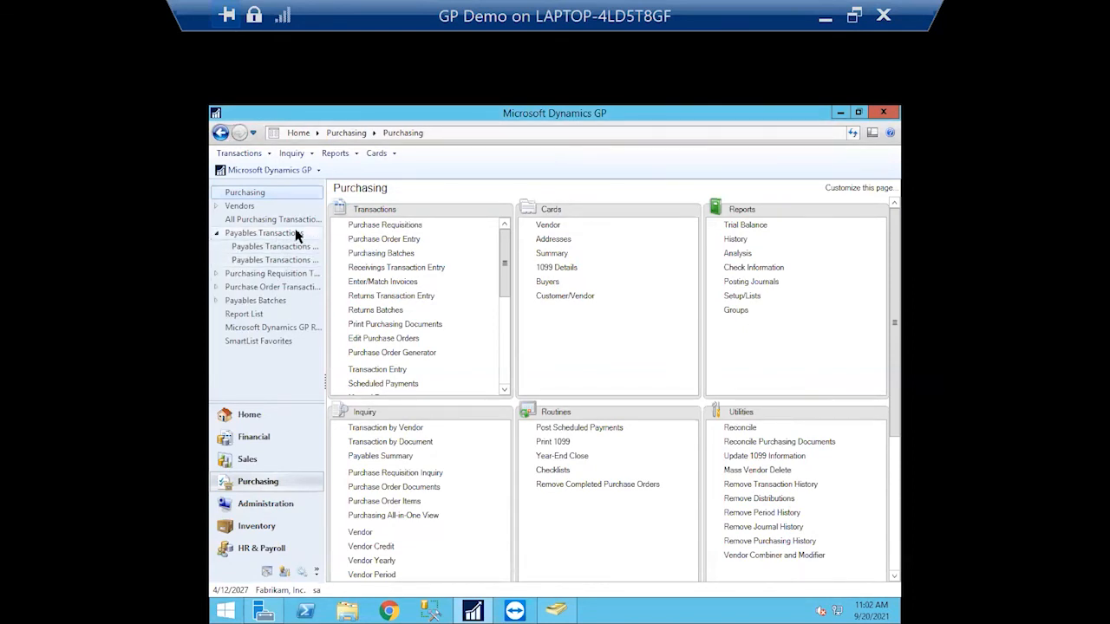
pyautogui.moveTo(325, 244); pyautogui.dragTo(366, 245)
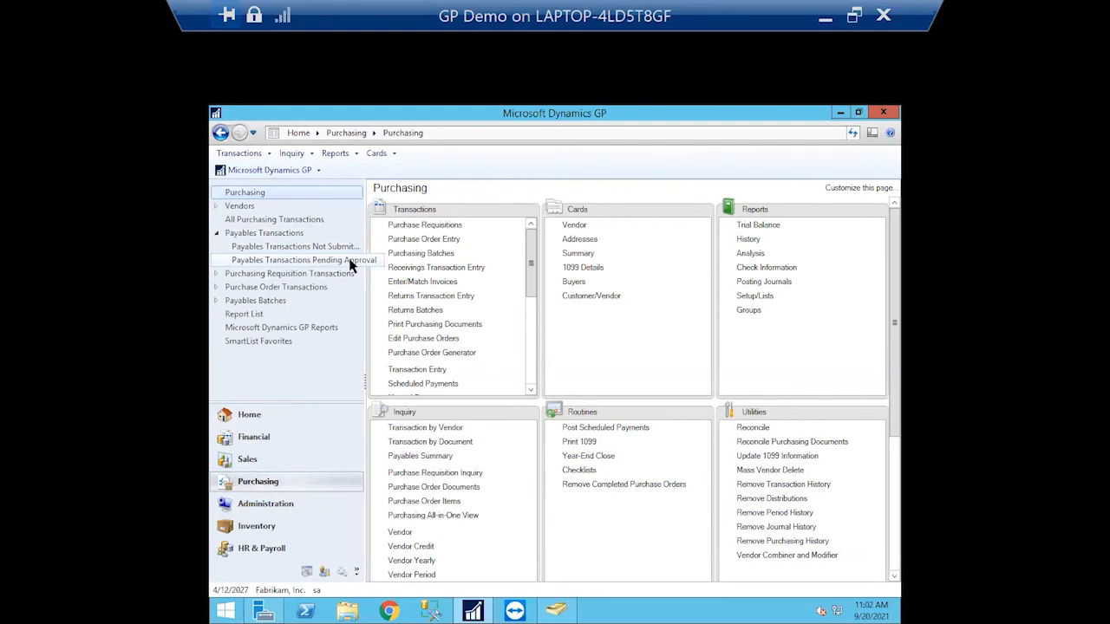
pyautogui.click(321, 263)
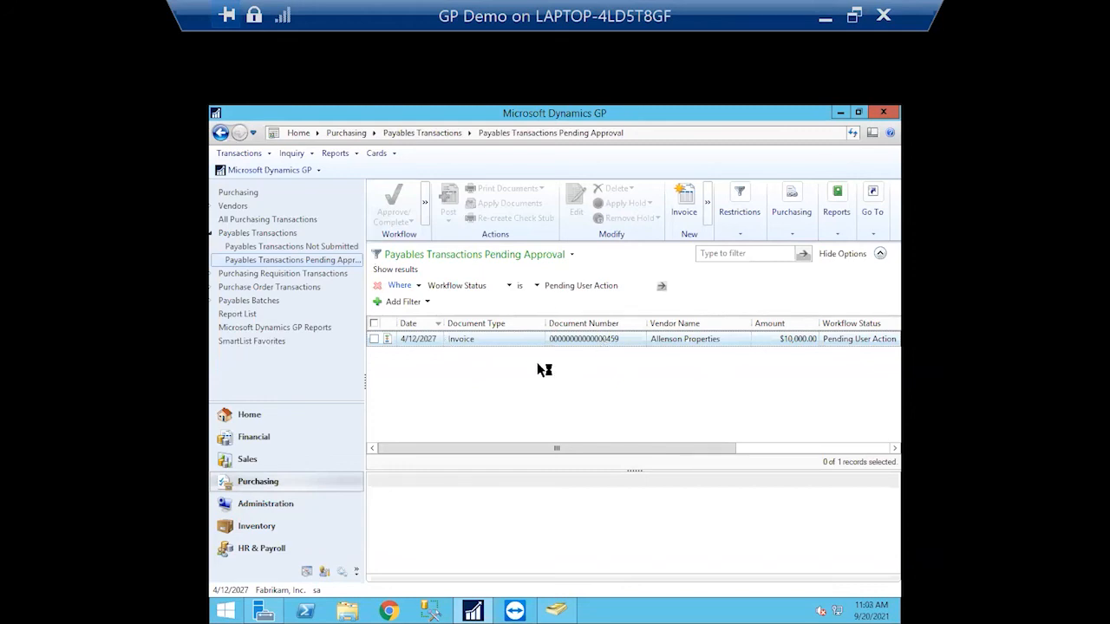
# Open pending voucher 459 in Payables Transaction Entry, review it, and close it again
pyautogui.click(375, 339)
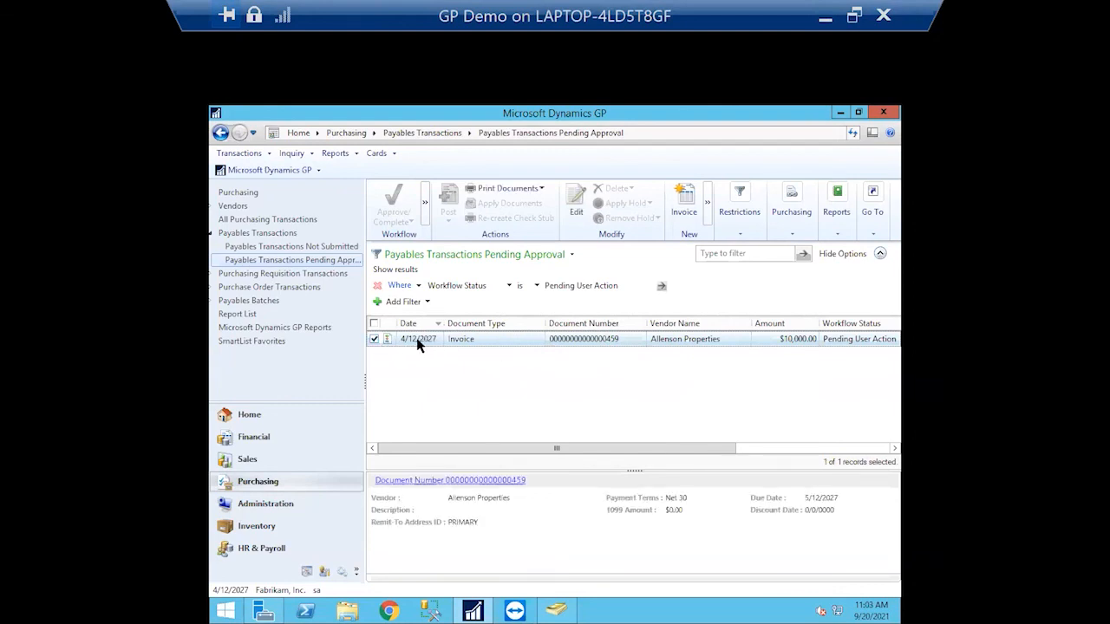
pyautogui.click(375, 339)
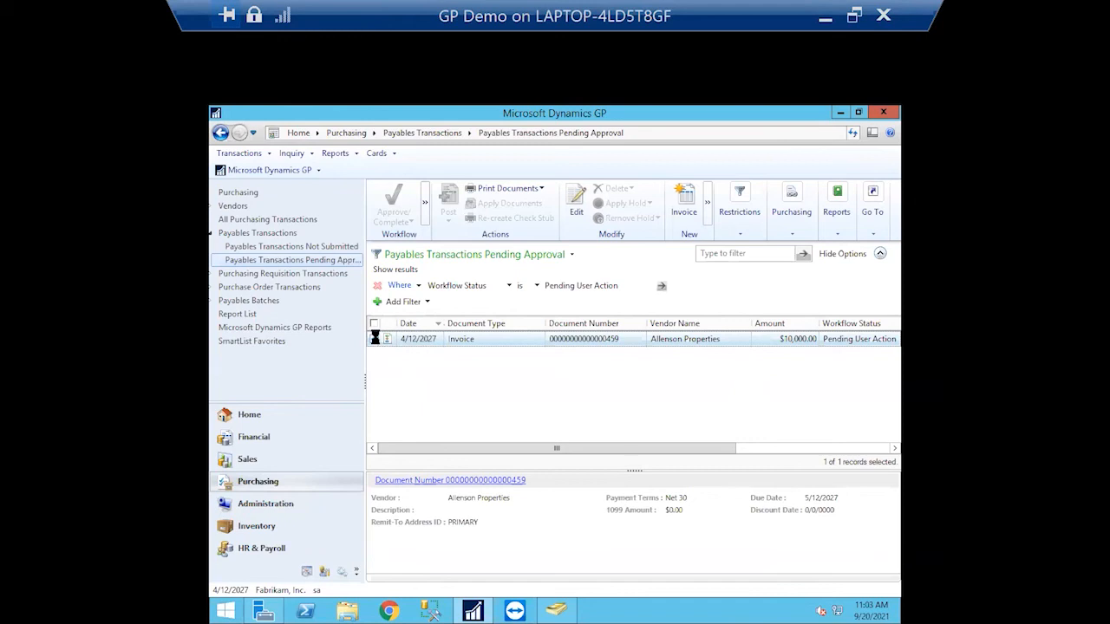
pyautogui.doubleClick(431, 341)
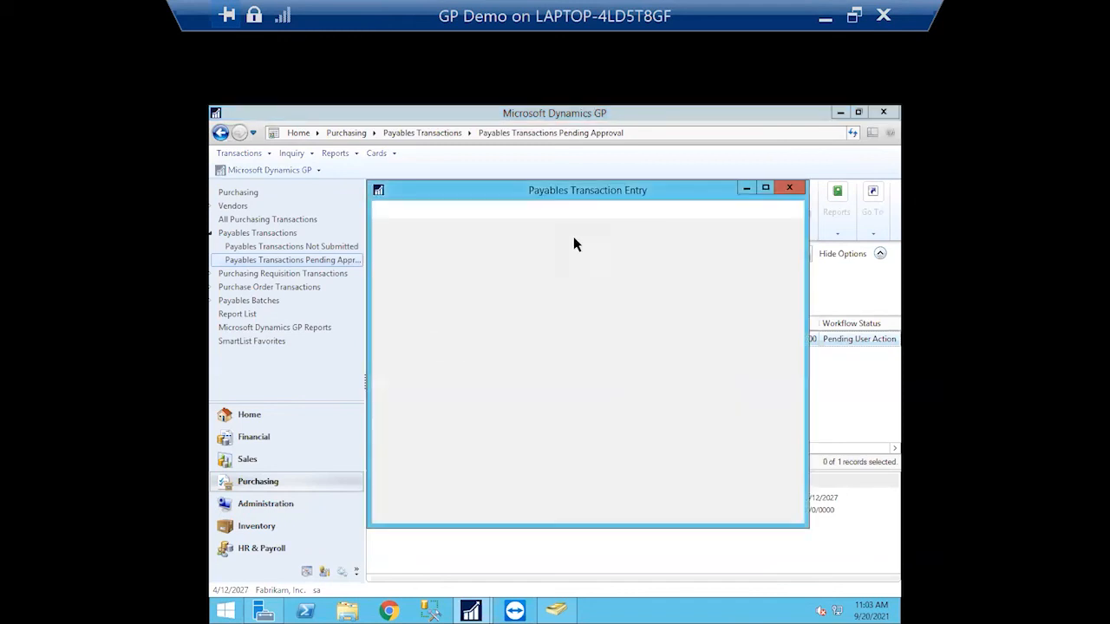
pyautogui.moveTo(563, 191); pyautogui.dragTo(551, 161)
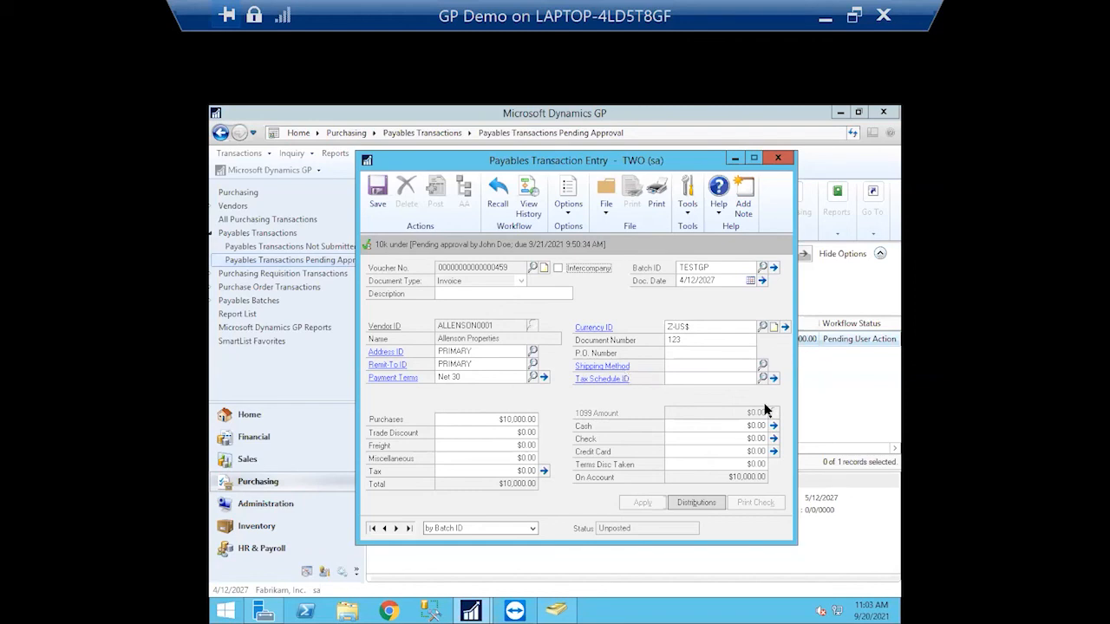
pyautogui.click(778, 158)
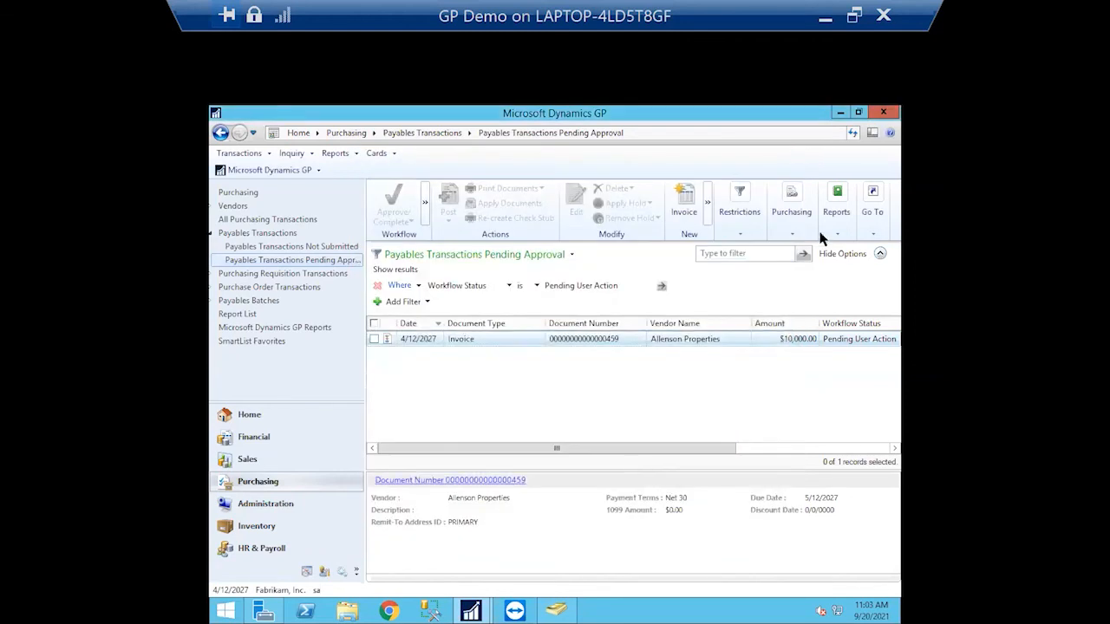
# Switch to Administration and expand the Workflow entries under Setup
pyautogui.click(286, 504)
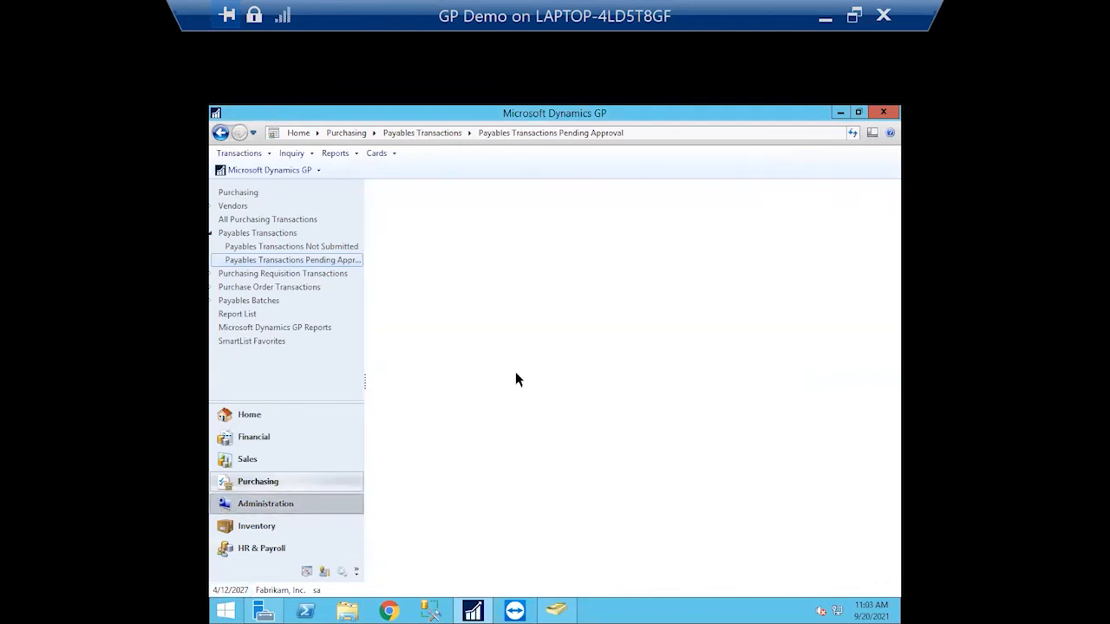
pyautogui.moveTo(531, 245); pyautogui.dragTo(540, 346)
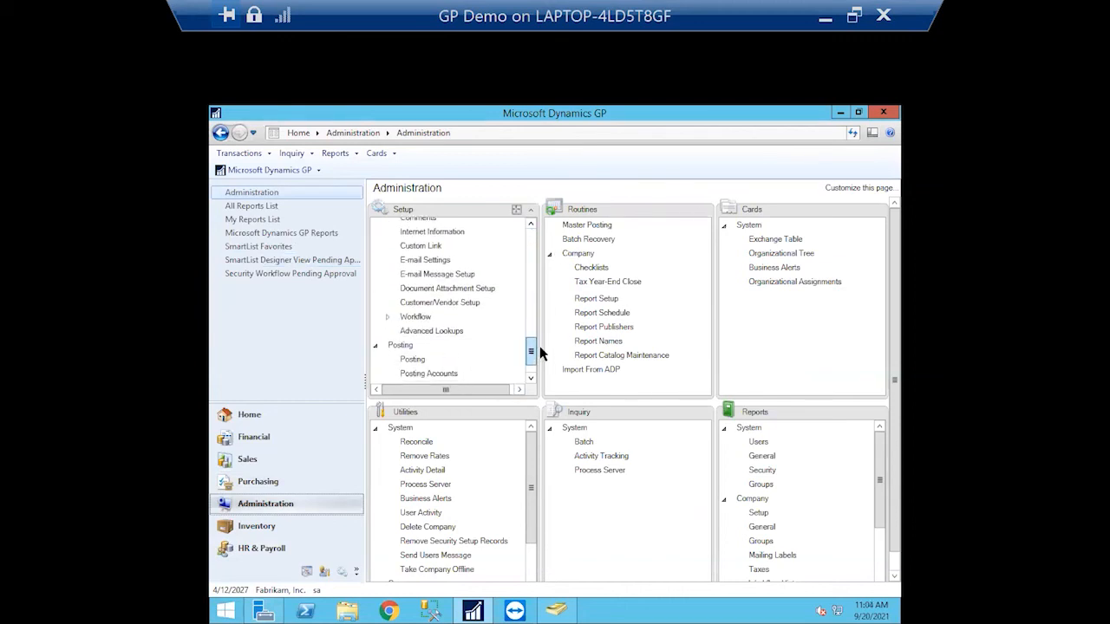
pyautogui.click(388, 320)
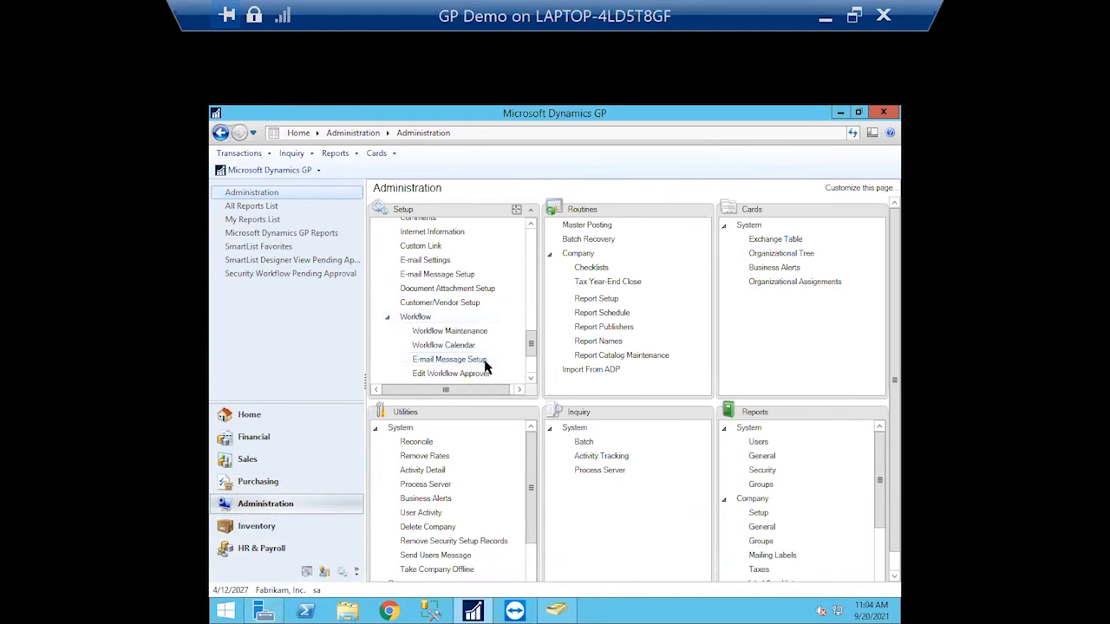
pyautogui.moveTo(531, 338); pyautogui.dragTo(527, 289)
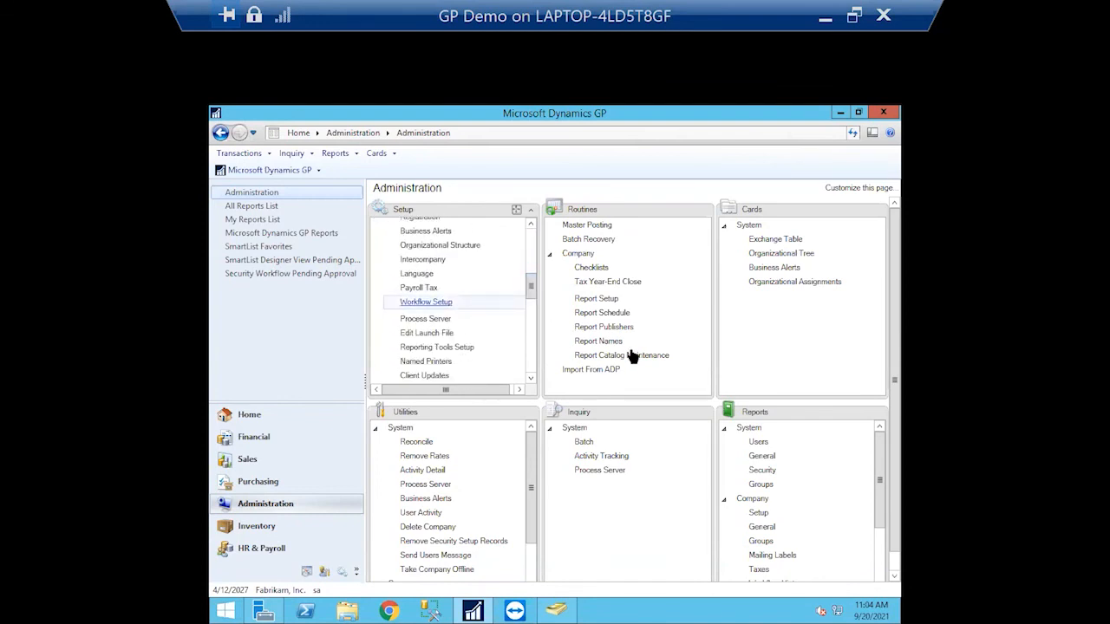
# Check the workflow e-mail settings with a test e-mail, then close Workflow Setup
pyautogui.moveTo(553, 184); pyautogui.dragTo(535, 130)
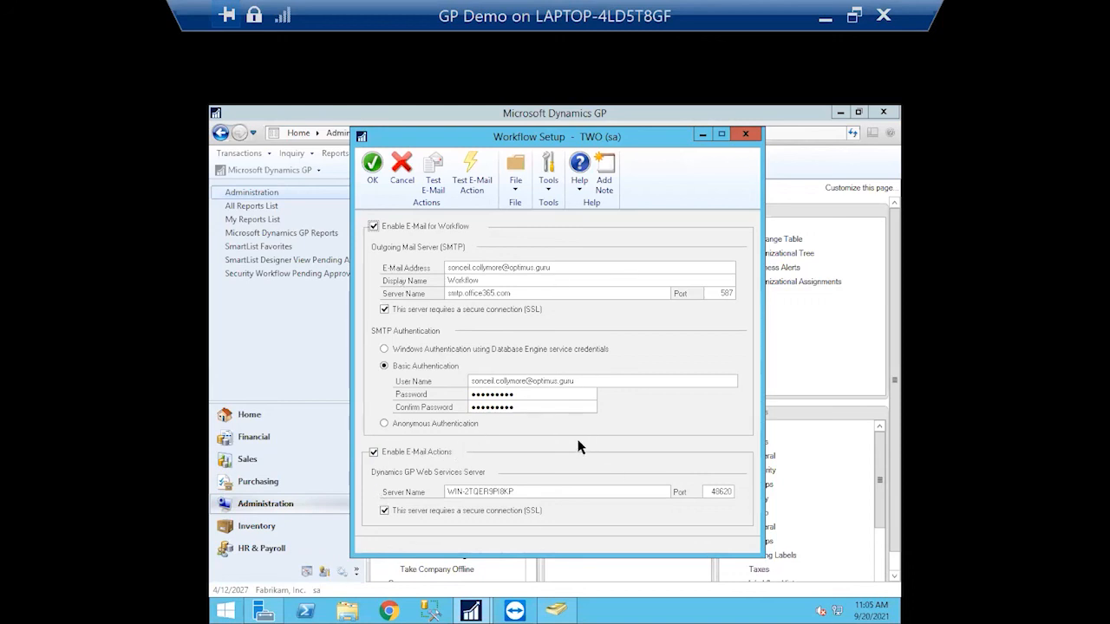
pyautogui.click(433, 173)
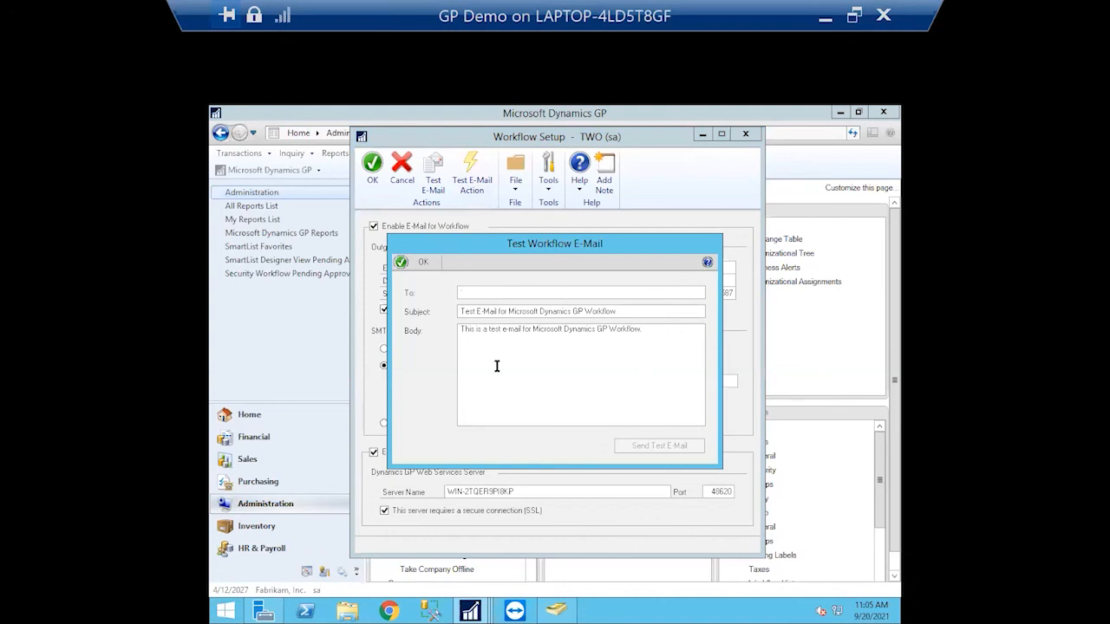
pyautogui.click(420, 264)
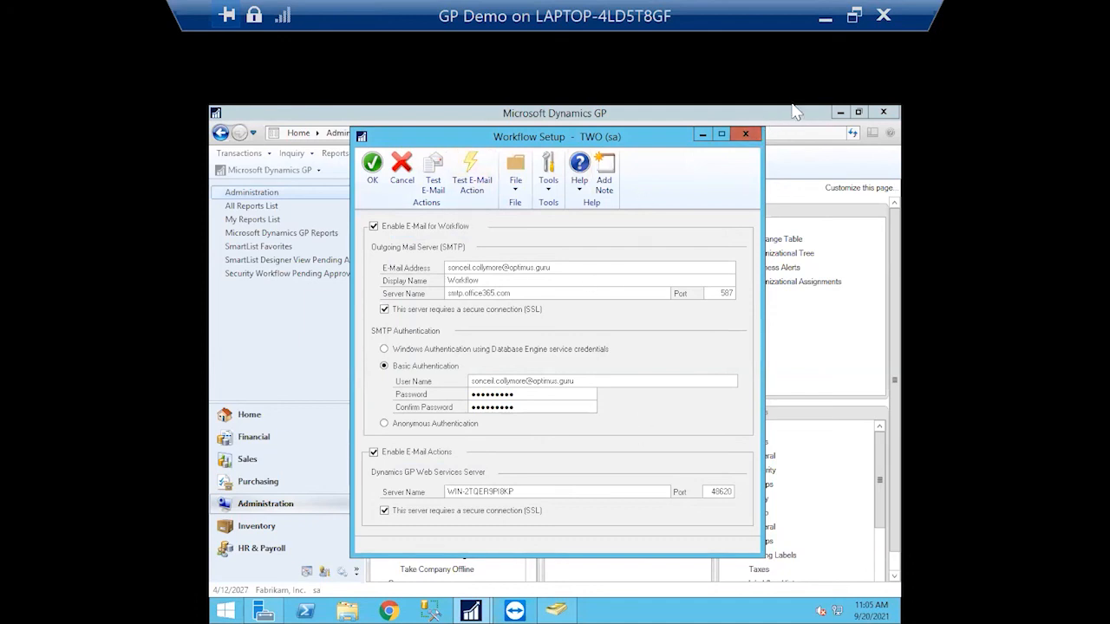
pyautogui.click(745, 133)
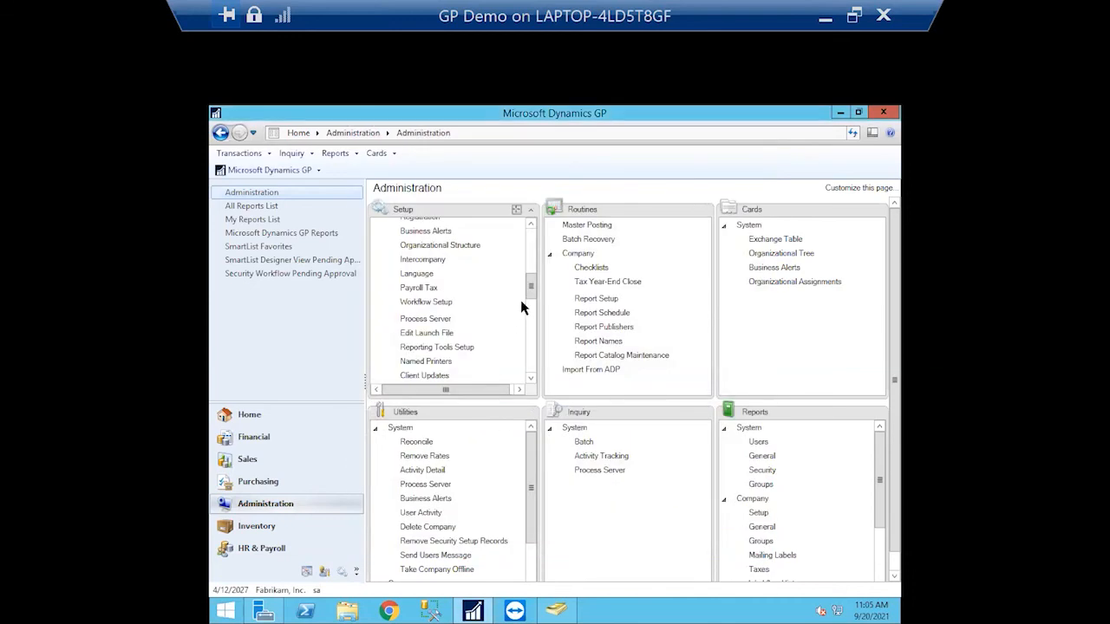
pyautogui.moveTo(531, 291); pyautogui.dragTo(530, 339)
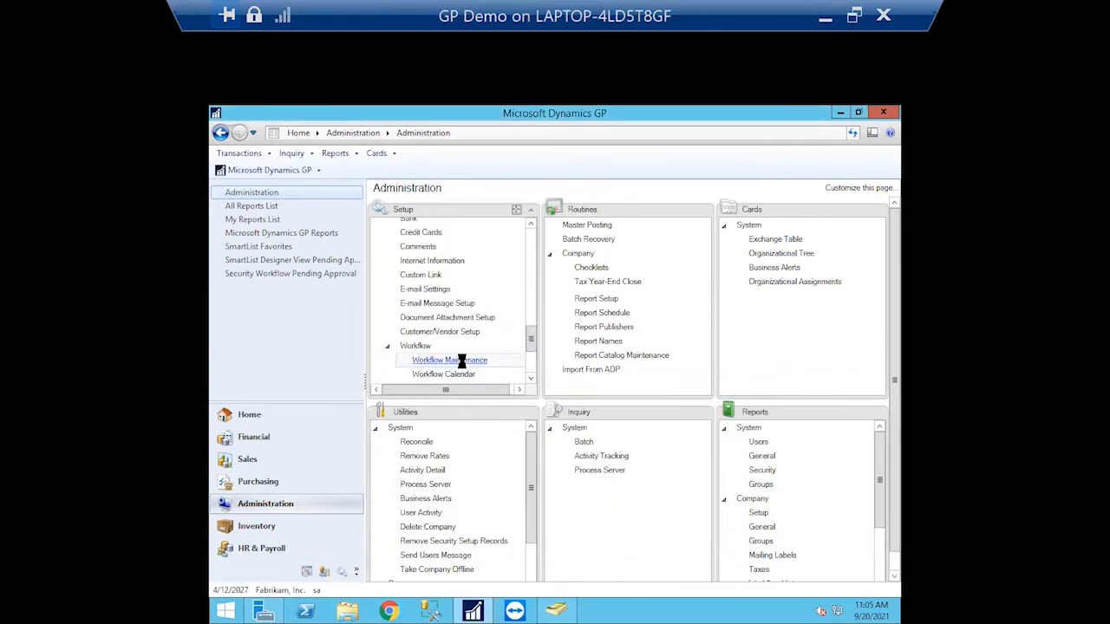
pyautogui.click(468, 360)
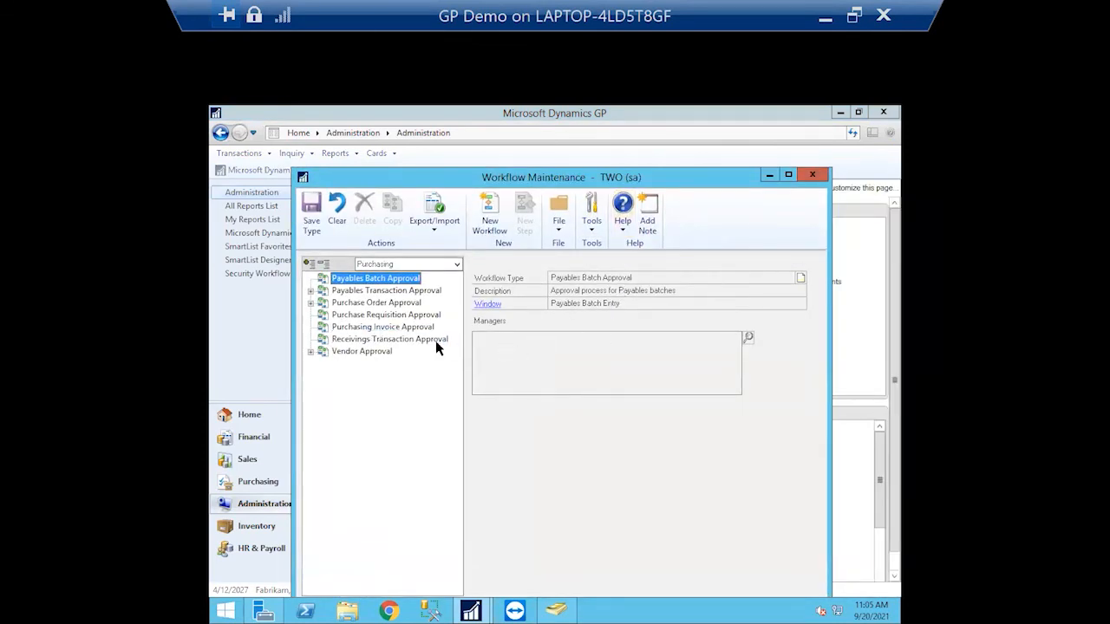
pyautogui.click(311, 292)
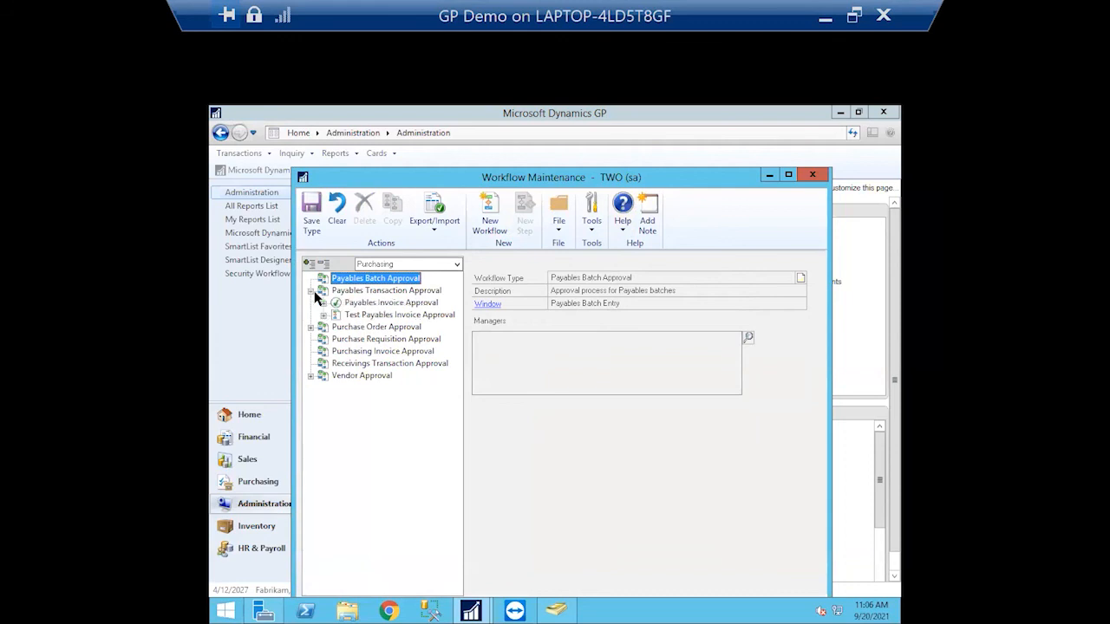
pyautogui.click(323, 302)
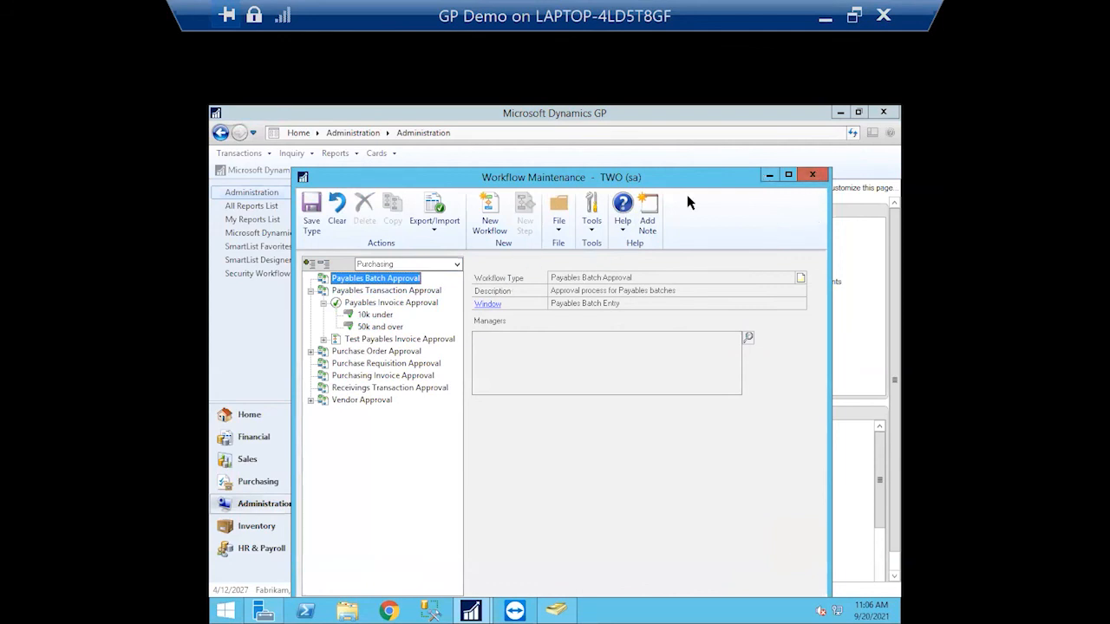
pyautogui.click(813, 176)
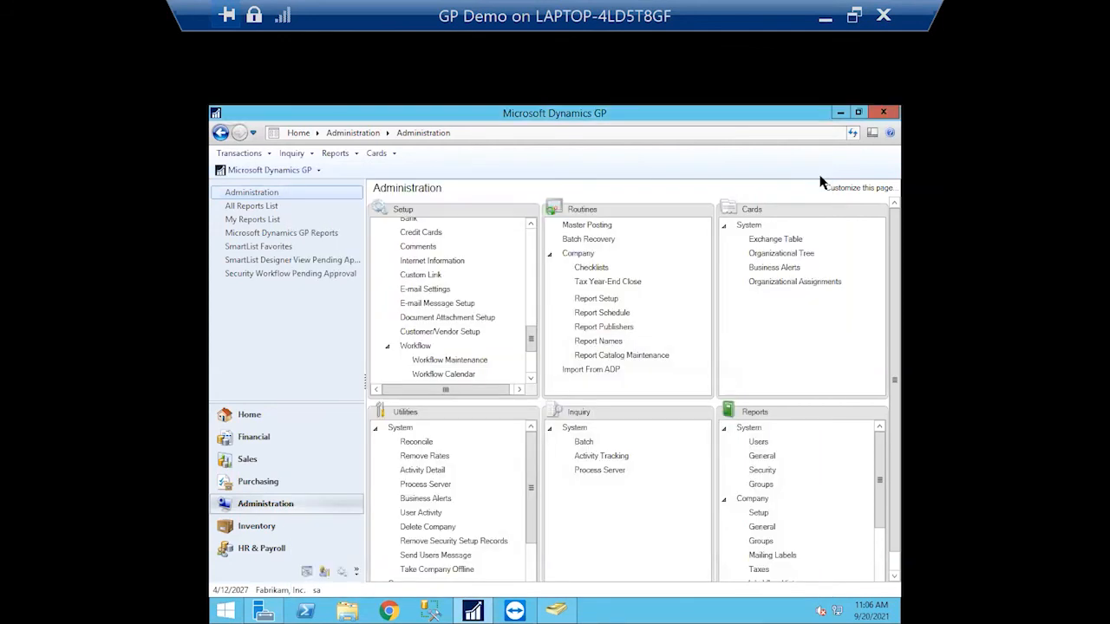